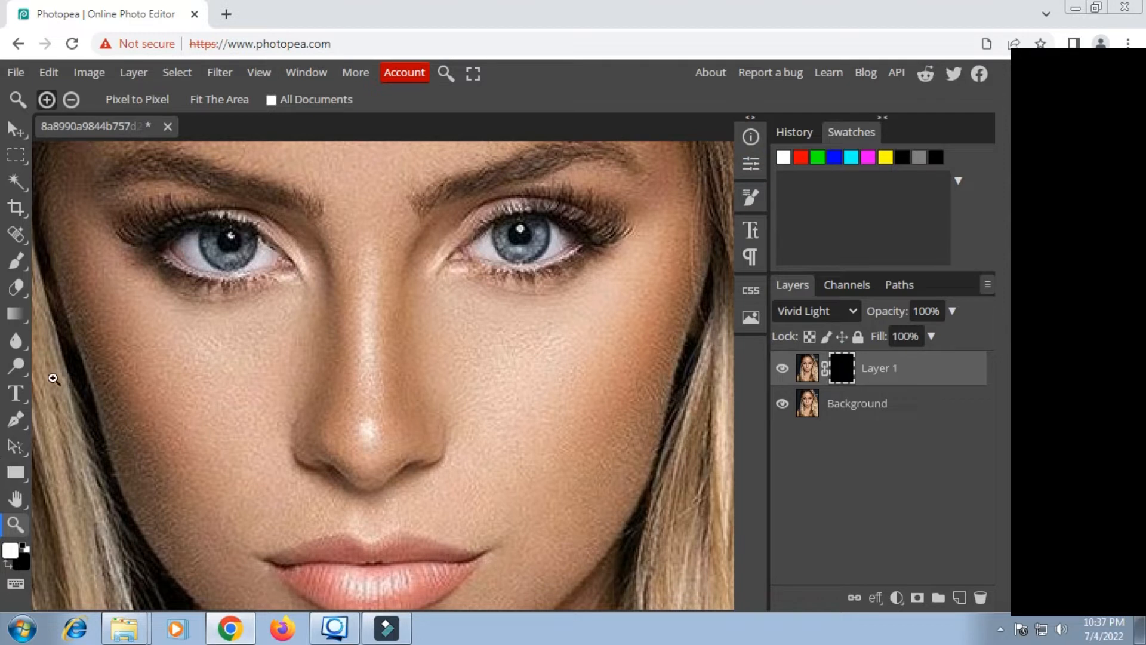
# Step: Paint over both irises on Layer 1's black mask with a soft white 24 px brush at 0% hardness
pyautogui.click(18, 264)
pyautogui.click(70, 266)
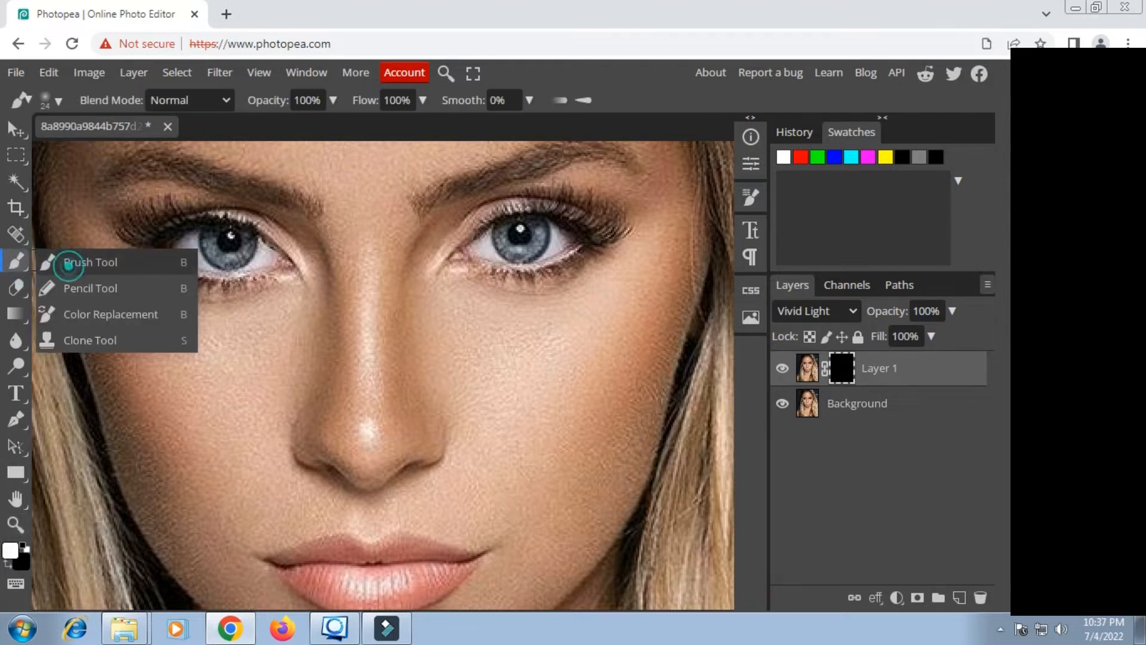
pyautogui.click(10, 551)
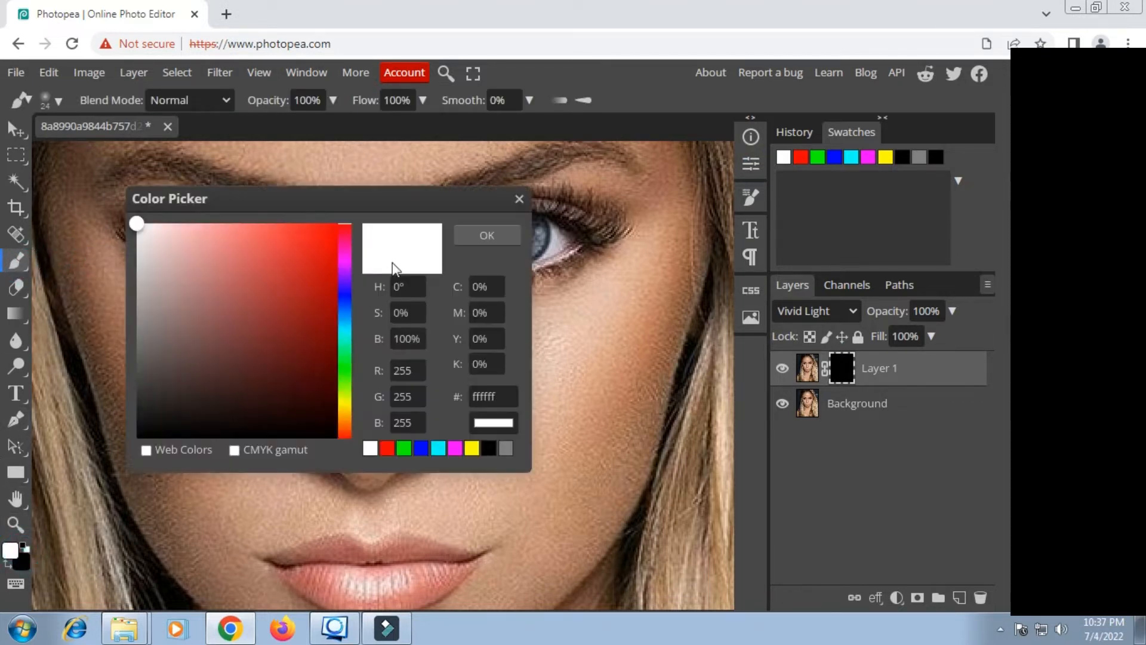
pyautogui.click(475, 238)
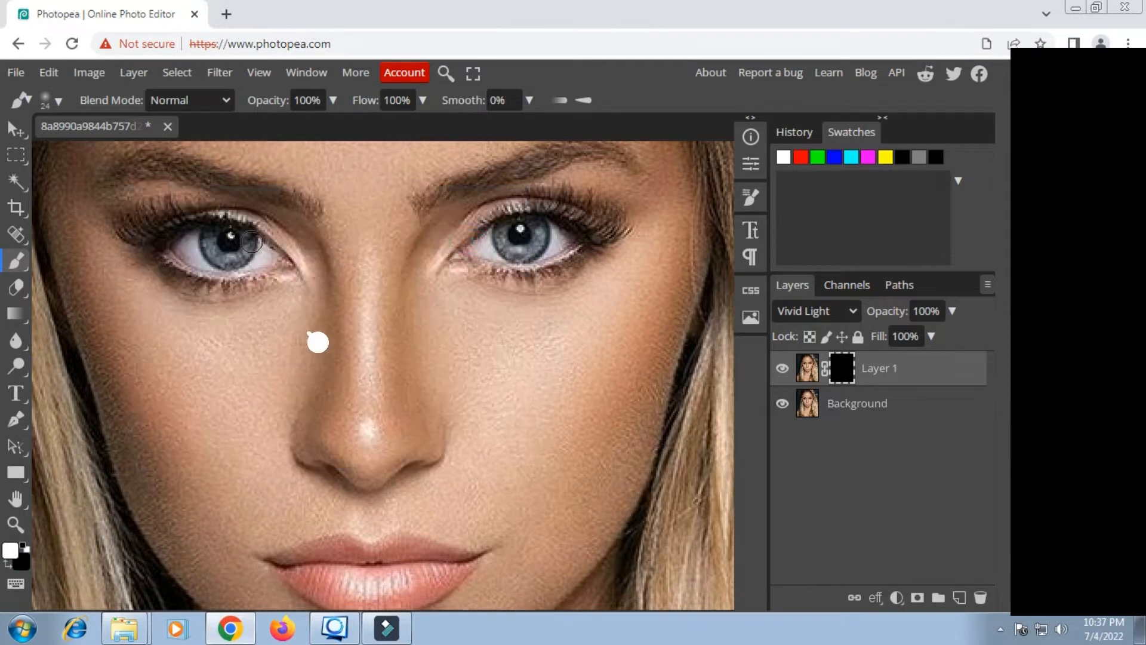
pyautogui.rightClick(376, 294)
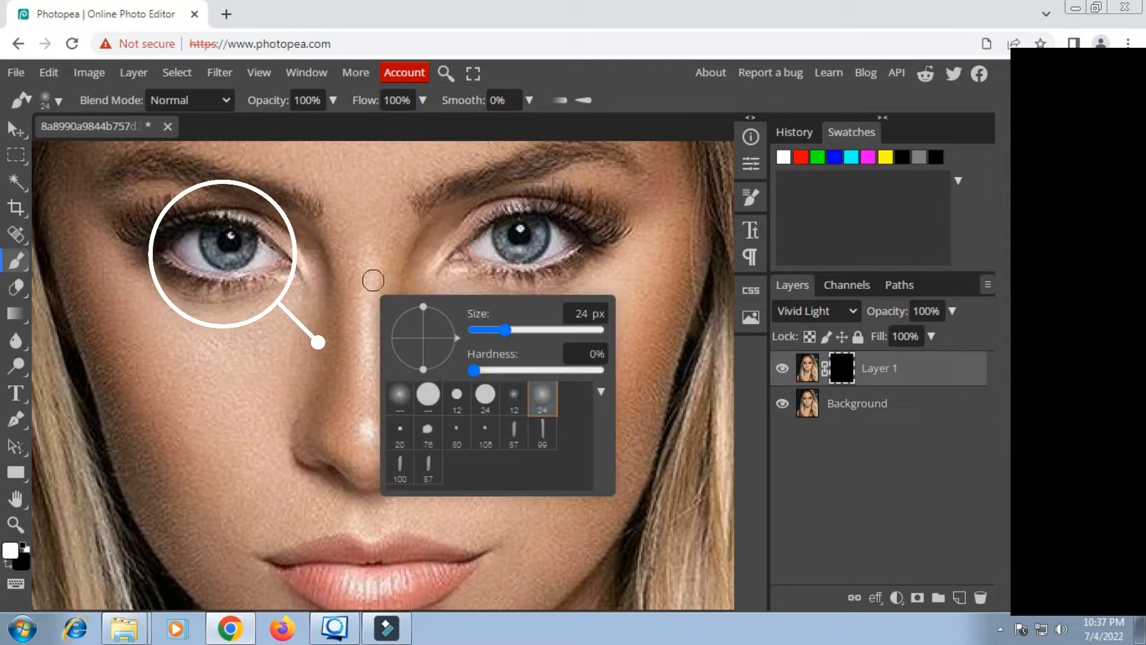
pyautogui.moveTo(254, 252); pyautogui.dragTo(238, 244)
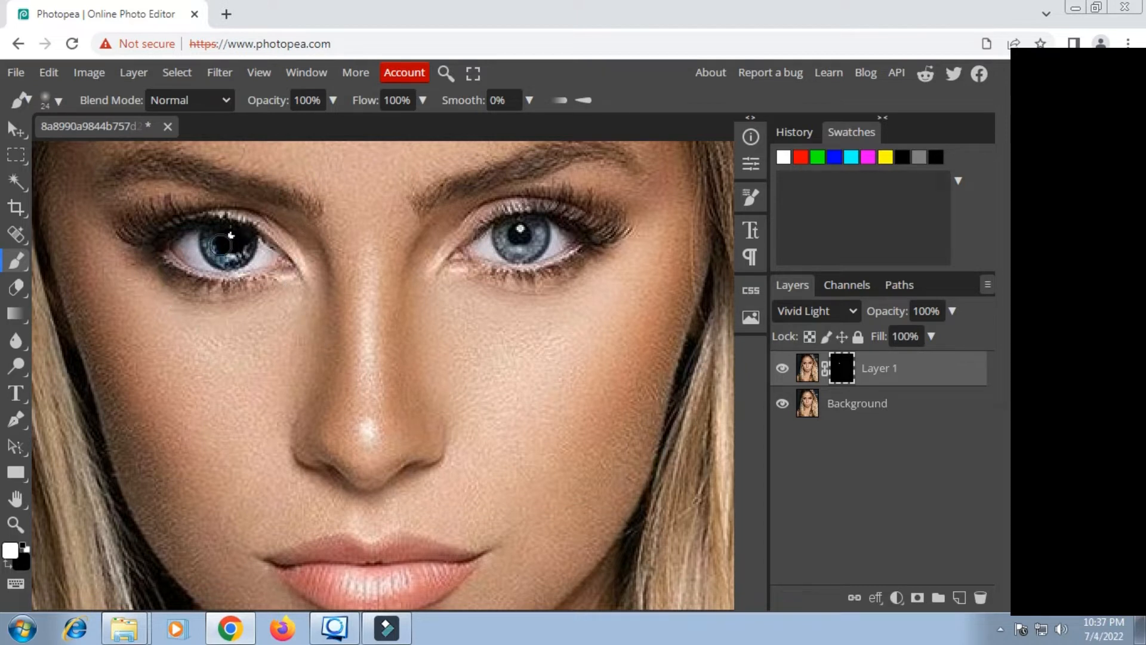
pyautogui.moveTo(508, 254); pyautogui.dragTo(518, 238)
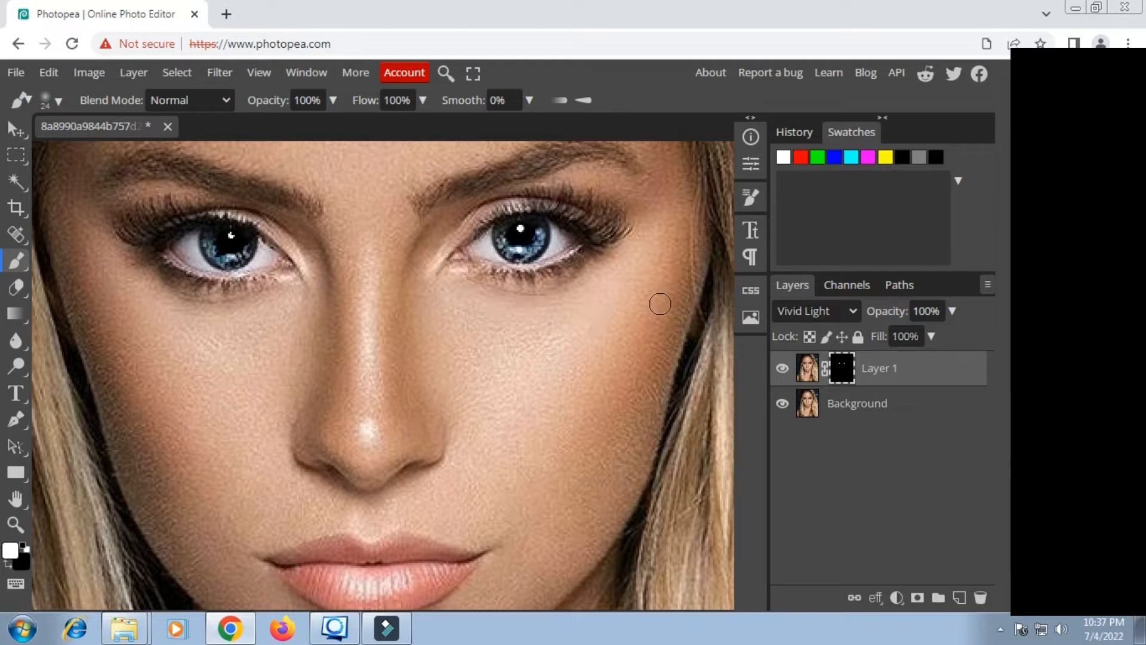
# Step: Add a Hue/Saturation adjustment layer above Layer 1 with Saturation set to 61
pyautogui.click(895, 597)
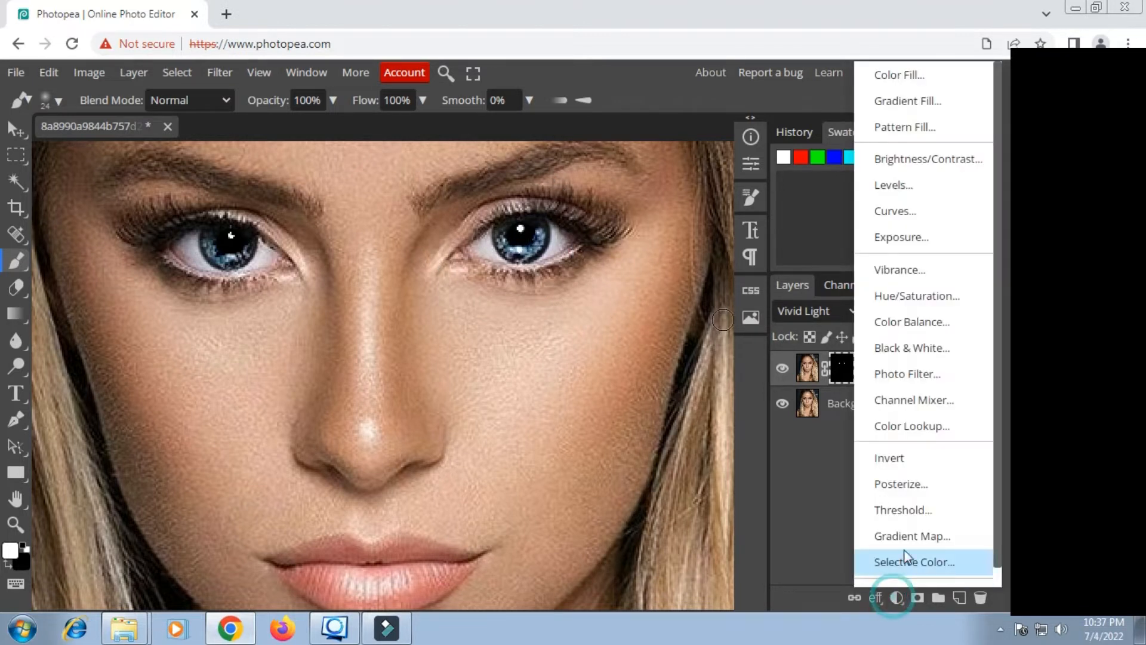
pyautogui.click(944, 297)
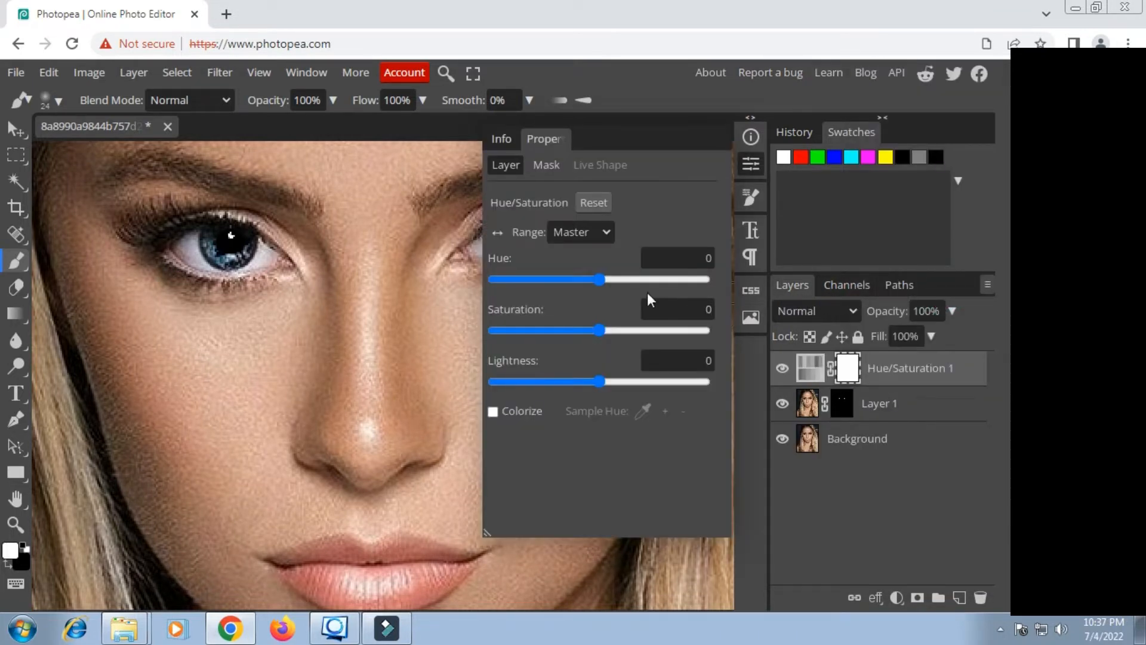
pyautogui.moveTo(599, 330); pyautogui.dragTo(663, 339)
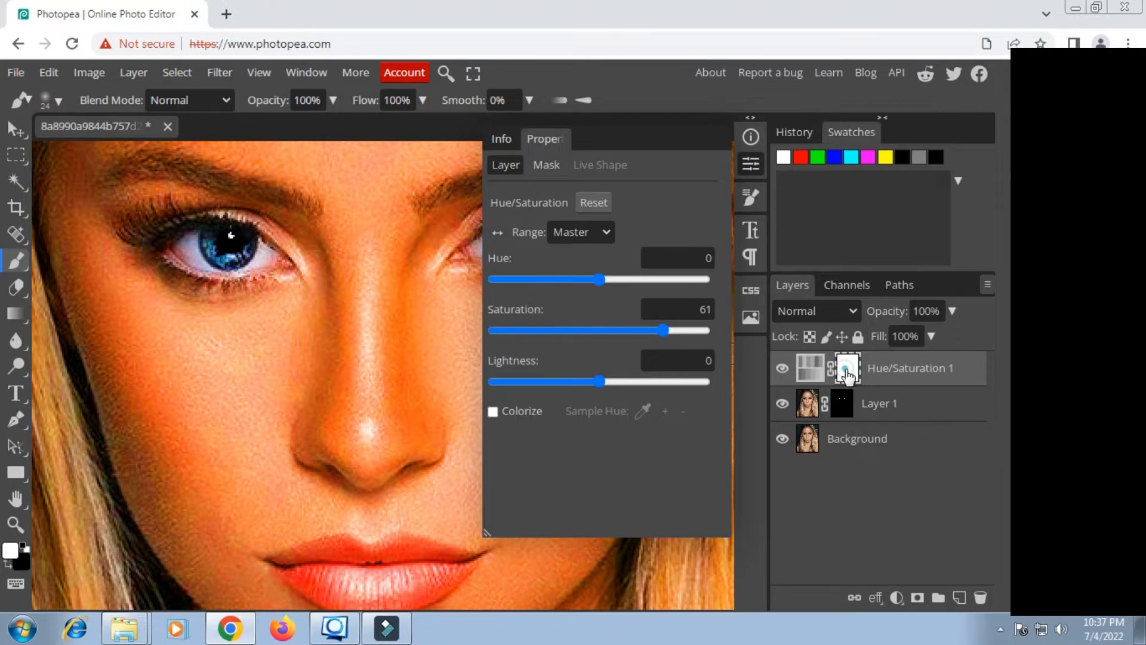
# Step: Invert the Hue/Saturation layer's mask and paint white over both irises with the Brush tool
pyautogui.click(553, 161)
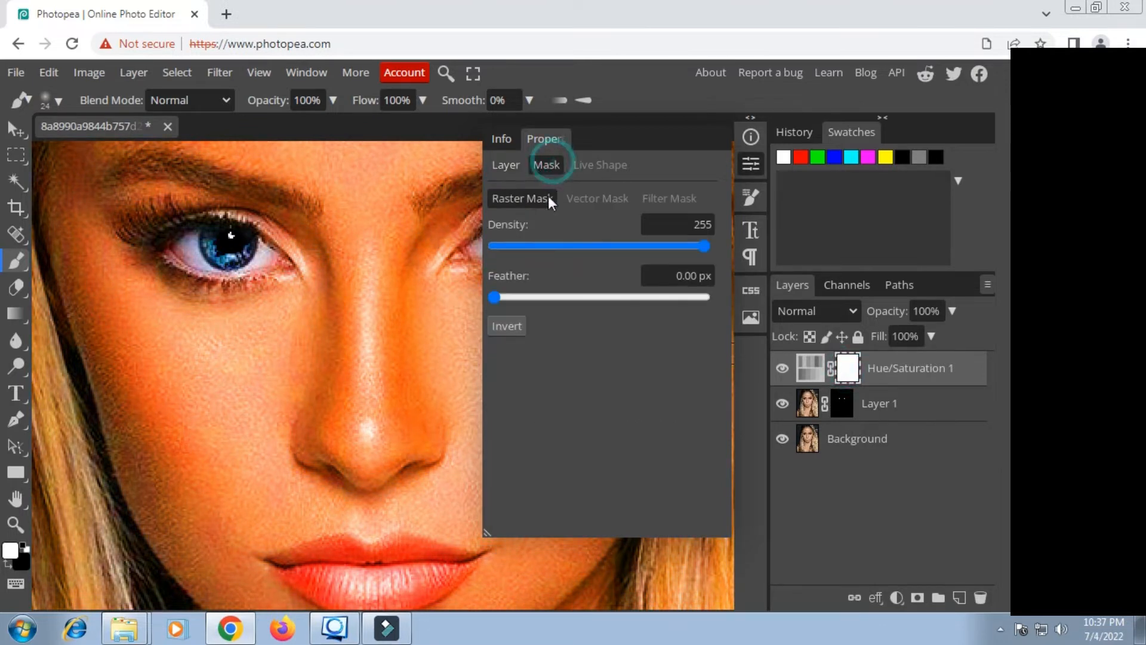
pyautogui.click(511, 322)
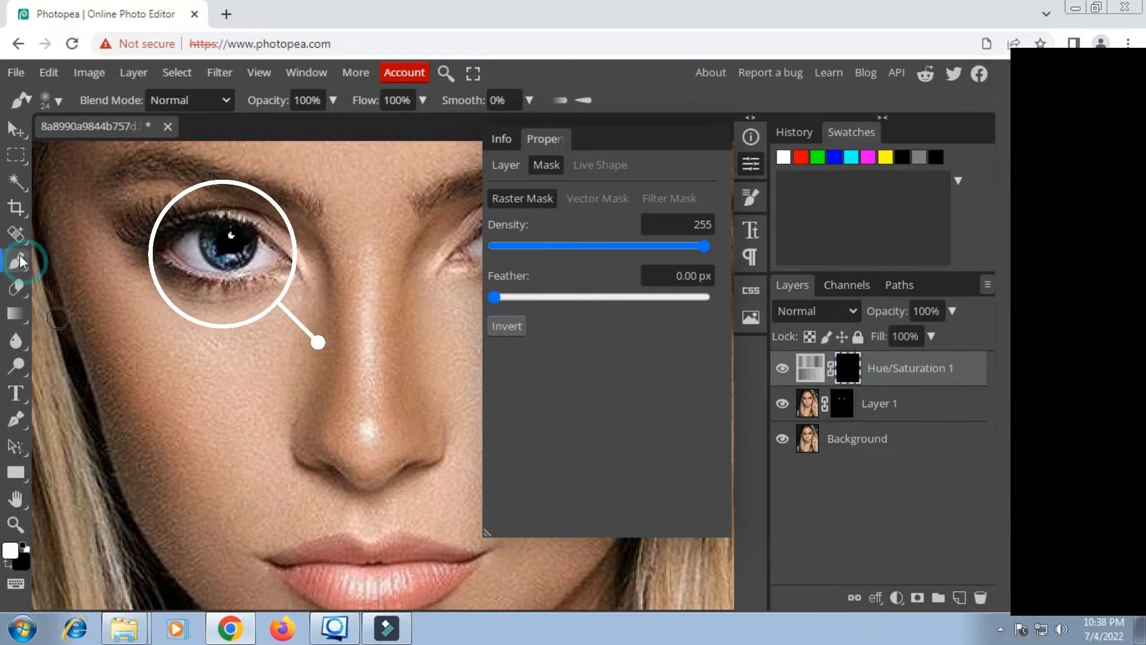
pyautogui.moveTo(216, 241)
pyautogui.mouseDown()
pyautogui.moveTo(235, 244)
pyautogui.moveTo(216, 251)
pyautogui.mouseUp()
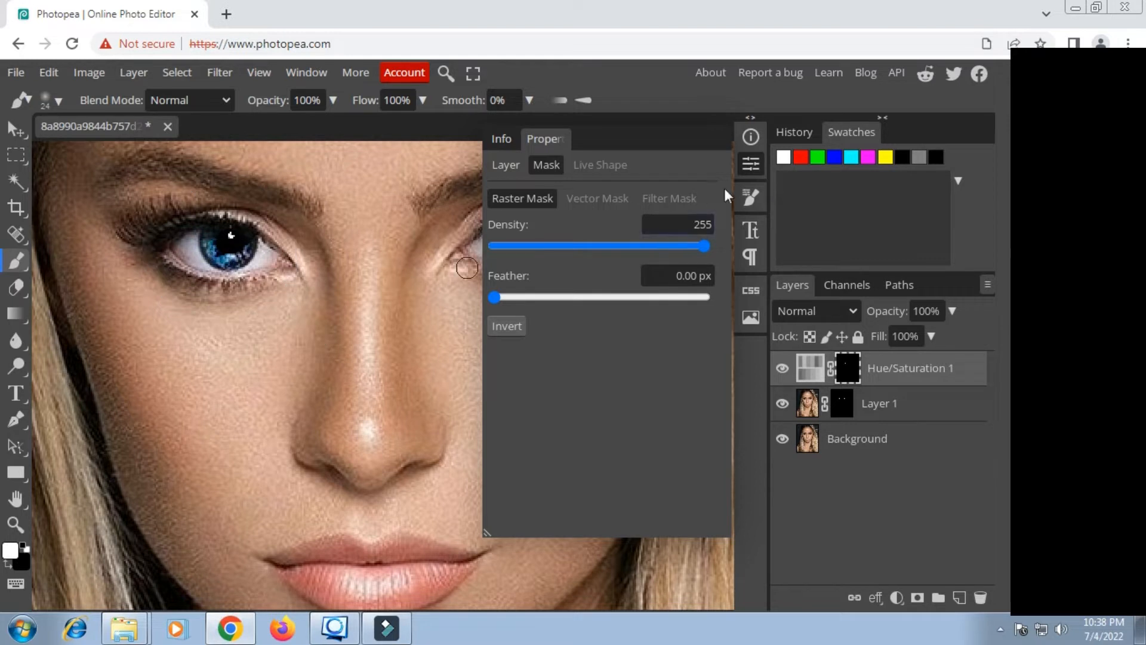
pyautogui.click(761, 165)
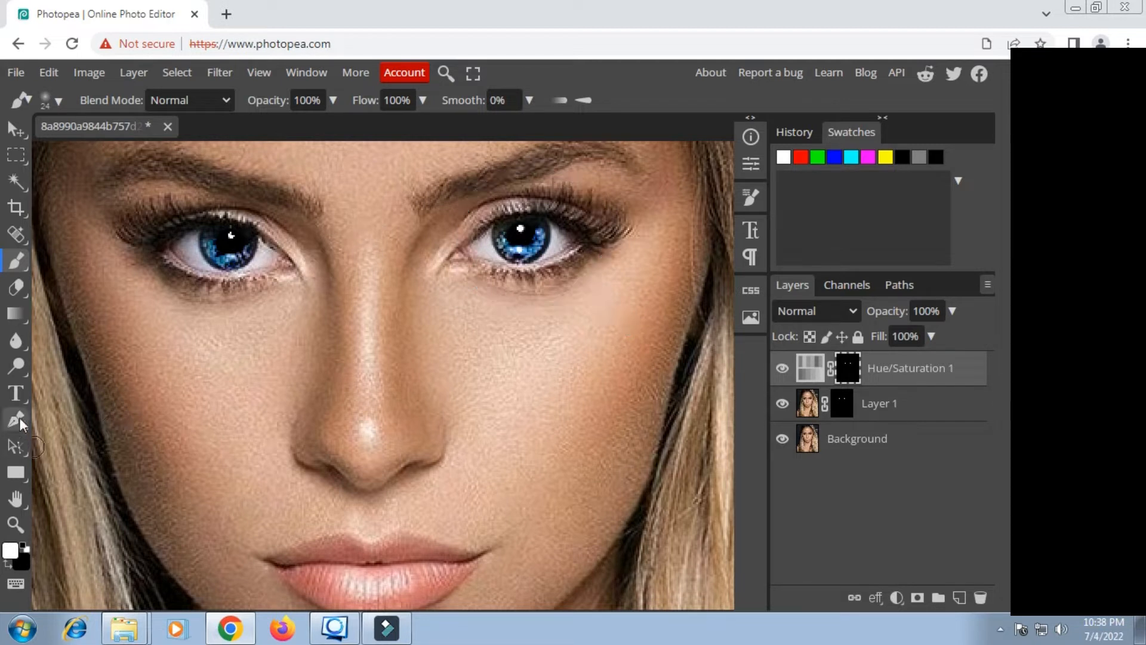
# Step: Recolor the irises by setting the Hue/Saturation layer to Hue -150, Saturation 64 and Lightness 1
pyautogui.click(15, 499)
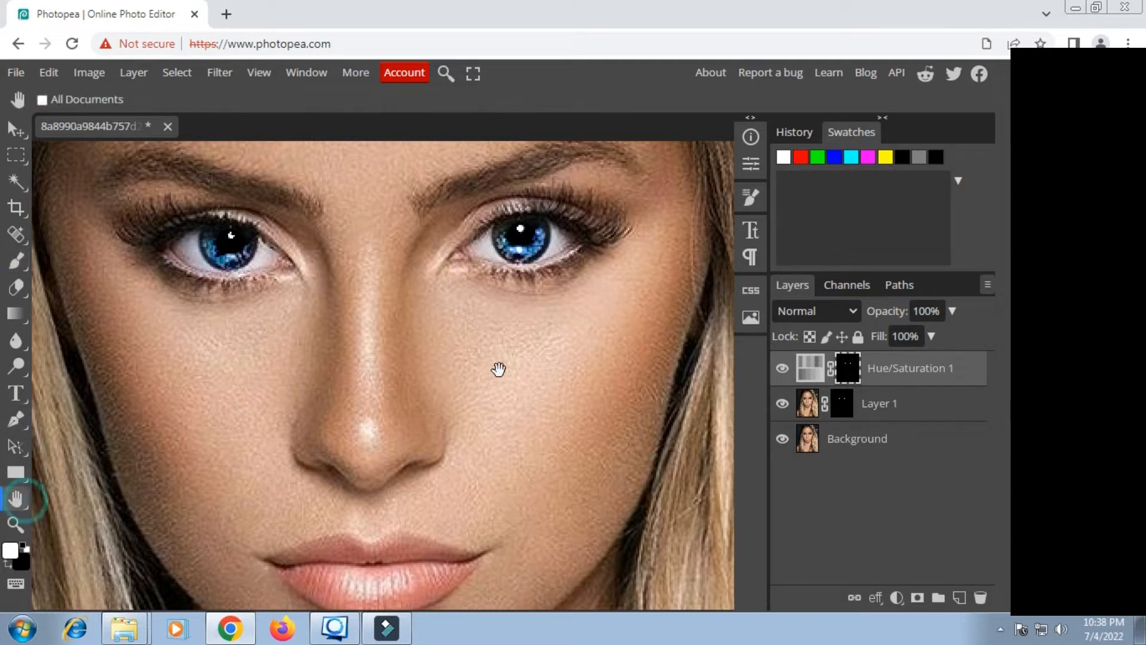
pyautogui.moveTo(496, 371); pyautogui.dragTo(475, 384)
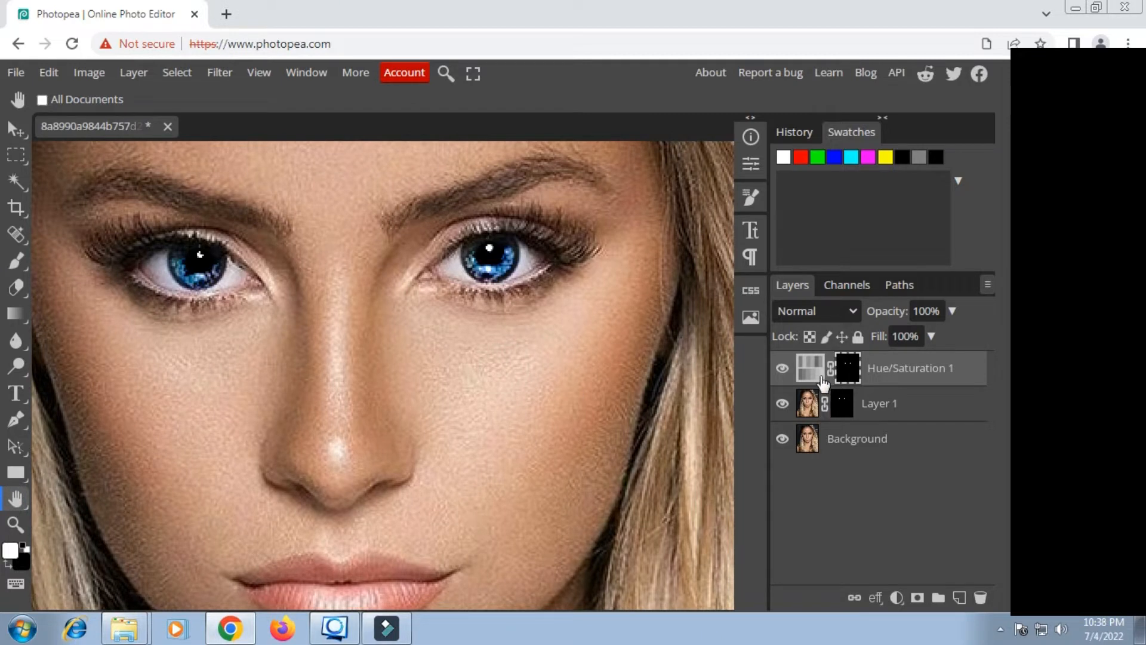
pyautogui.click(754, 163)
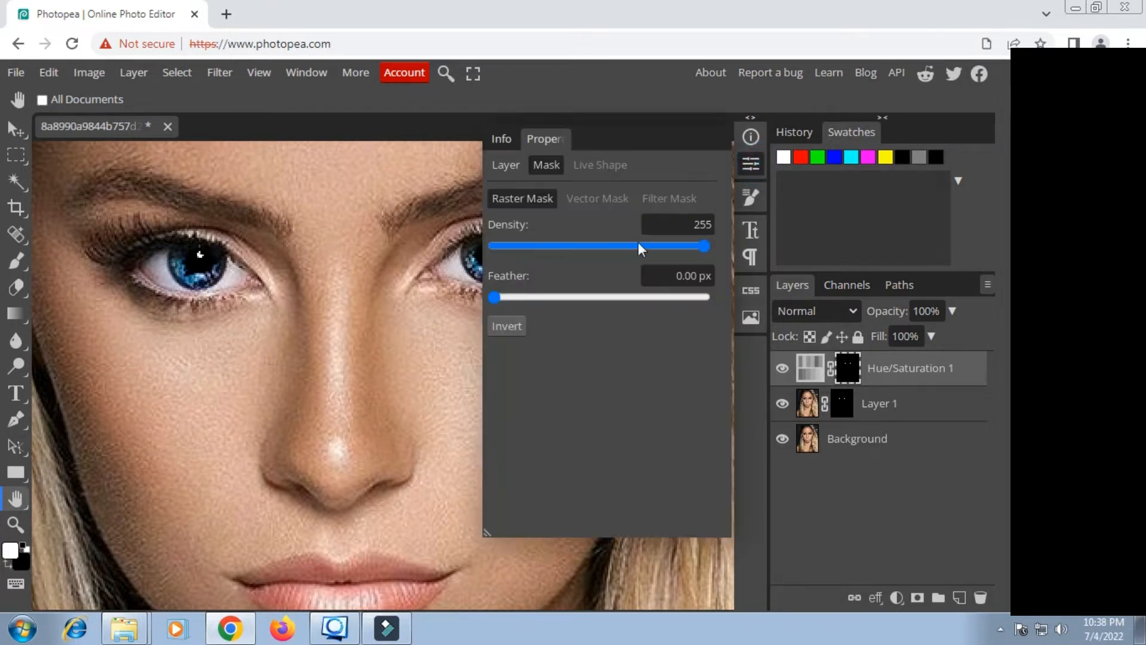
pyautogui.click(507, 164)
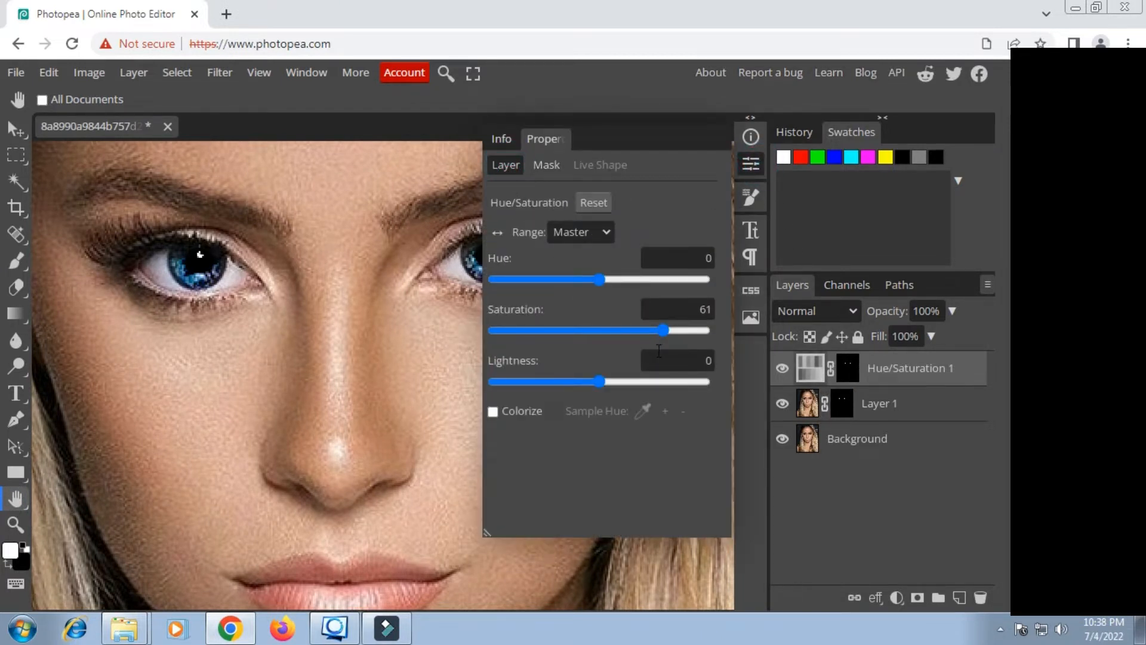
pyautogui.moveTo(659, 331)
pyautogui.mouseDown()
pyautogui.moveTo(589, 323)
pyautogui.moveTo(665, 327)
pyautogui.mouseUp()
pyautogui.moveTo(594, 280); pyautogui.dragTo(504, 274)
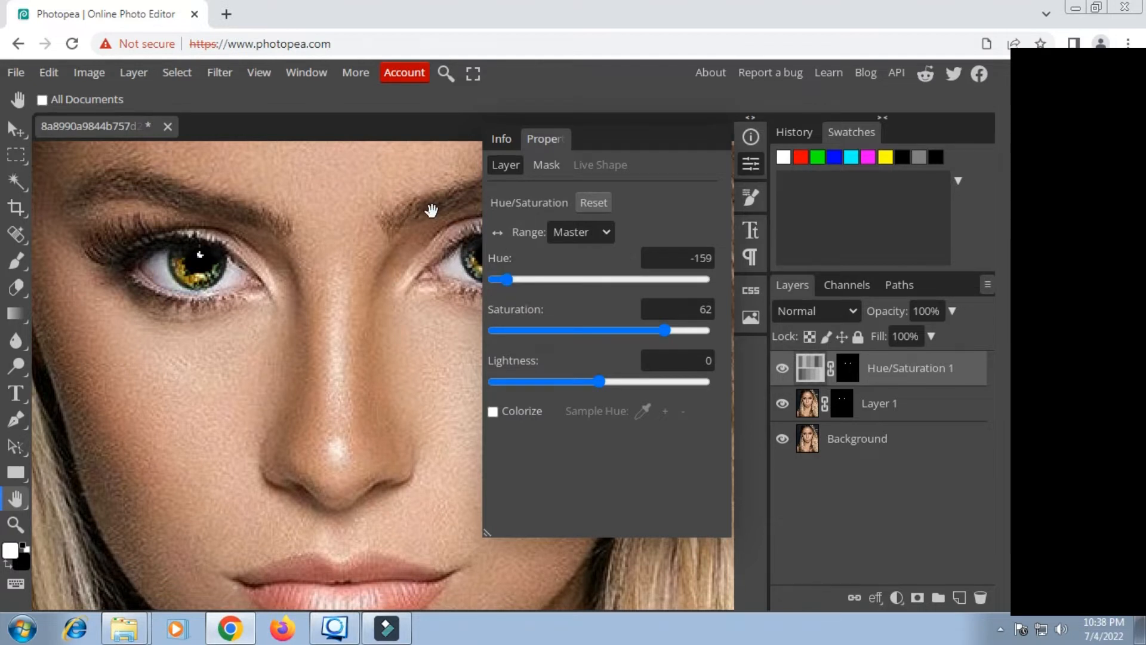
pyautogui.moveTo(429, 210); pyautogui.dragTo(362, 217)
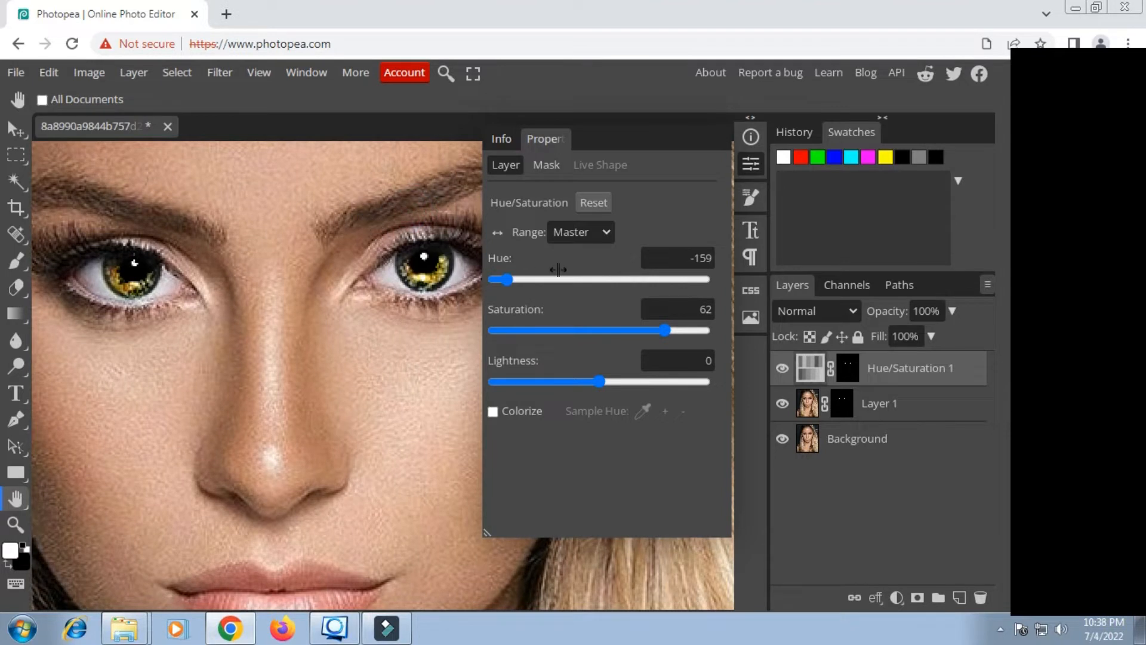
pyautogui.moveTo(507, 279); pyautogui.dragTo(517, 278)
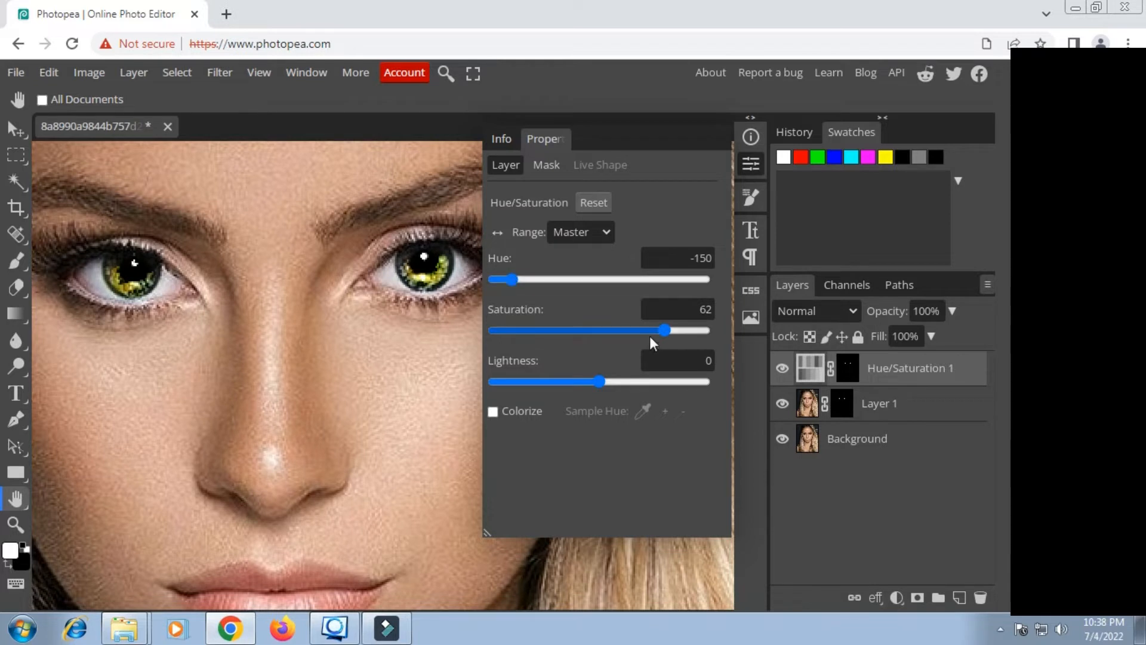
pyautogui.moveTo(661, 333)
pyautogui.mouseDown()
pyautogui.moveTo(619, 331)
pyautogui.moveTo(675, 329)
pyautogui.moveTo(667, 331)
pyautogui.mouseUp()
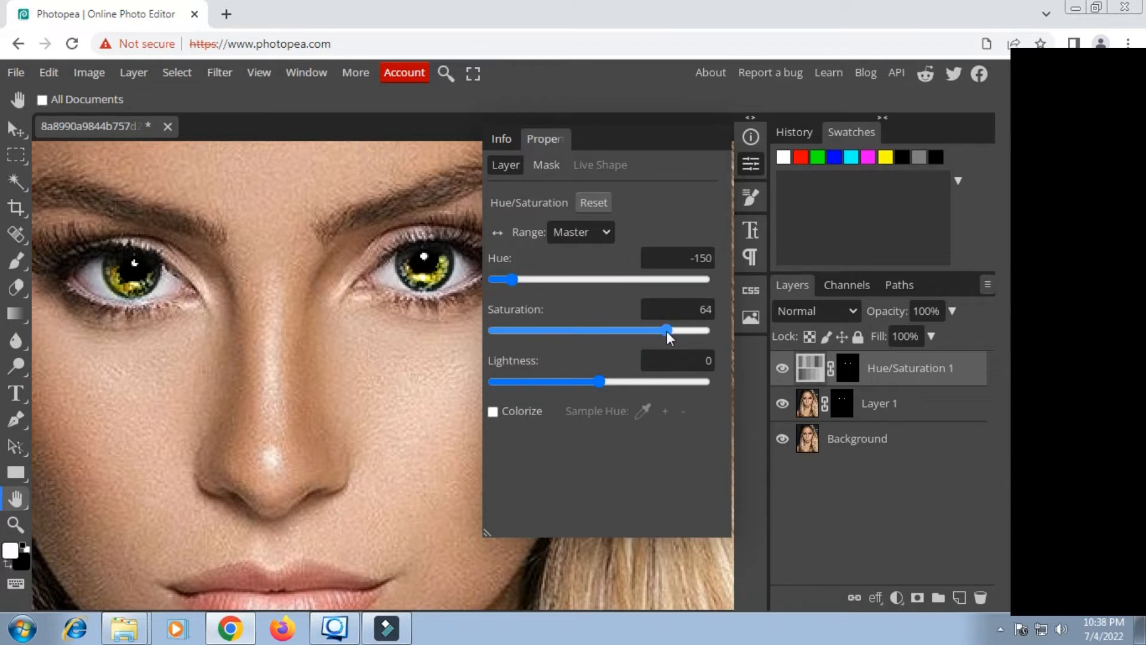
pyautogui.moveTo(599, 381)
pyautogui.mouseDown()
pyautogui.moveTo(588, 381)
pyautogui.moveTo(600, 382)
pyautogui.mouseUp()
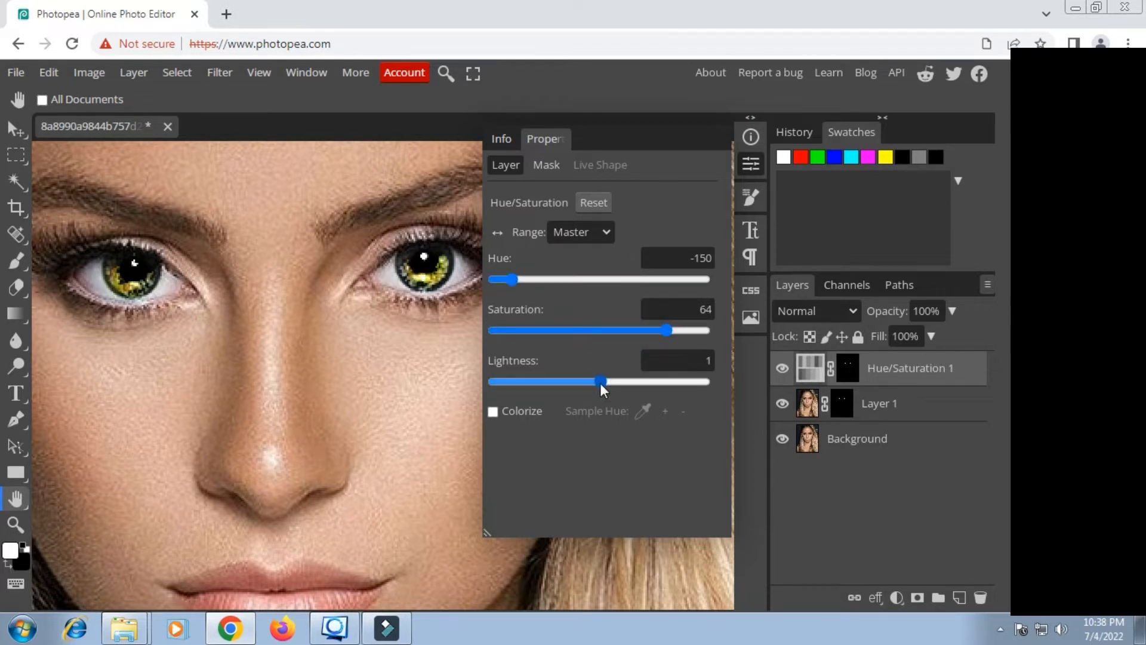
pyautogui.click(753, 165)
# Step: Add a dark red Color Fill layer above the Hue/Saturation layer
pyautogui.scroll(-5, 463, 295)
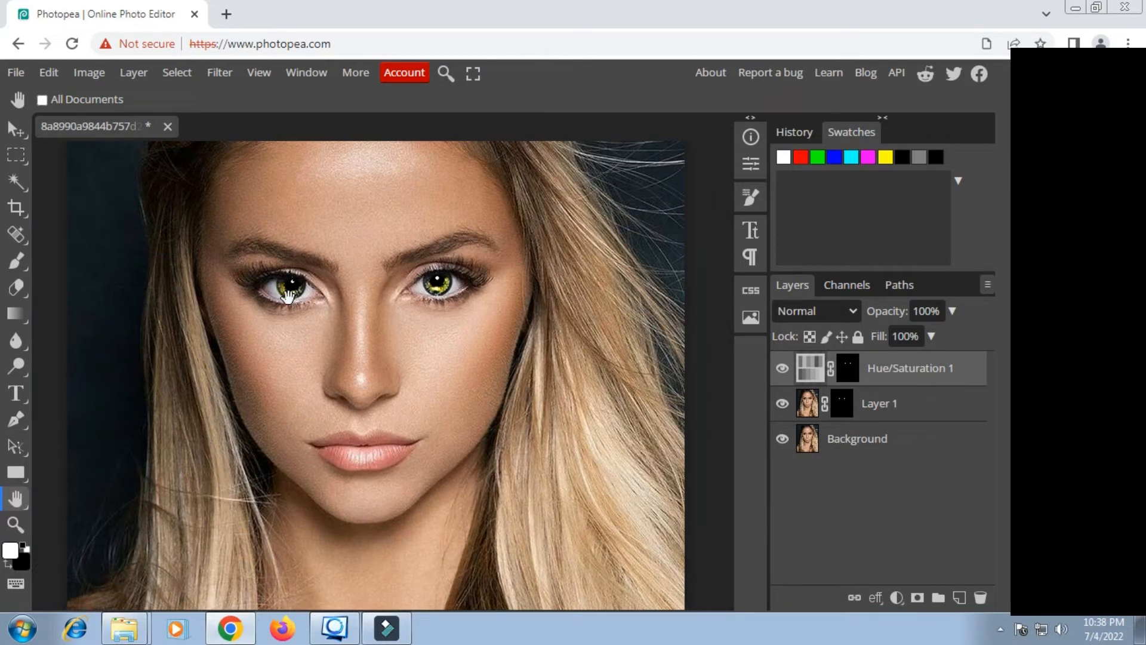
pyautogui.scroll(5, 288, 297)
pyautogui.scroll(-5, 328, 286)
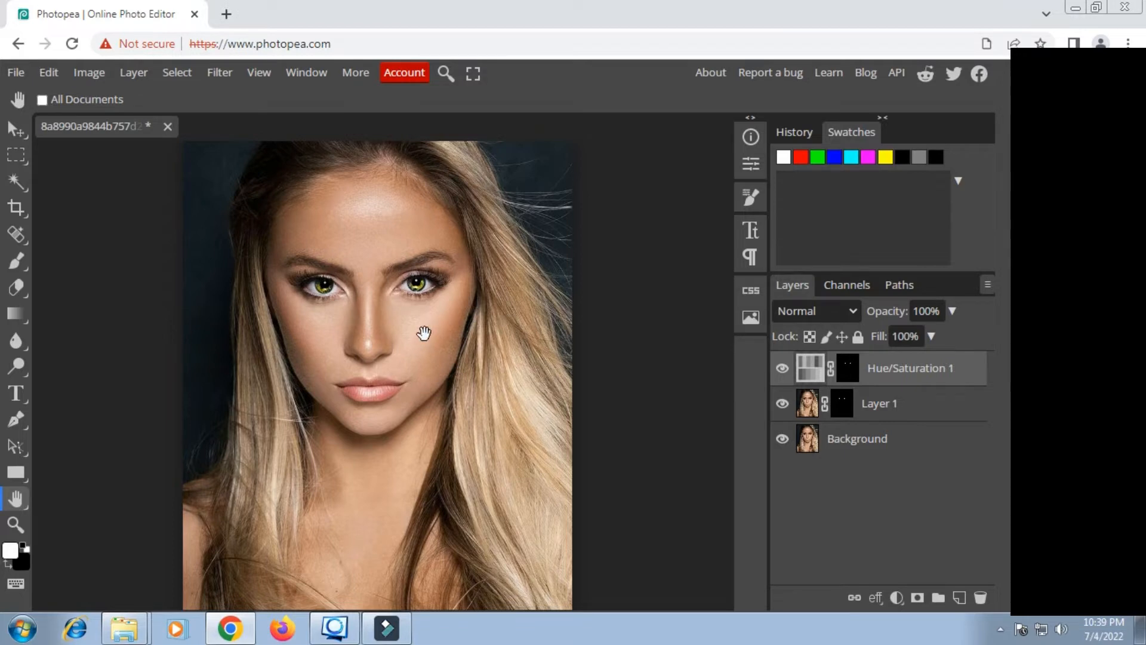
pyautogui.scroll(3, 396, 345)
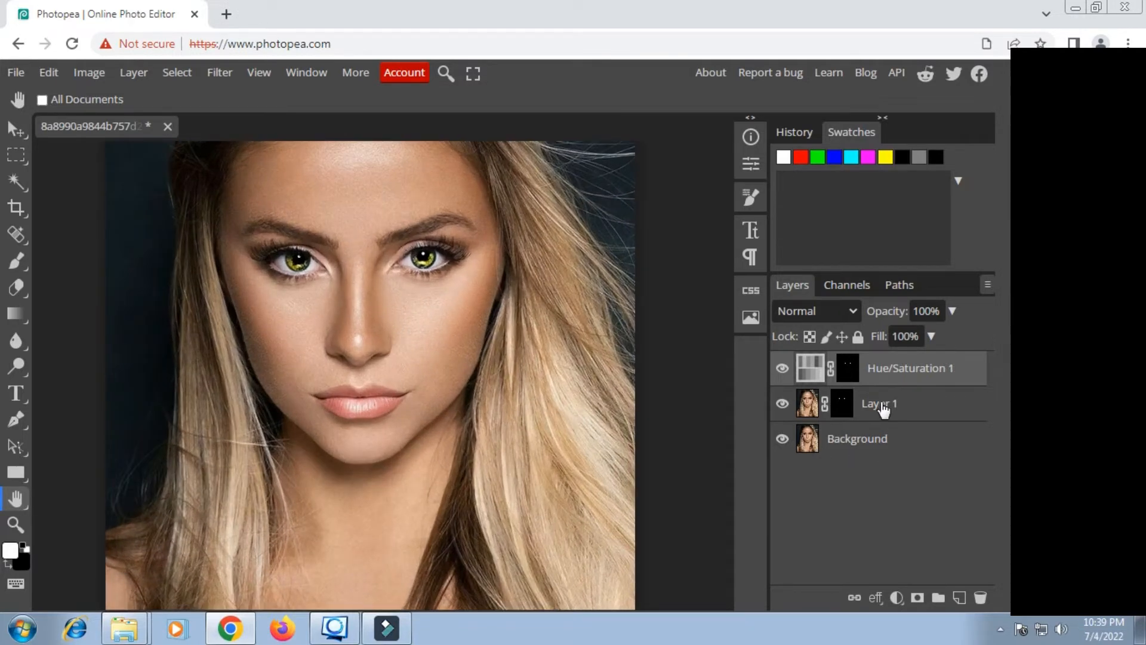
pyautogui.click(897, 597)
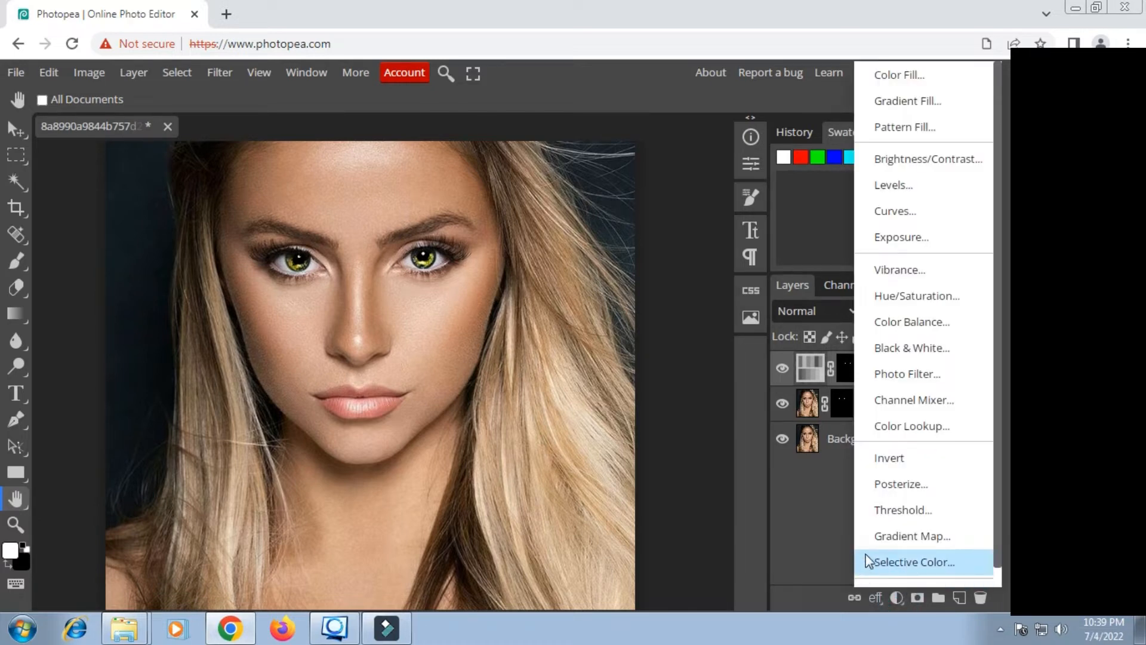
pyautogui.click(891, 76)
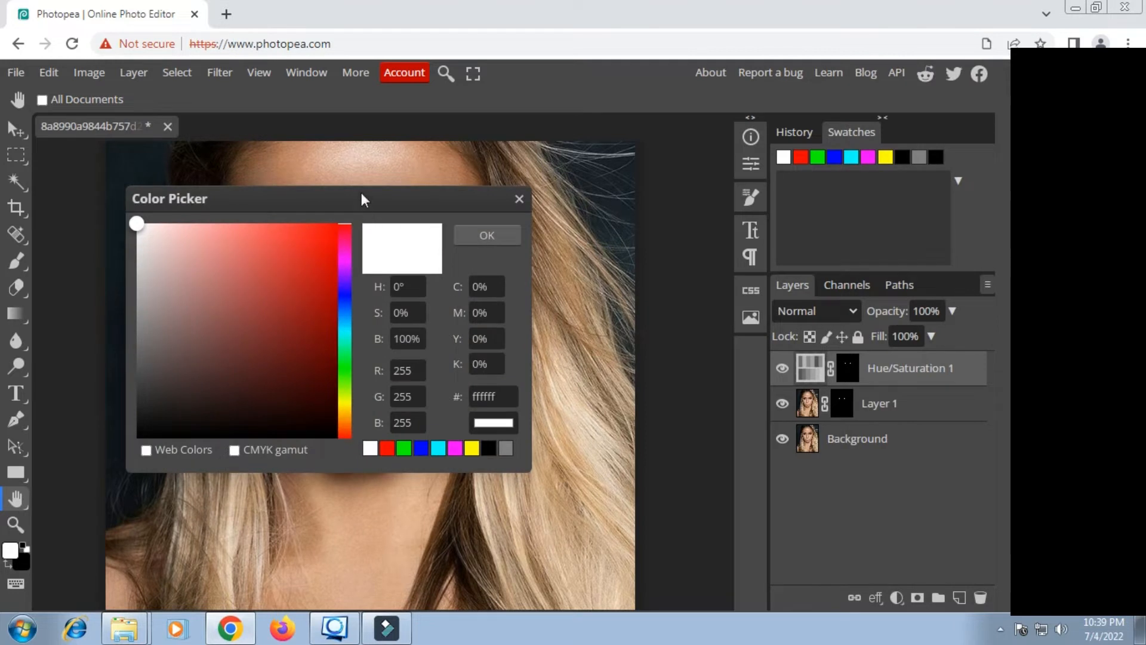
pyautogui.moveTo(360, 192); pyautogui.dragTo(841, 205)
pyautogui.moveTo(793, 355); pyautogui.dragTo(792, 360)
pyautogui.click(967, 248)
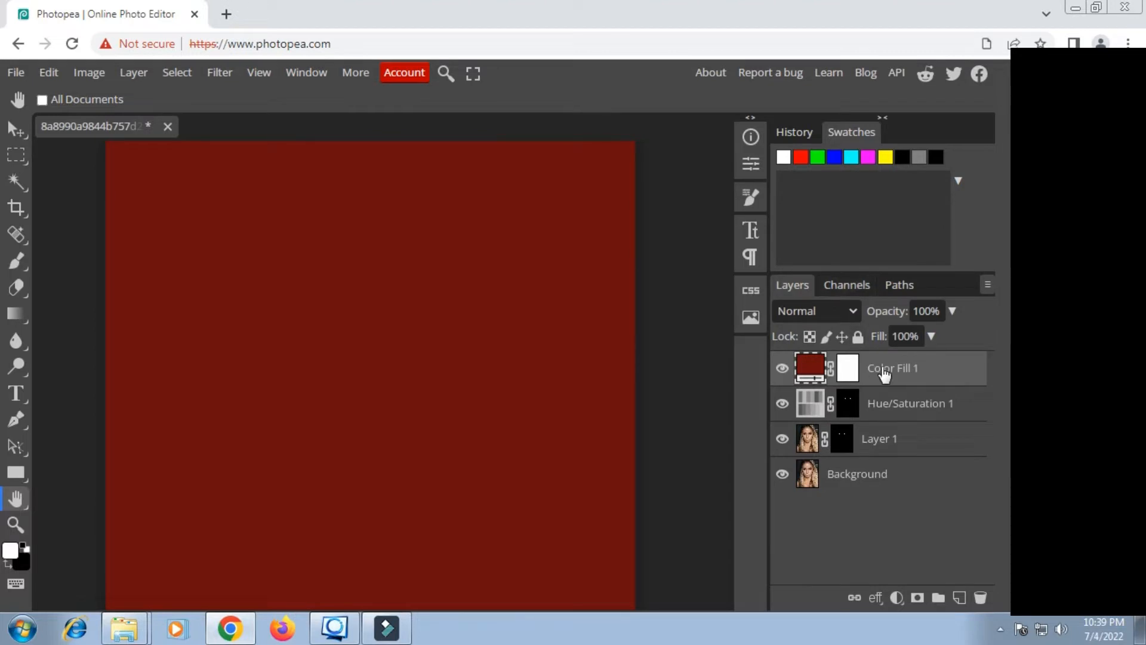
# Step: Set the Color Fill layer's blend mode to Overlay
pyautogui.click(855, 312)
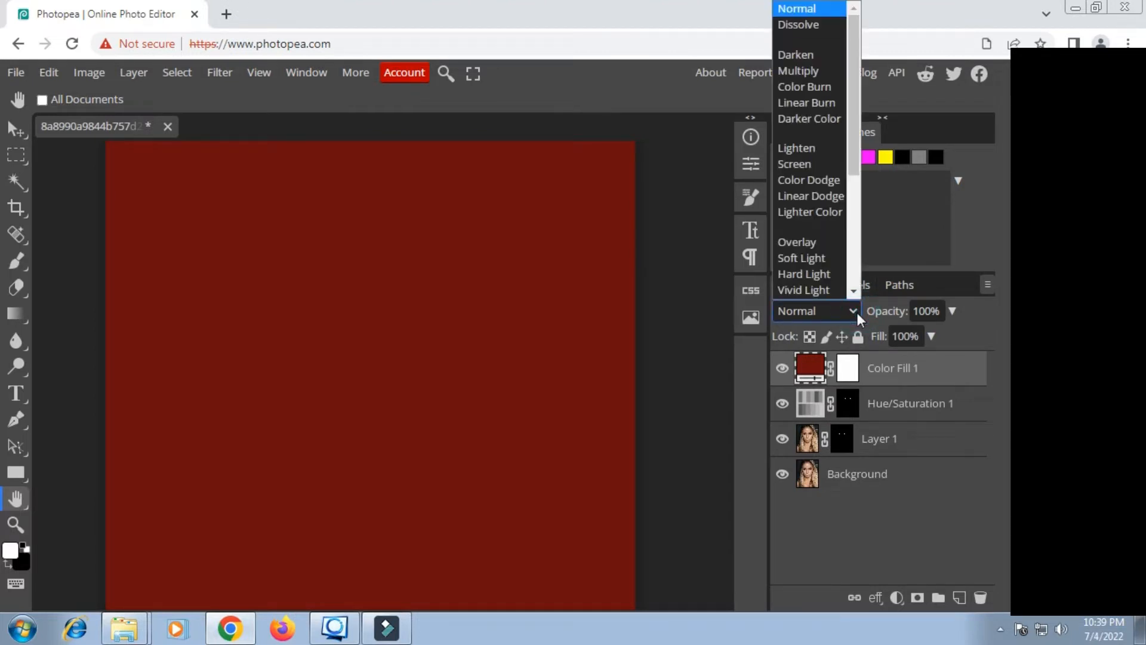
pyautogui.scroll(-1, 824, 275)
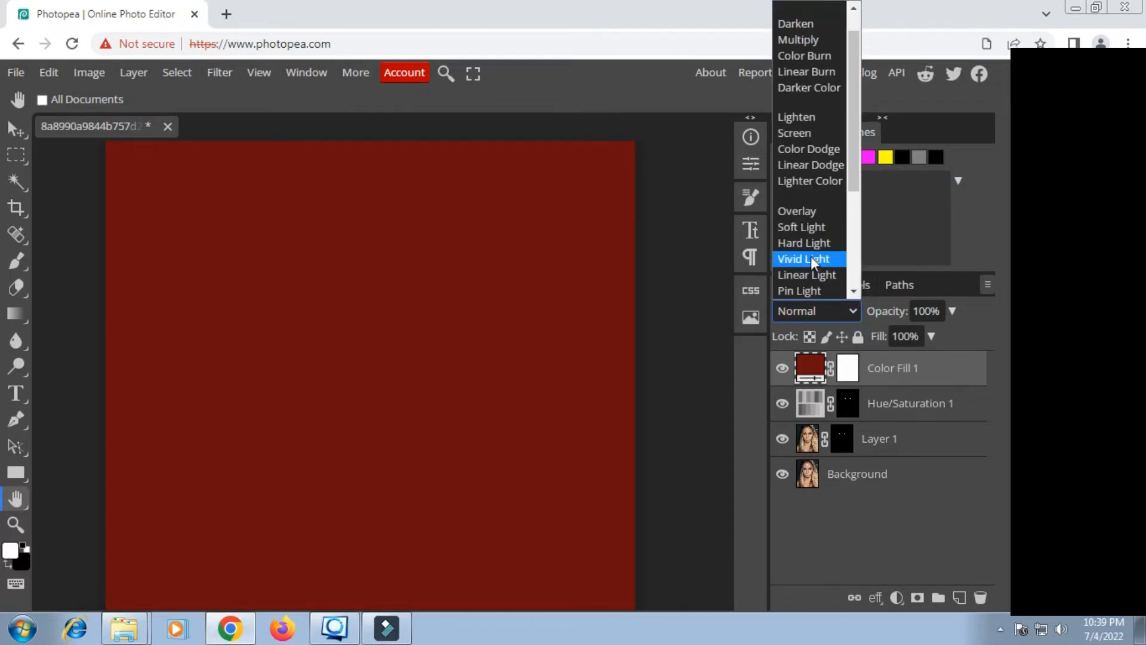
pyautogui.click(807, 212)
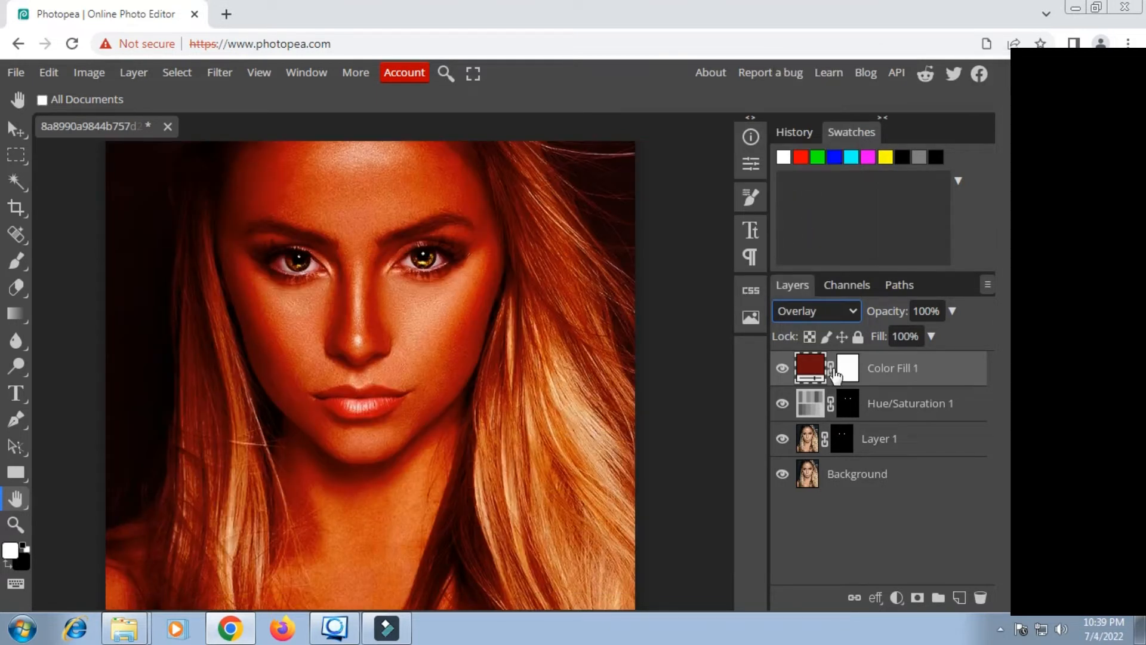
# Step: Invert the Color Fill layer's mask to hide the red tint across the whole portrait
pyautogui.click(845, 375)
pyautogui.click(752, 164)
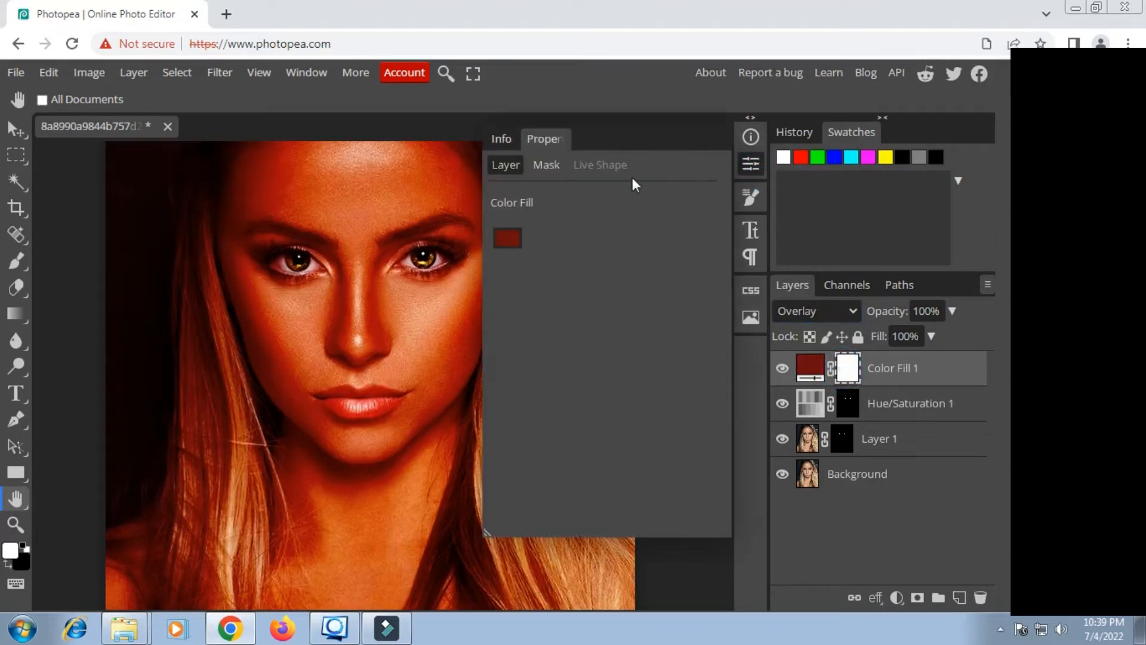
pyautogui.click(546, 164)
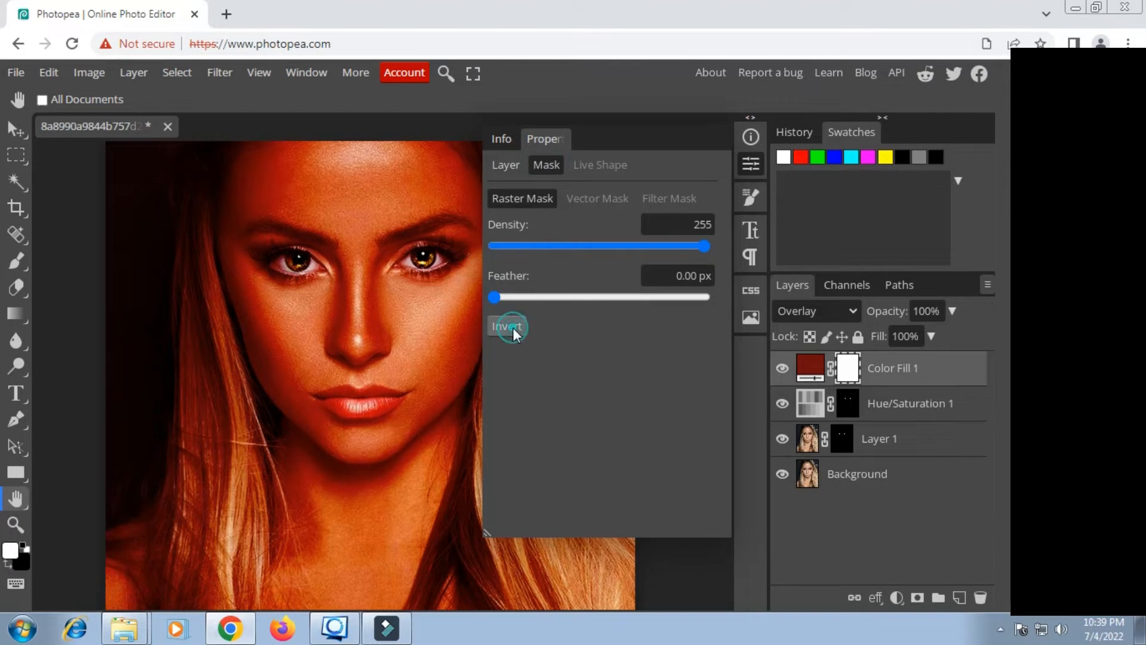
pyautogui.click(512, 326)
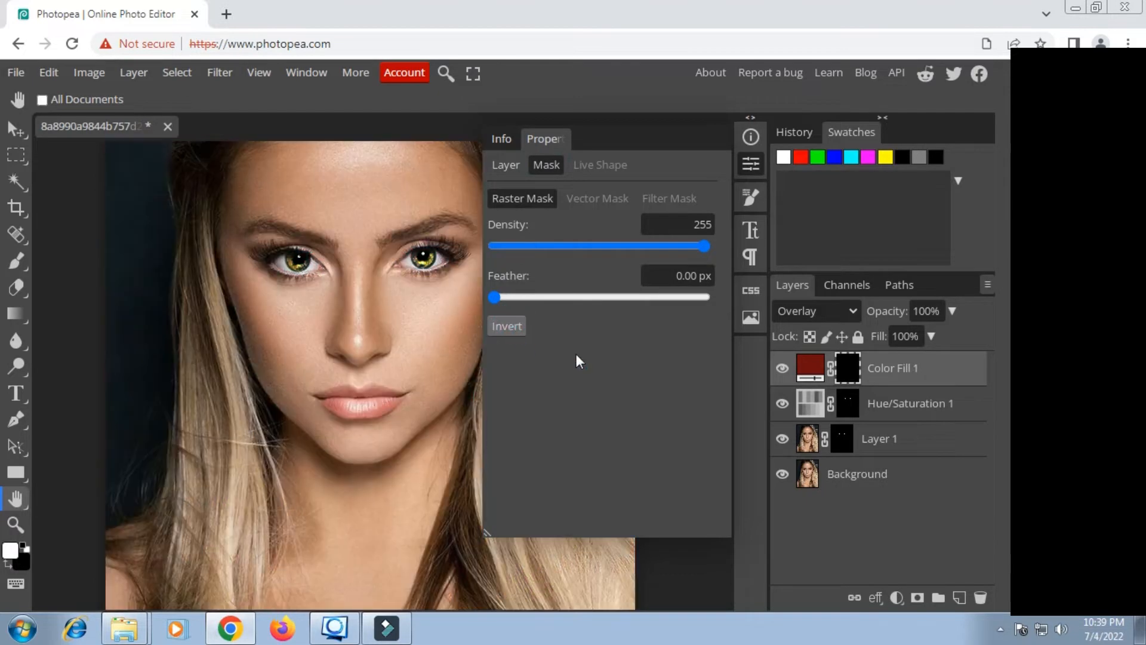
pyautogui.click(753, 166)
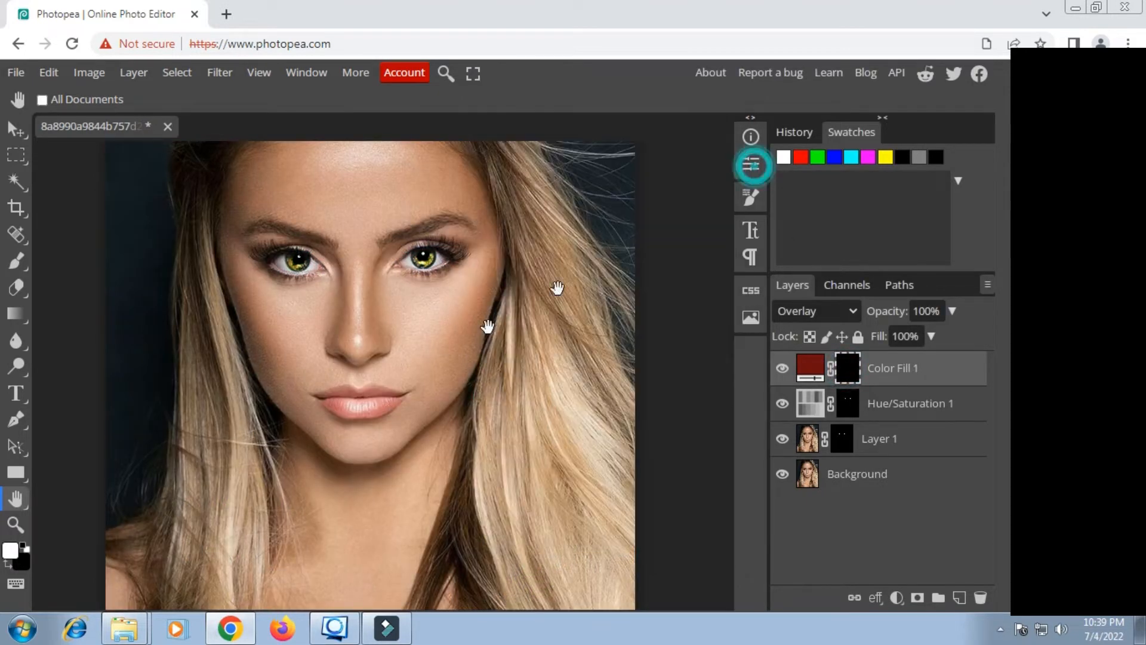
# Step: Paint white on the Color Fill mask over the lips with a soft 24 px brush to reveal the red tint
pyautogui.click(16, 262)
pyautogui.scroll(3, 333, 448)
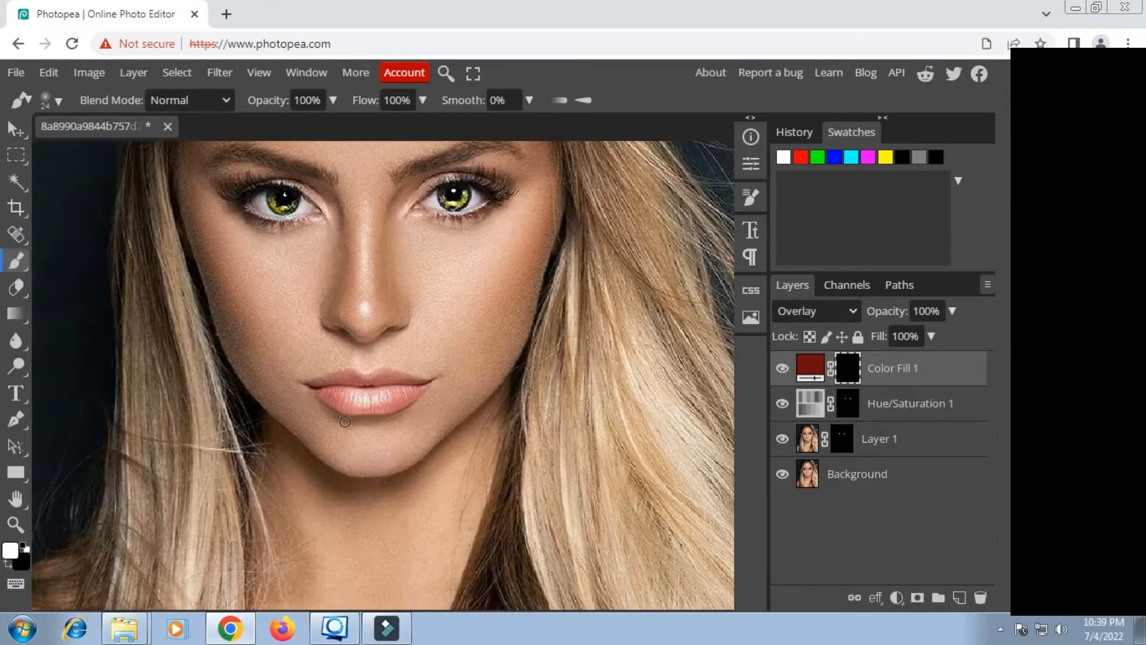
pyautogui.scroll(2, 350, 412)
pyautogui.moveTo(335, 375)
pyautogui.mouseDown()
pyautogui.moveTo(380, 382)
pyautogui.moveTo(452, 367)
pyautogui.moveTo(380, 374)
pyautogui.moveTo(302, 361)
pyautogui.moveTo(325, 343)
pyautogui.moveTo(441, 358)
pyautogui.moveTo(463, 373)
pyautogui.moveTo(400, 387)
pyautogui.mouseUp()
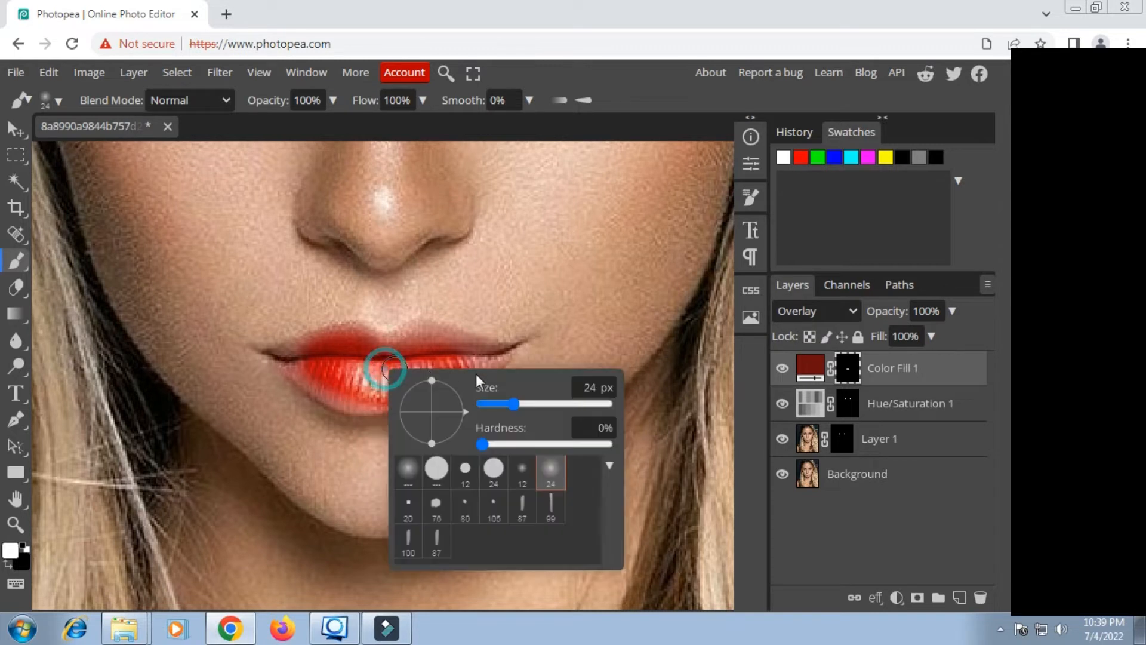
# Step: Reduce the brush to 13 px and fill in the lips' edges and corners on the red fill's mask
pyautogui.rightClick(392, 367)
pyautogui.moveTo(507, 401); pyautogui.dragTo(507, 403)
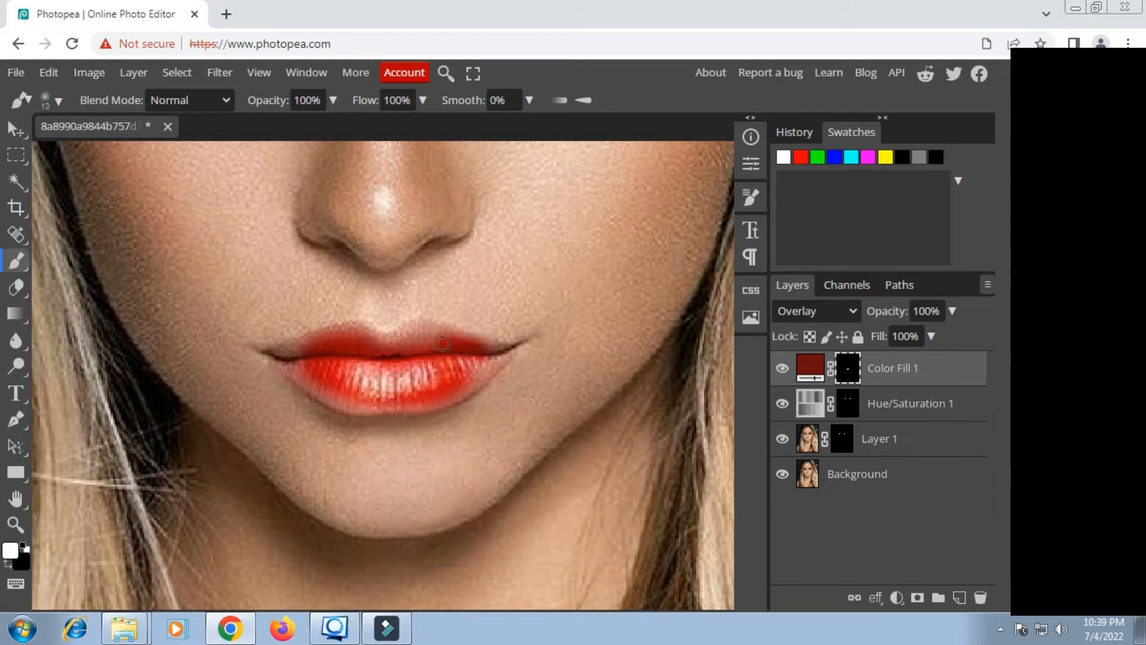
pyautogui.moveTo(437, 344)
pyautogui.mouseDown()
pyautogui.moveTo(351, 338)
pyautogui.moveTo(284, 355)
pyautogui.moveTo(333, 394)
pyautogui.moveTo(378, 402)
pyautogui.mouseUp()
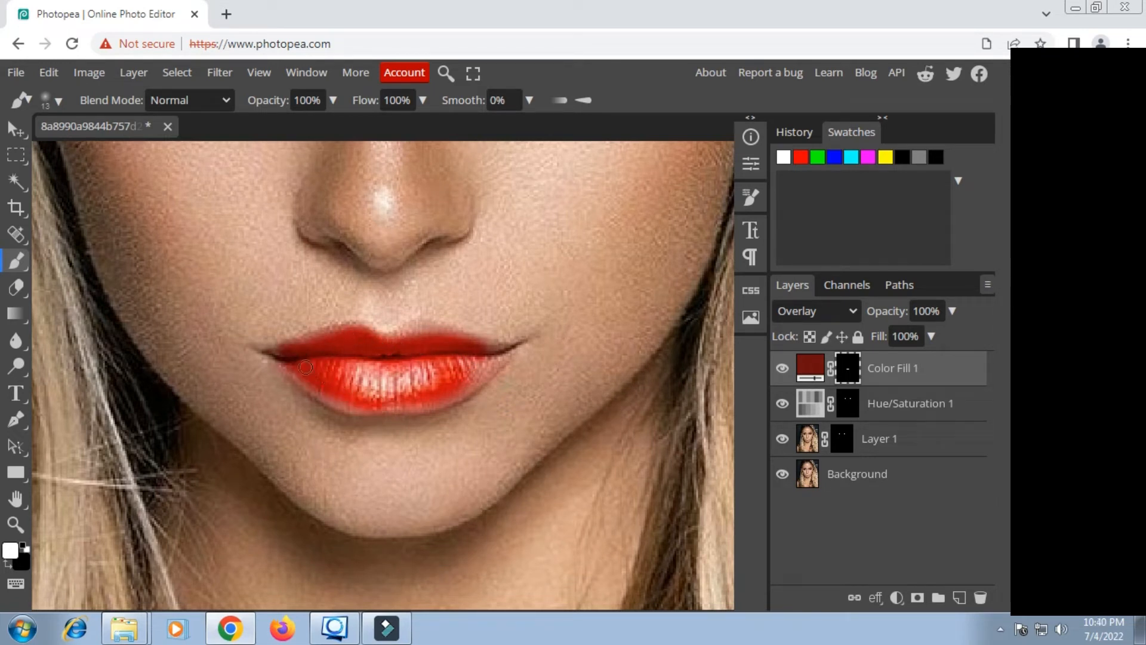
pyautogui.moveTo(298, 373)
pyautogui.mouseDown()
pyautogui.moveTo(335, 397)
pyautogui.moveTo(422, 397)
pyautogui.mouseUp()
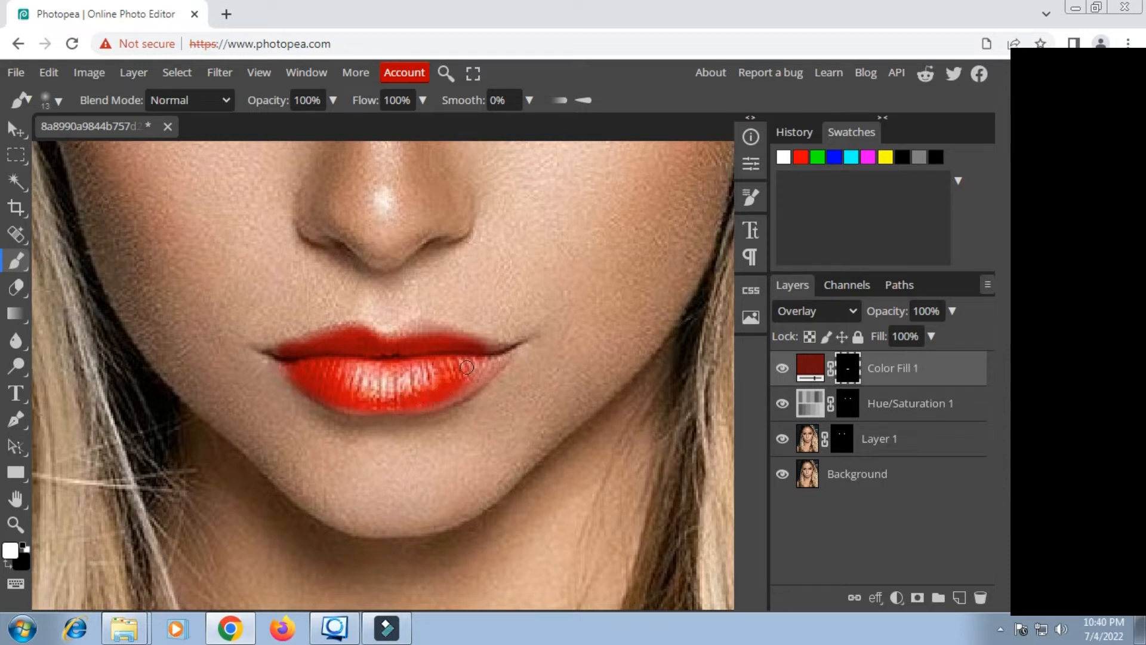
pyautogui.moveTo(478, 364); pyautogui.dragTo(437, 383)
pyautogui.moveTo(496, 357); pyautogui.dragTo(483, 371)
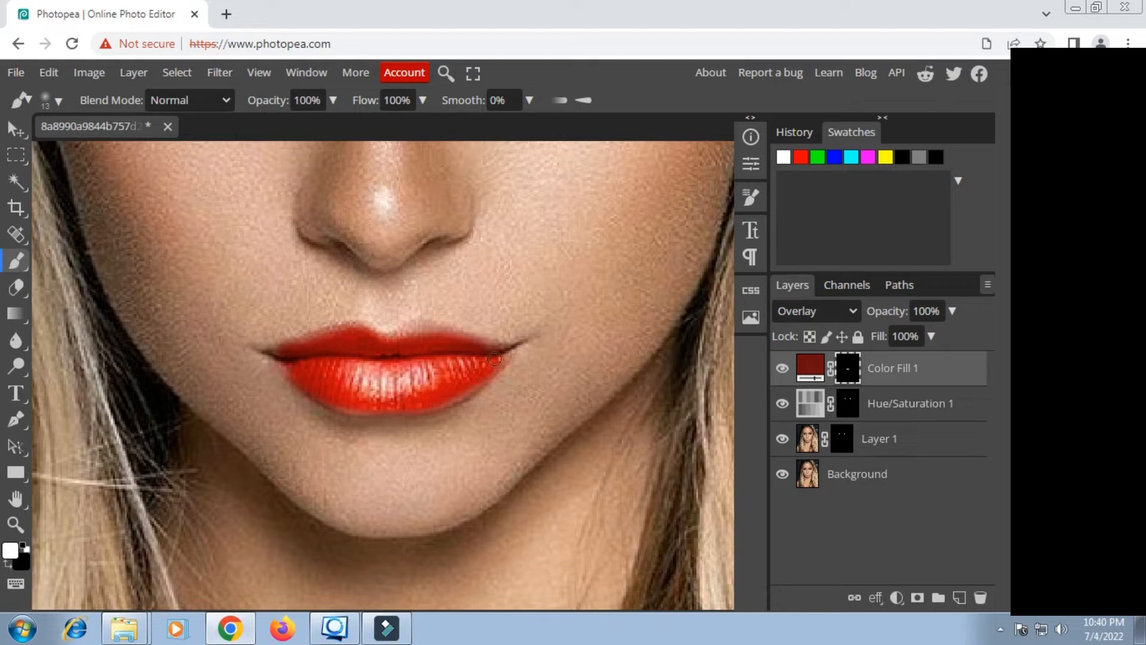
pyautogui.moveTo(487, 352); pyautogui.dragTo(405, 341)
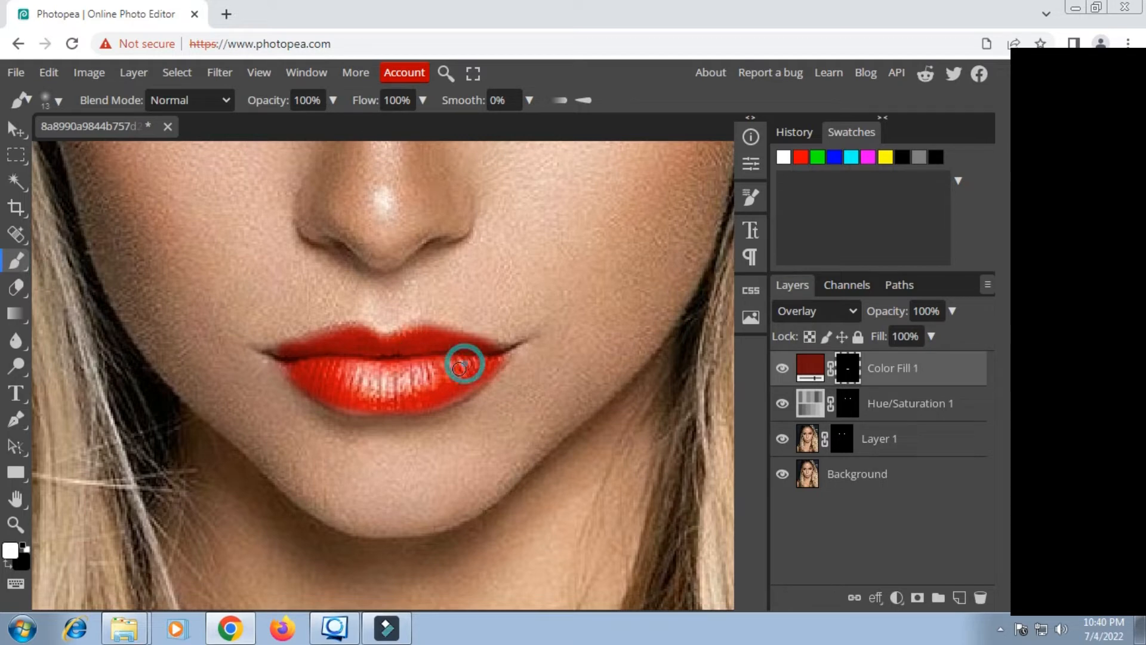
# Step: Brighten the lip color by changing the red Color Fill to 930b0b
pyautogui.doubleClick(810, 368)
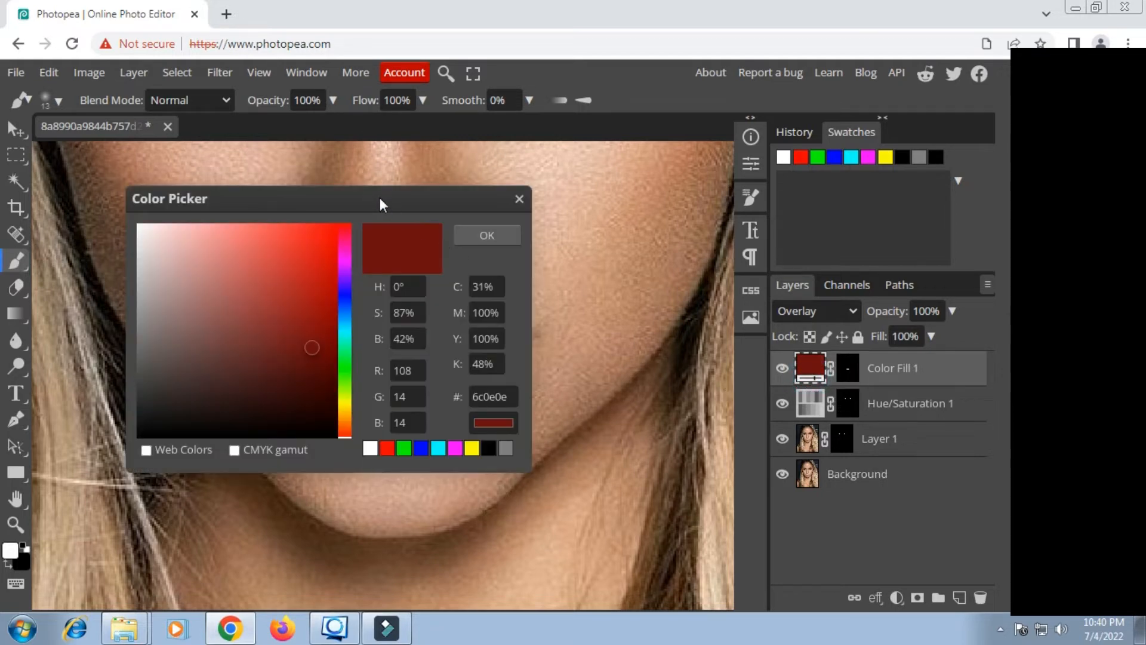
pyautogui.moveTo(380, 199); pyautogui.dragTo(845, 224)
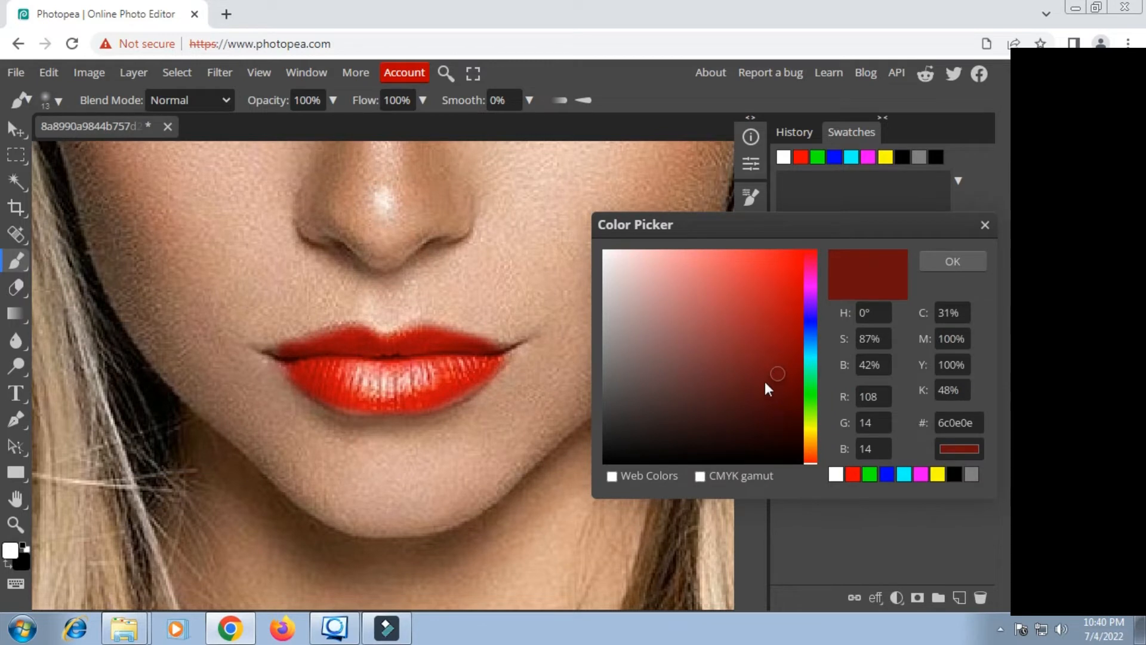
pyautogui.moveTo(762, 378)
pyautogui.mouseDown()
pyautogui.moveTo(794, 379)
pyautogui.moveTo(775, 383)
pyautogui.mouseUp()
pyautogui.moveTo(790, 308); pyautogui.dragTo(788, 340)
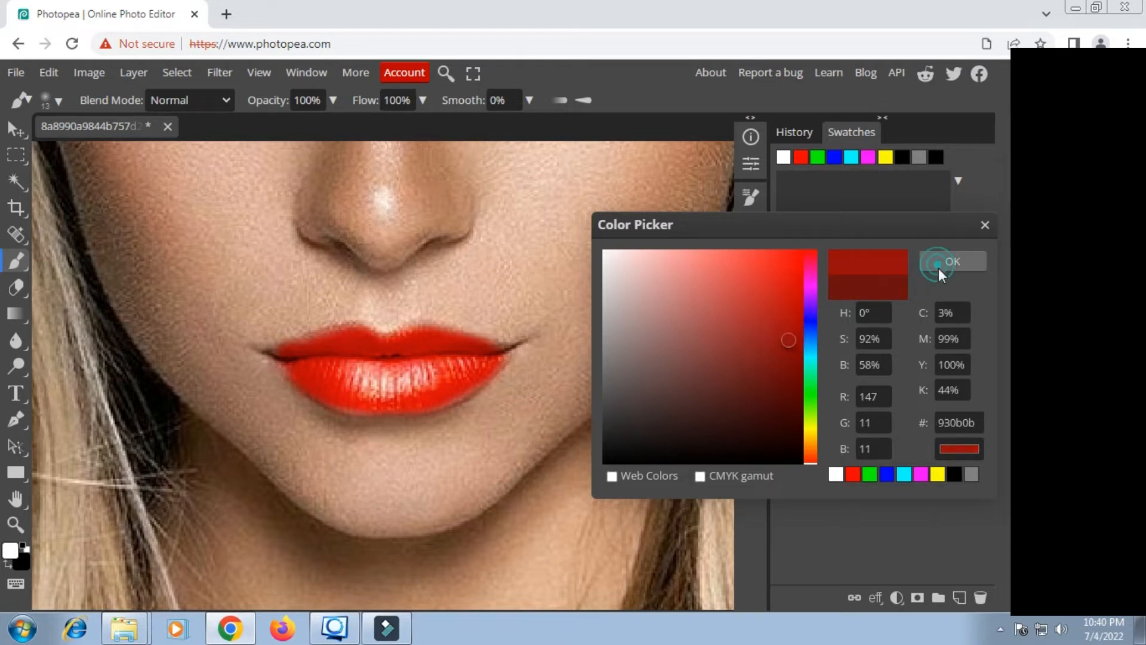
pyautogui.click(943, 264)
# Step: Add a dark blue (1c2e79) Color Fill layer above the red Color Fill layer
pyautogui.hotkey('ctrl', '0')
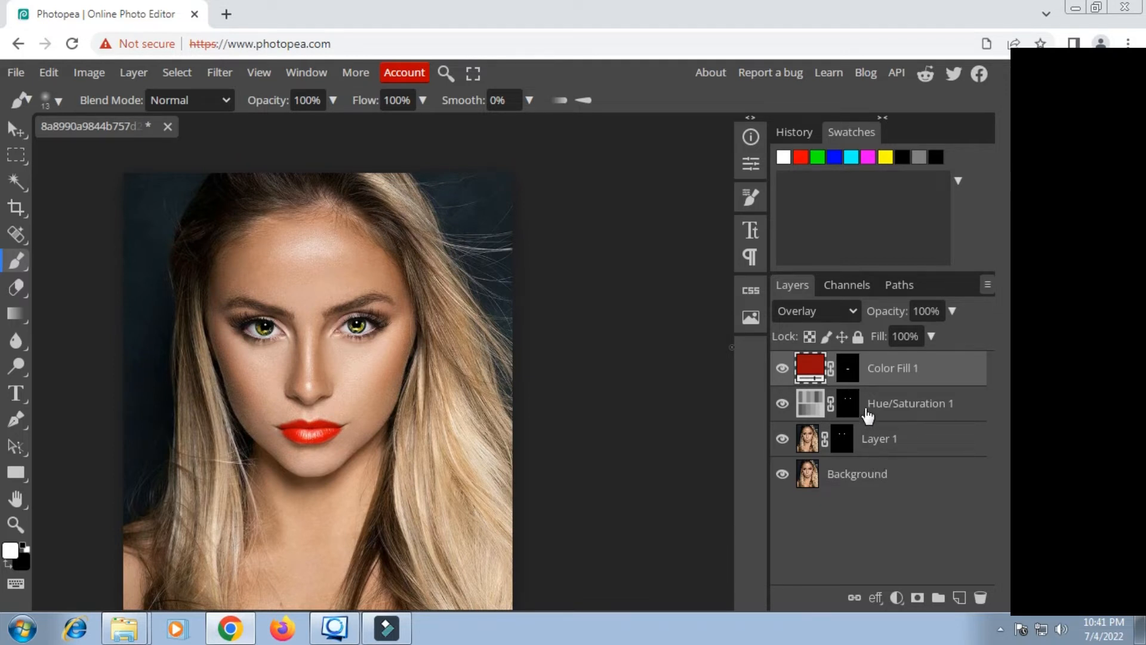
pyautogui.scroll(-2, 280, 346)
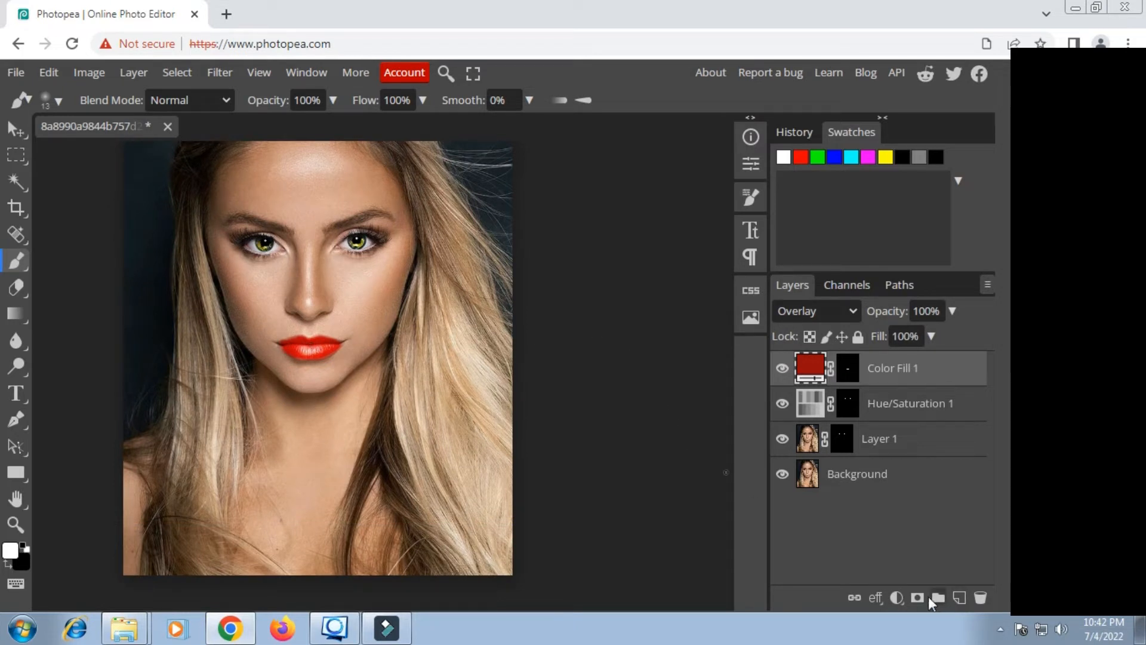
pyautogui.click(895, 596)
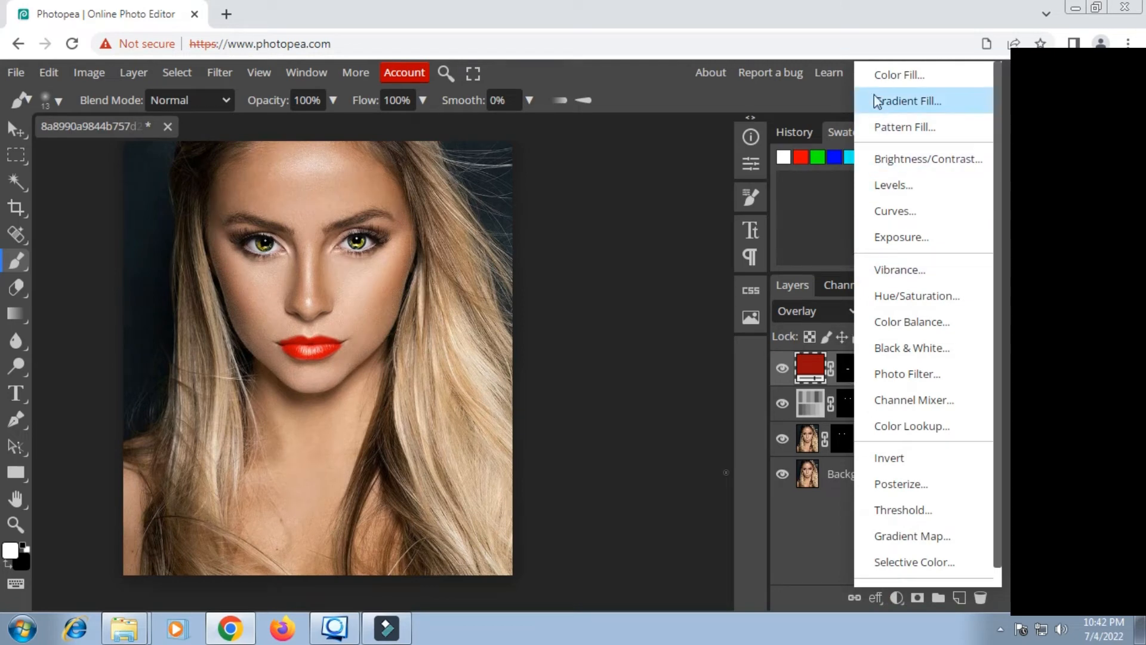
pyautogui.click(881, 76)
pyautogui.moveTo(403, 199); pyautogui.dragTo(817, 209)
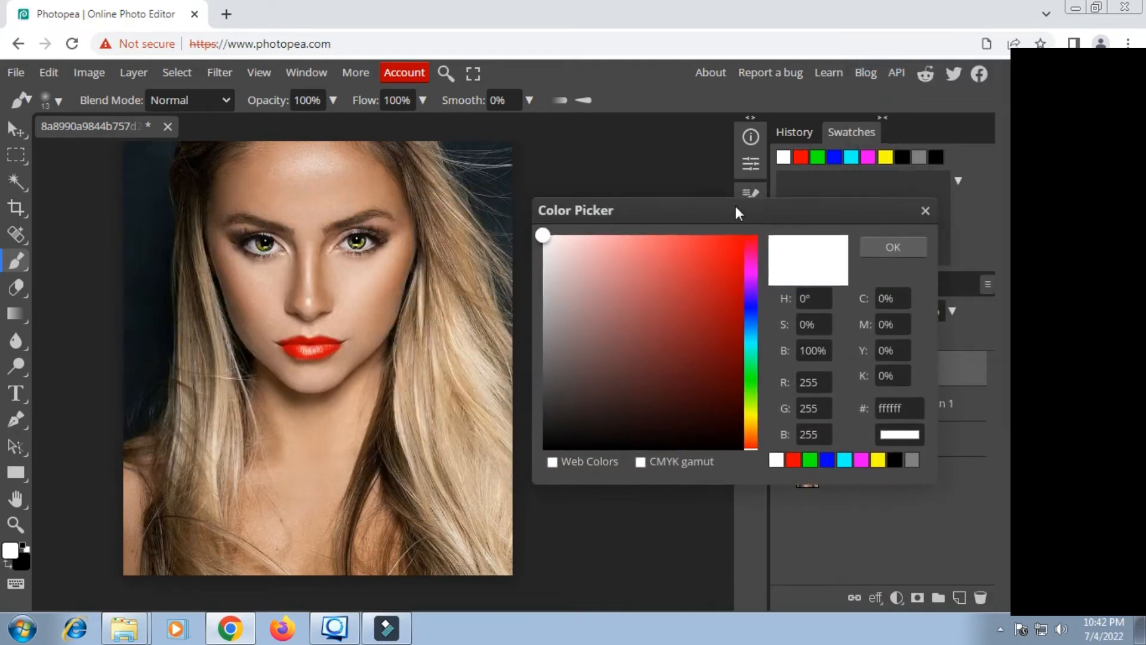
pyautogui.click(751, 313)
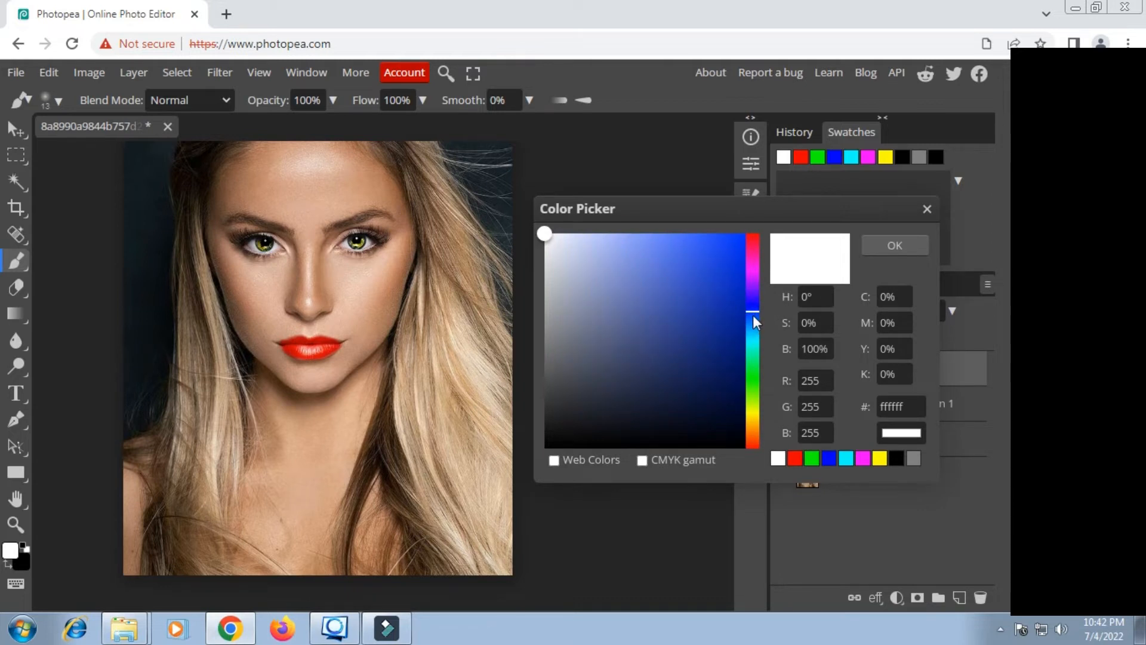
pyautogui.moveTo(729, 322)
pyautogui.mouseDown()
pyautogui.moveTo(711, 350)
pyautogui.moveTo(699, 347)
pyautogui.mouseUp()
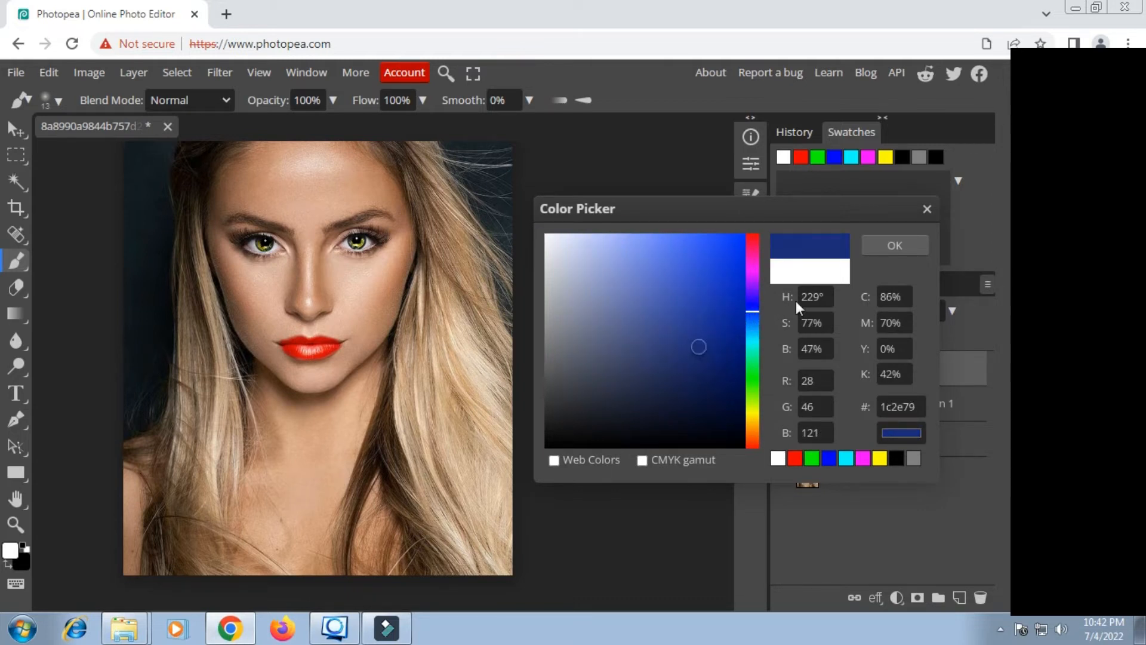
pyautogui.click(907, 246)
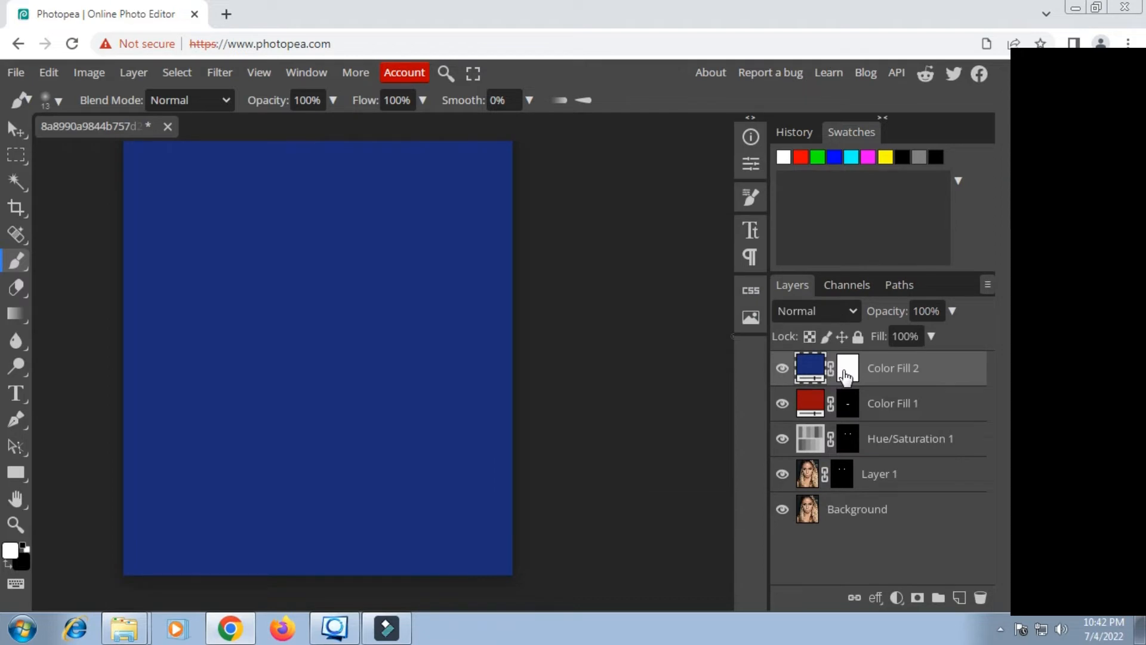
# Step: Invert the blue Color Fill layer's mask to hide the blue across the whole portrait
pyautogui.click(844, 370)
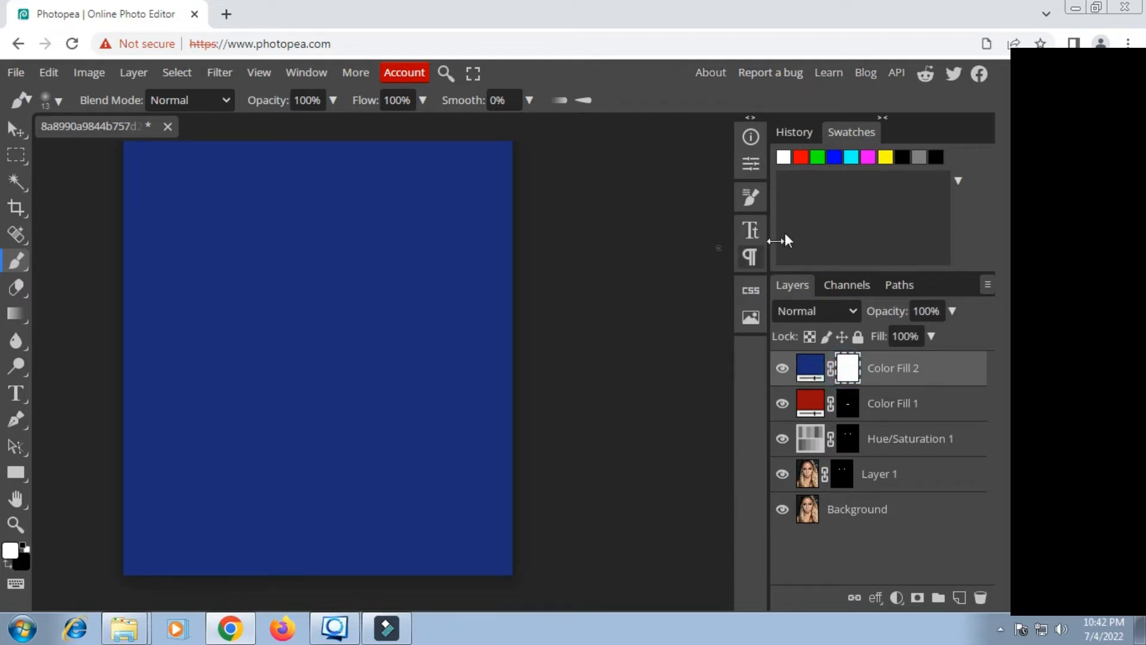
pyautogui.click(741, 161)
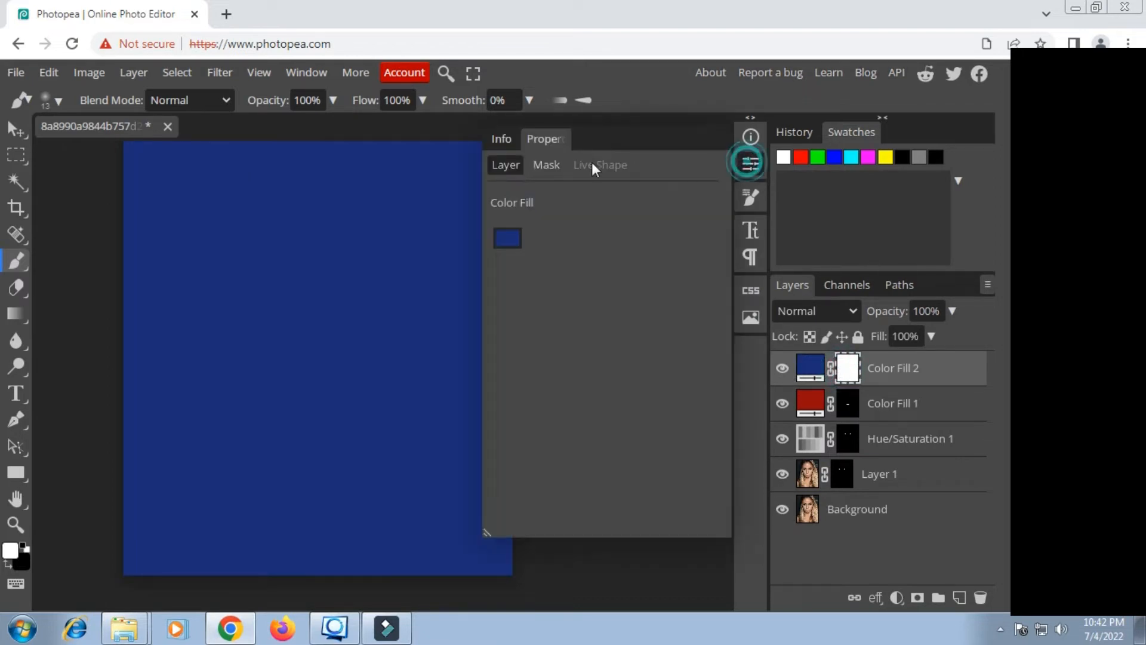
pyautogui.click(538, 165)
pyautogui.click(507, 325)
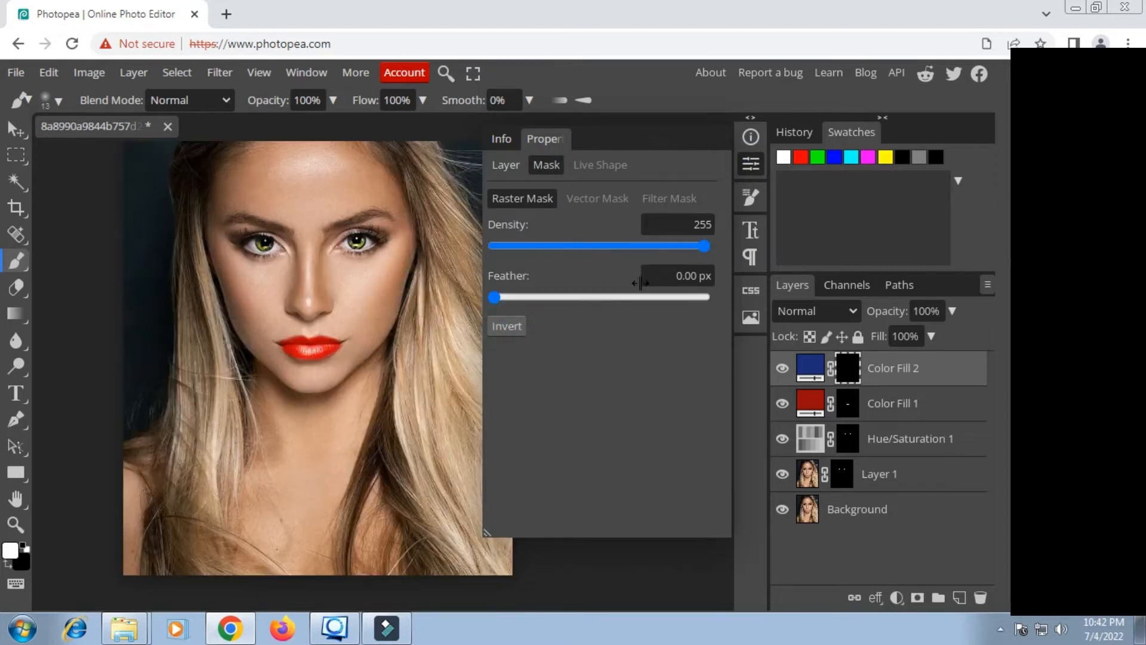
pyautogui.click(751, 165)
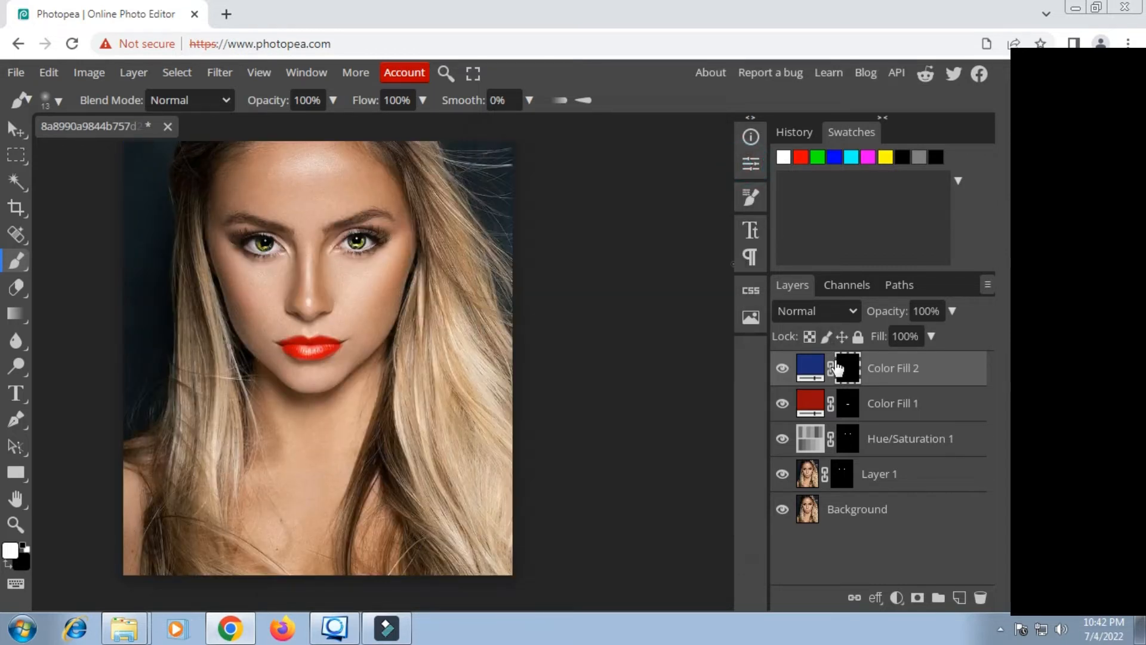
# Step: Shape the soft brush into a tilted 190 px ellipse and stamp blue eyeshadow over the eye on the image's left side
pyautogui.scroll(1, 275, 258)
pyautogui.scroll(2, 275, 258)
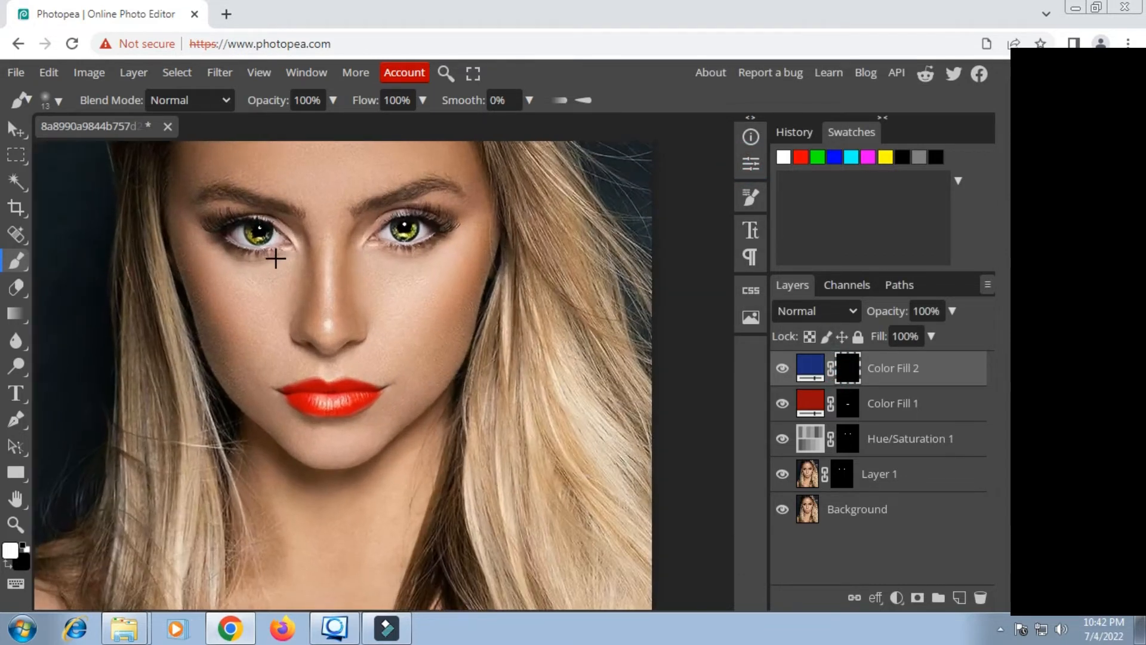
pyautogui.rightClick(278, 257)
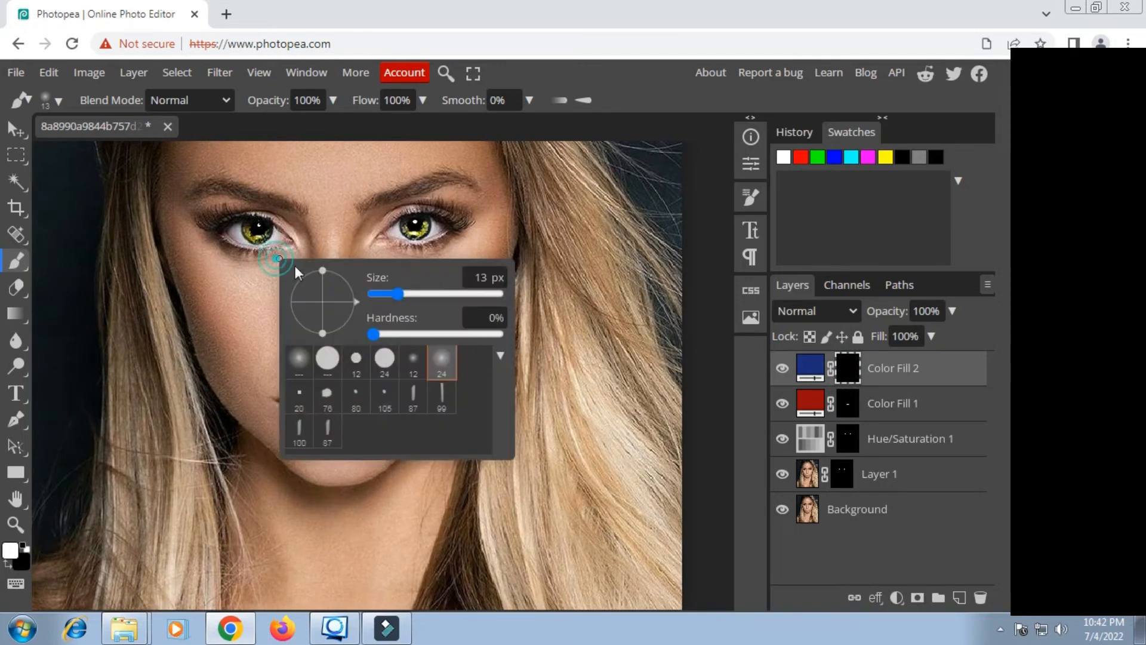
pyautogui.click(451, 297)
pyautogui.moveTo(321, 269); pyautogui.dragTo(324, 286)
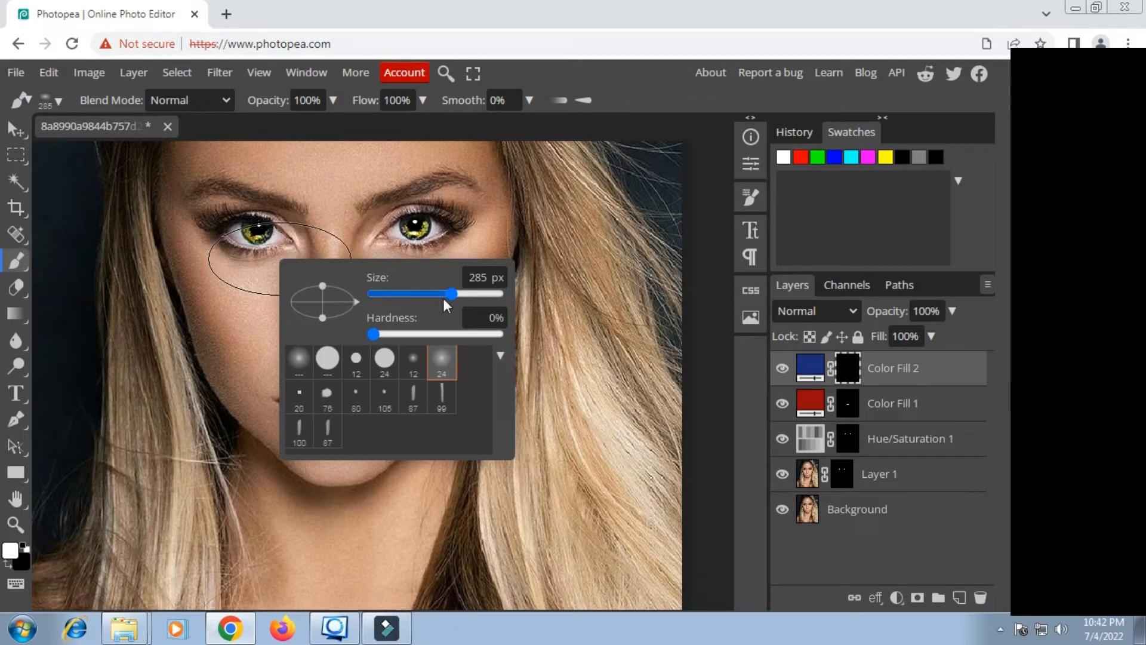
pyautogui.moveTo(443, 297); pyautogui.dragTo(440, 296)
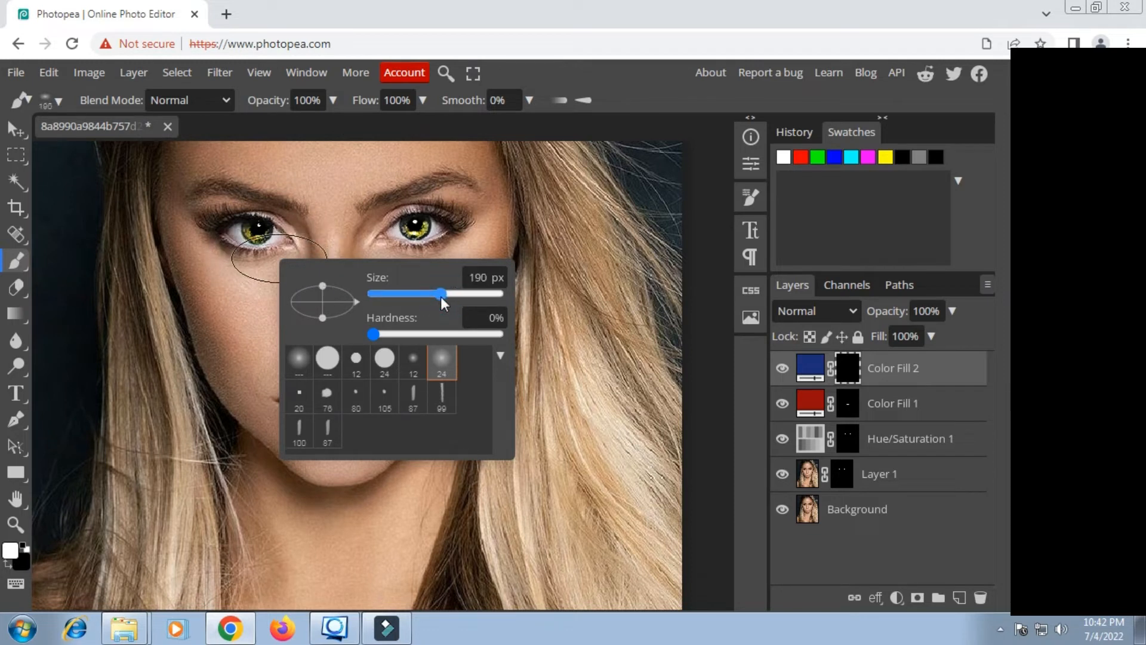
pyautogui.moveTo(357, 301)
pyautogui.mouseDown()
pyautogui.moveTo(357, 311)
pyautogui.moveTo(317, 266)
pyautogui.moveTo(380, 304)
pyautogui.mouseUp()
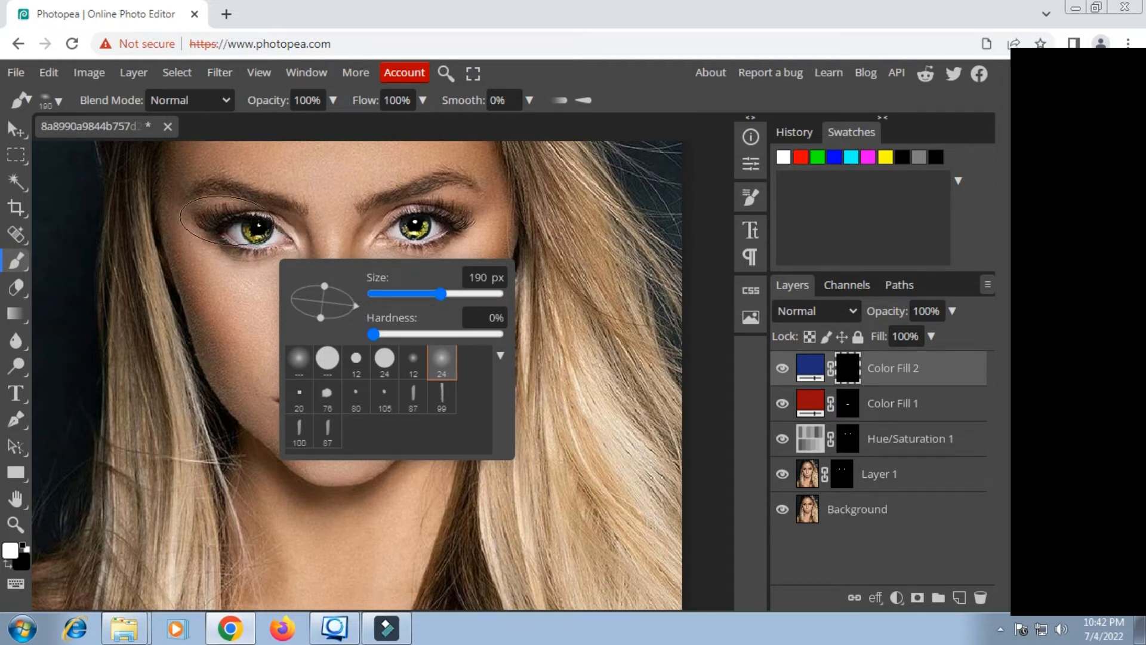
pyautogui.click(230, 220)
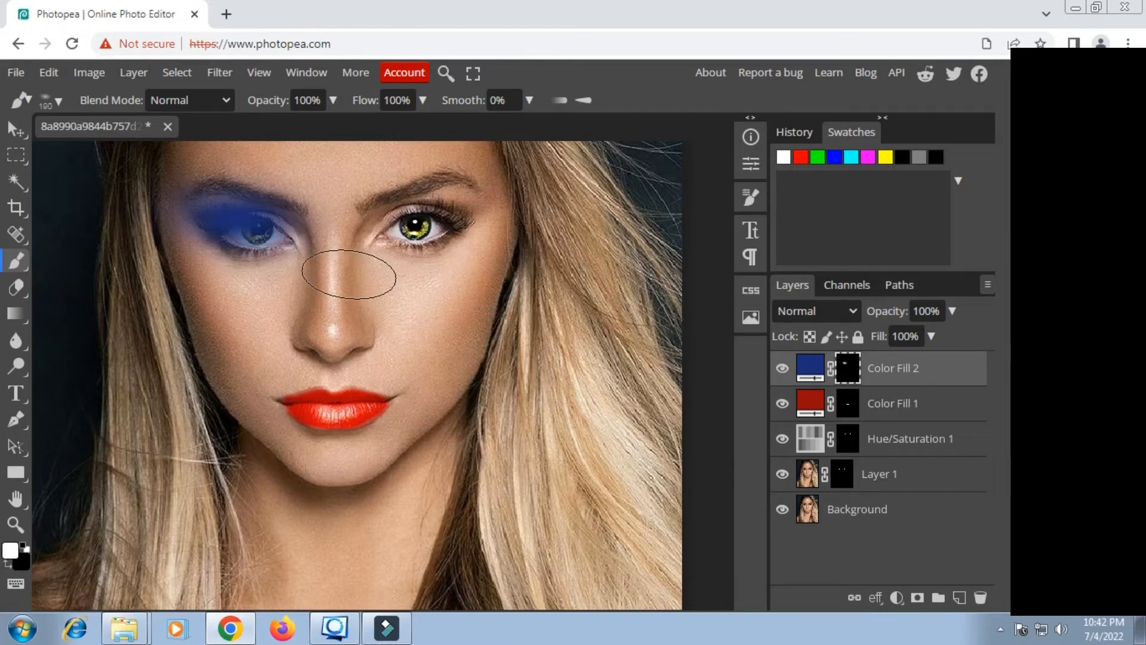
# Step: Tilt the elliptical brush the opposite way and stamp matching blue eyeshadow over the other eye
pyautogui.rightClick(388, 269)
pyautogui.moveTo(471, 311); pyautogui.dragTo(472, 302)
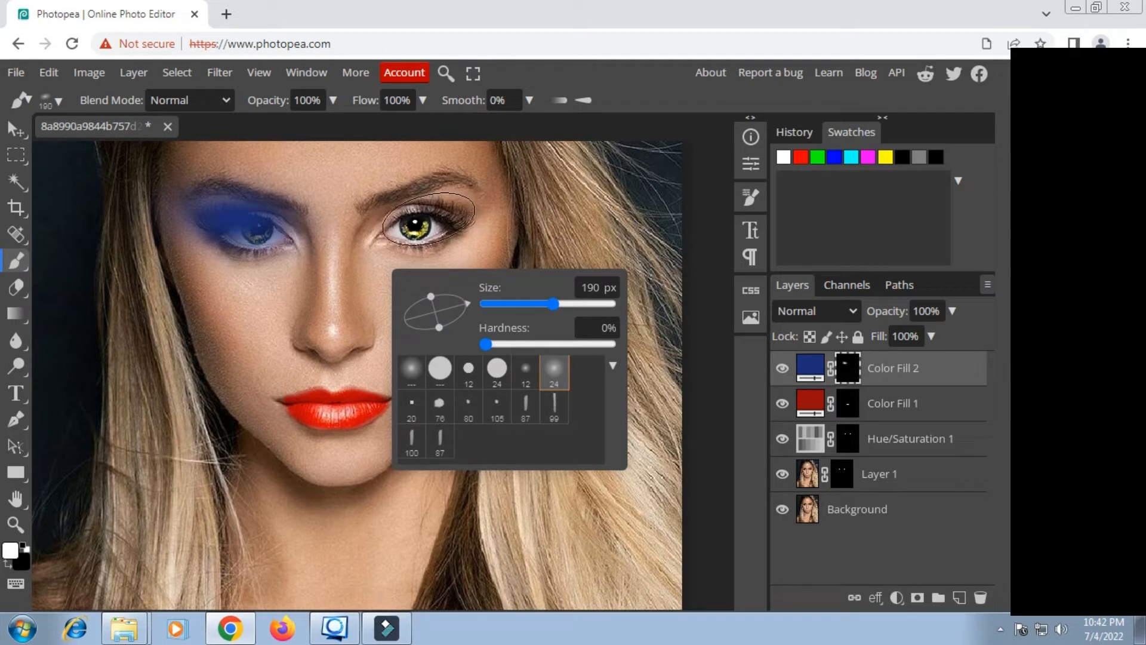
pyautogui.click(428, 219)
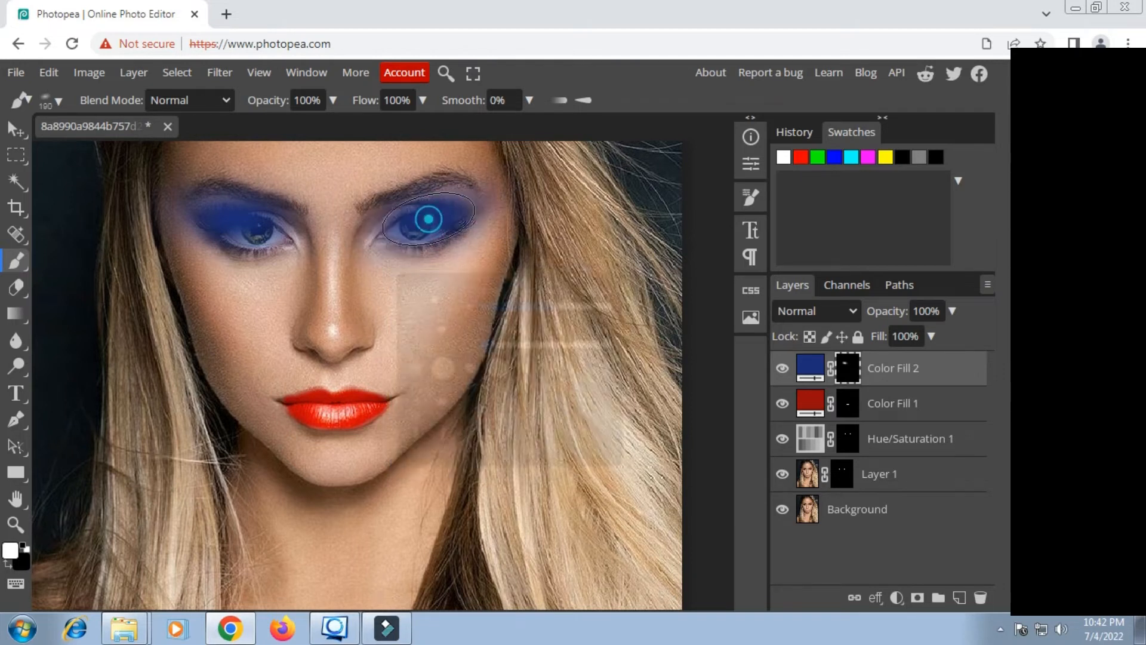
# Step: Set the blue Color Fill layer's blend mode to Soft Light and check the eyeshadow on the face
pyautogui.click(852, 306)
pyautogui.click(820, 255)
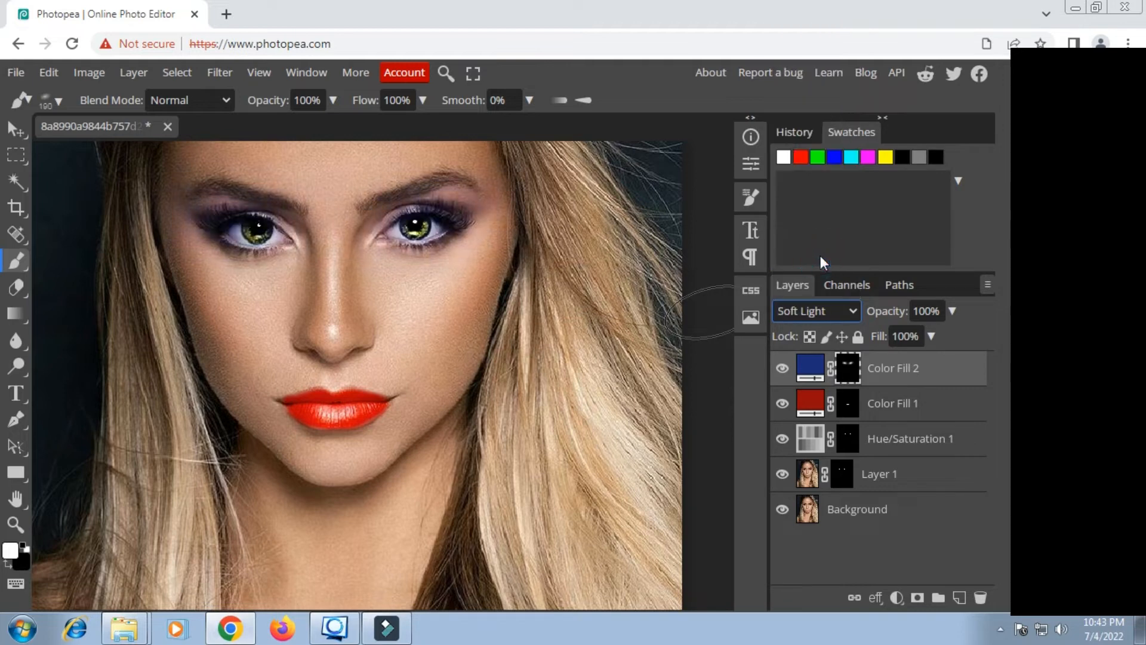
pyautogui.scroll(-2, 344, 270)
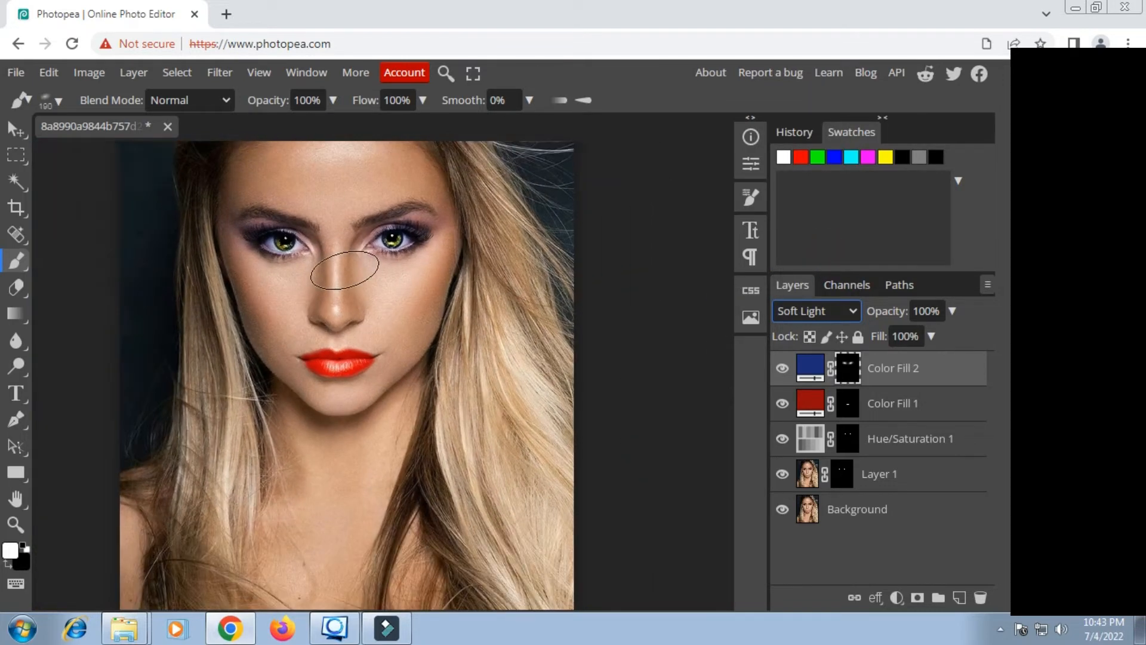
pyautogui.scroll(2, 345, 270)
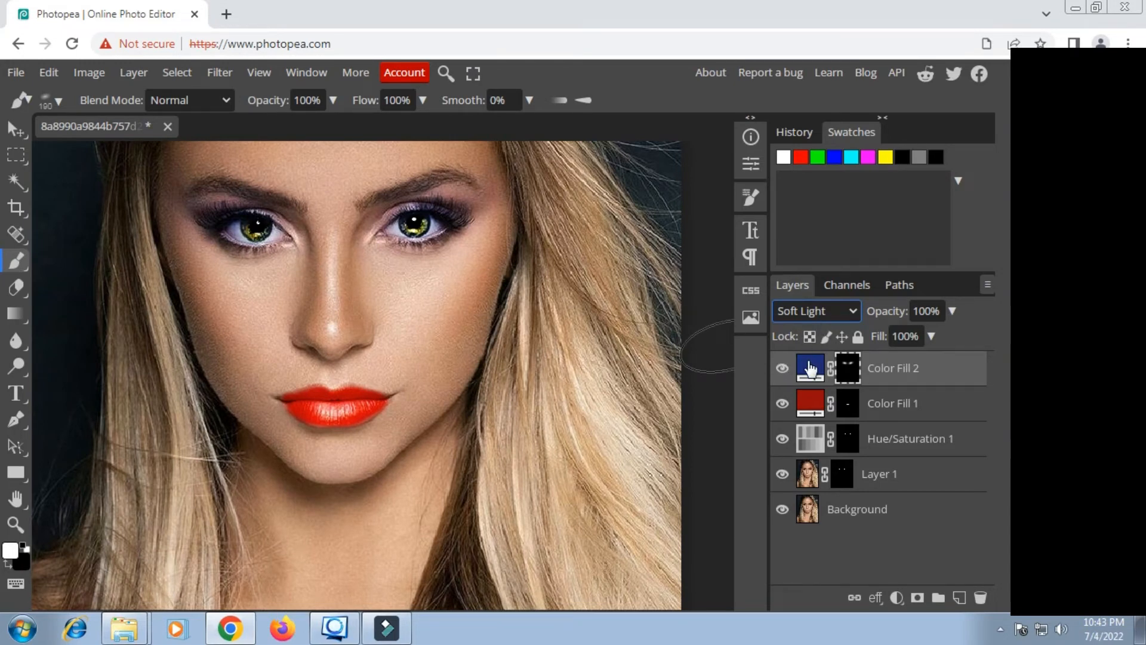
# Step: Brighten the eyeshadow's Color Fill 2 layer to the more saturated blue #1031ba
pyautogui.doubleClick(810, 369)
pyautogui.moveTo(411, 196); pyautogui.dragTo(830, 274)
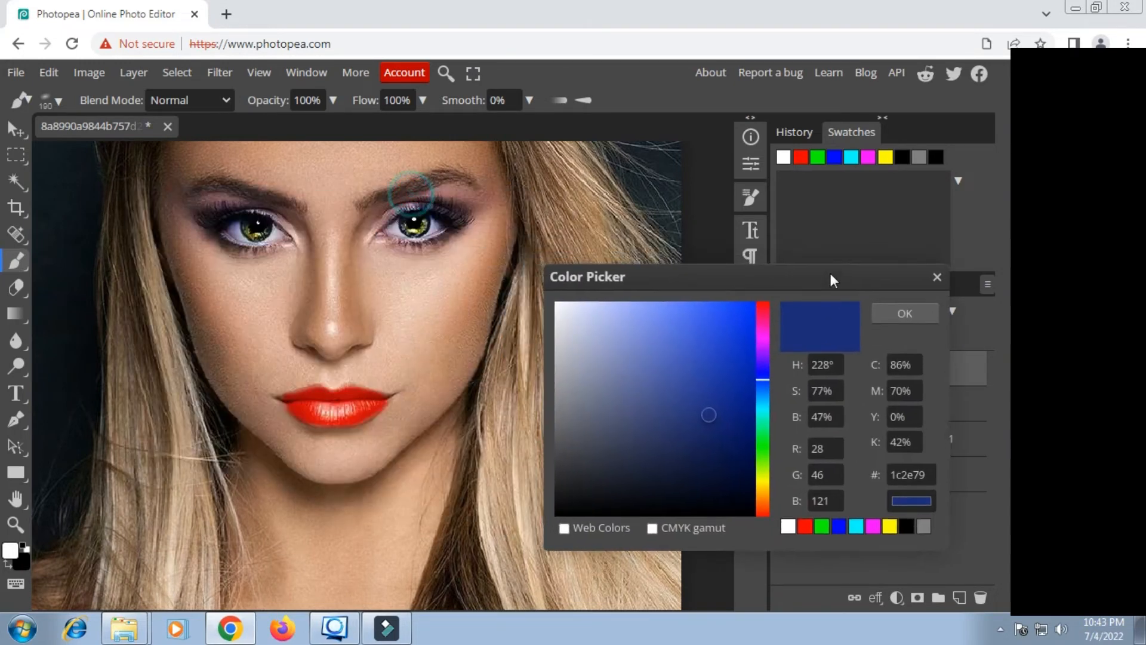
pyautogui.click(746, 383)
pyautogui.click(733, 364)
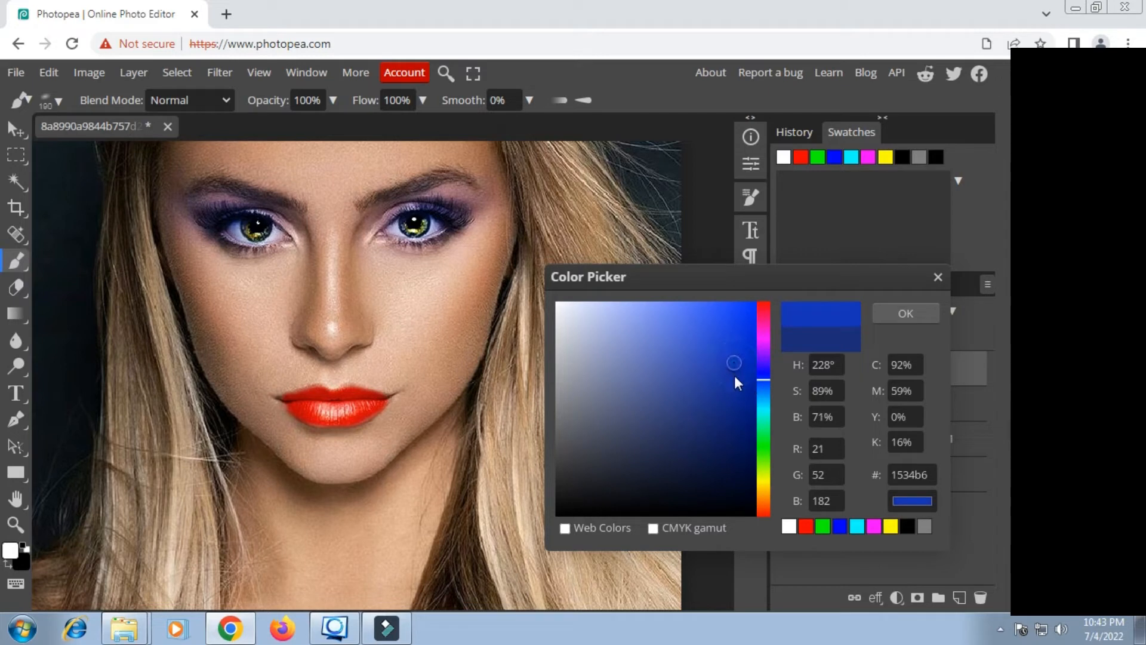
pyautogui.click(715, 396)
pyautogui.click(715, 362)
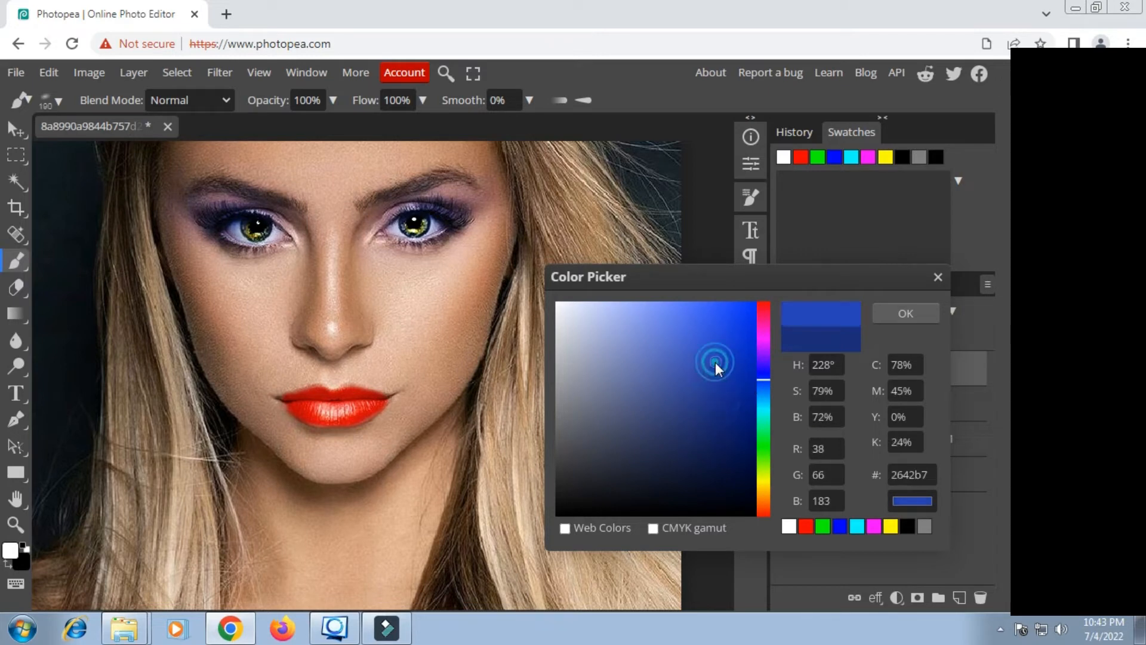
pyautogui.click(739, 359)
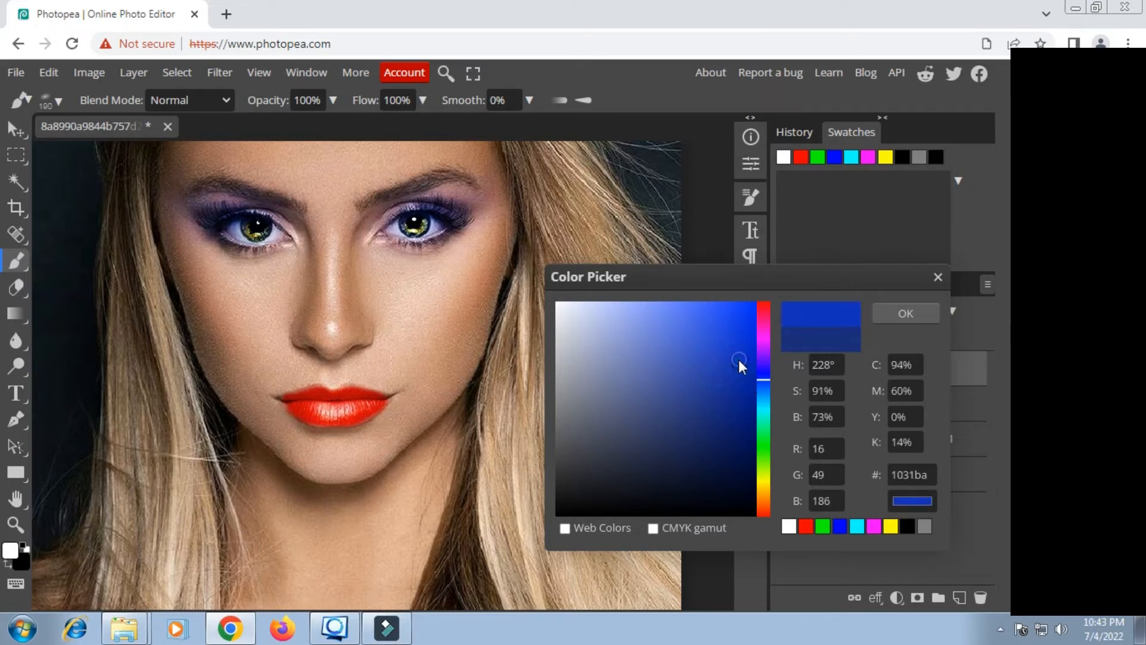
pyautogui.click(903, 314)
# Step: Add a Gradient Map adjustment layer above the eyeshadow fill and place an additional black color stop at 67% of its gradient
pyautogui.scroll(-5, 490, 314)
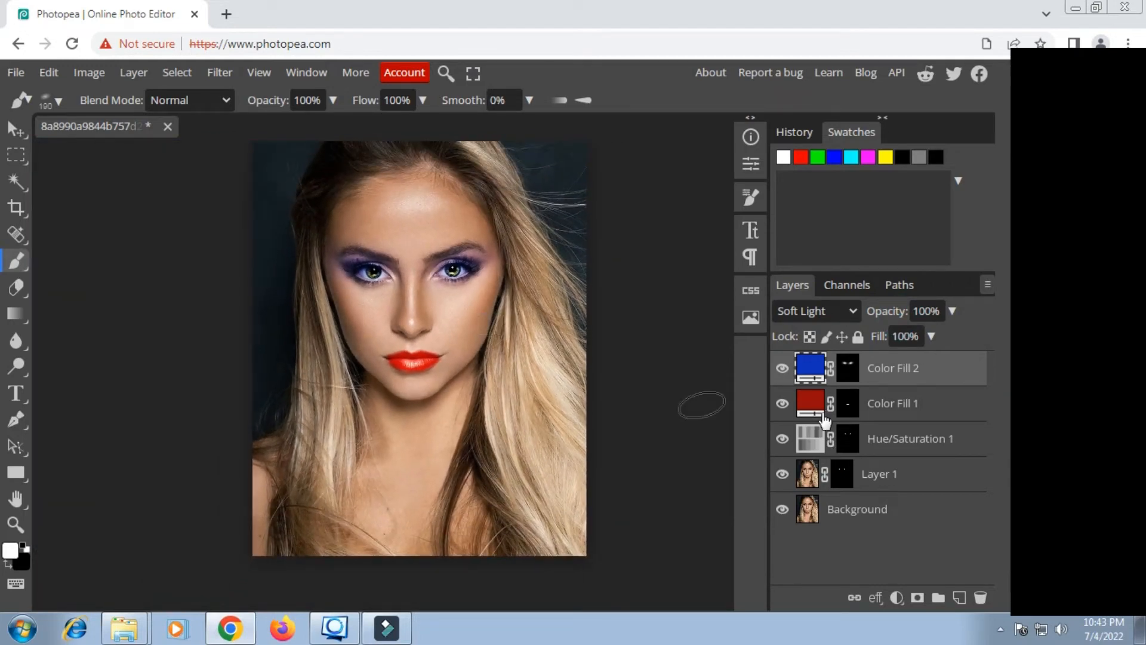
pyautogui.press('space')
pyautogui.moveTo(481, 305); pyautogui.dragTo(414, 295)
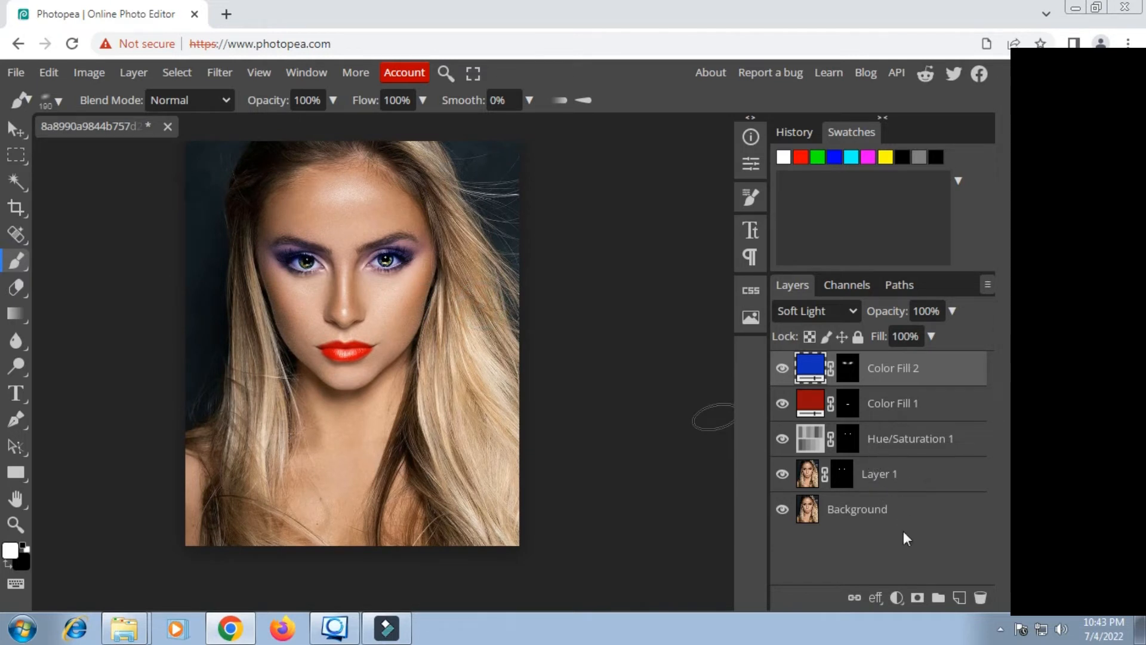
pyautogui.click(897, 598)
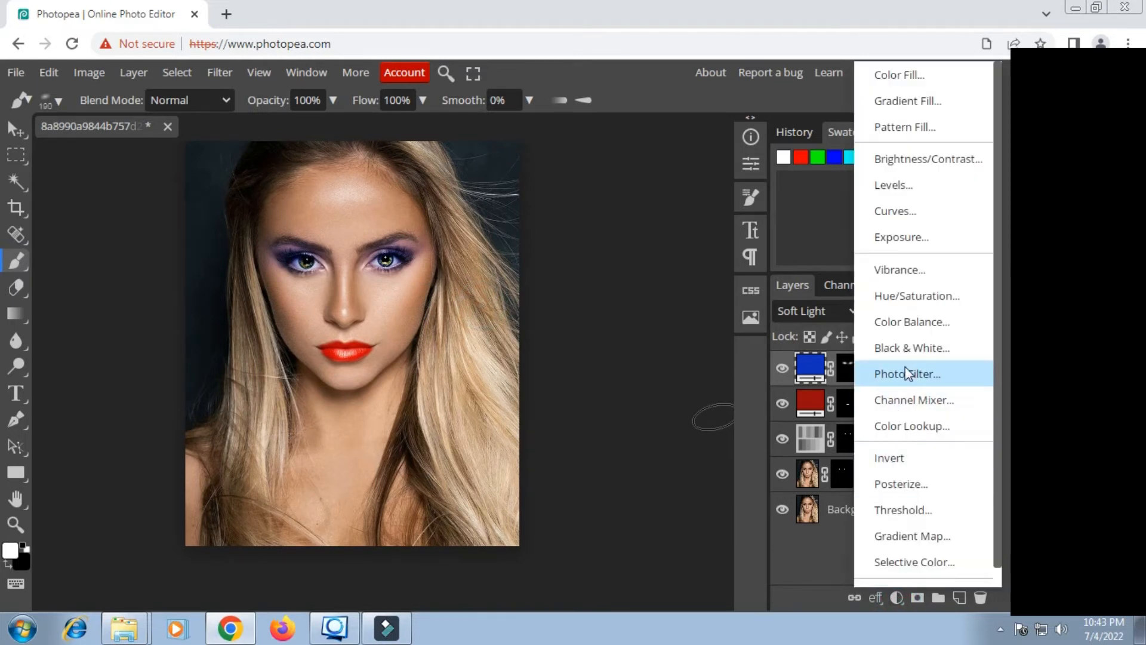
pyautogui.click(904, 536)
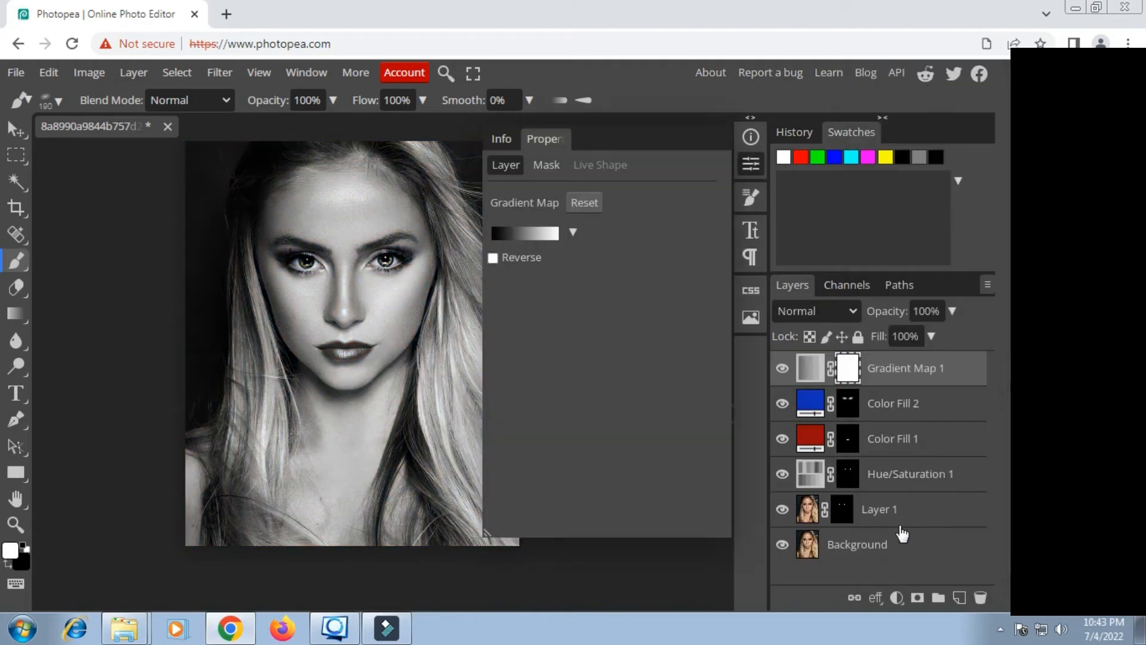
pyautogui.click(540, 234)
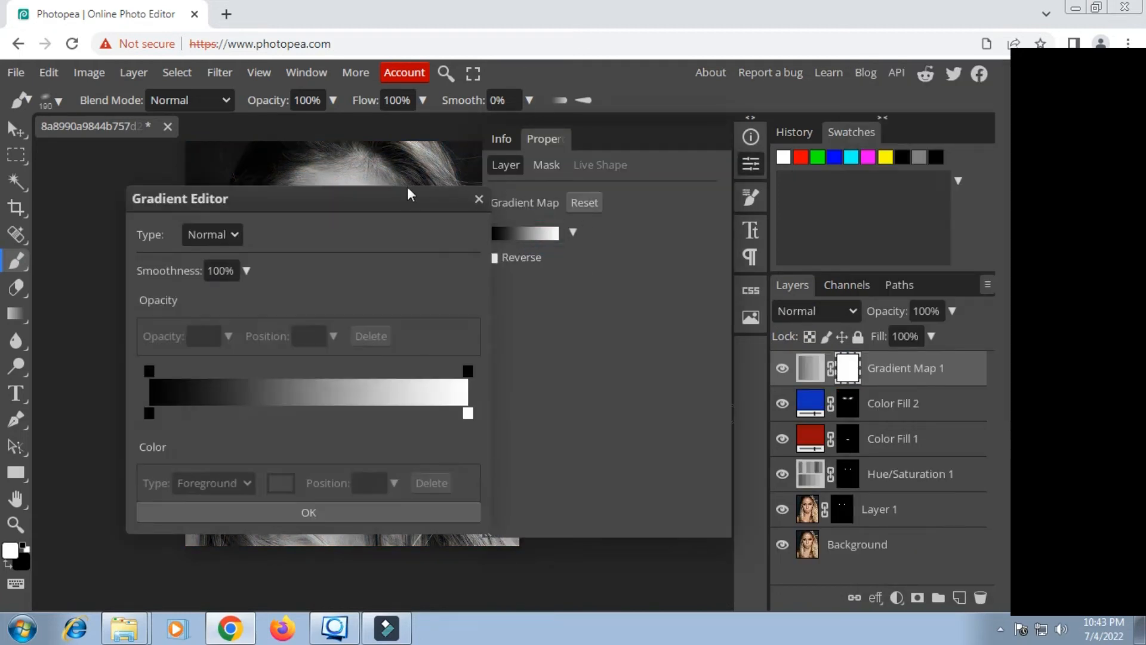
pyautogui.moveTo(408, 193); pyautogui.dragTo(740, 203)
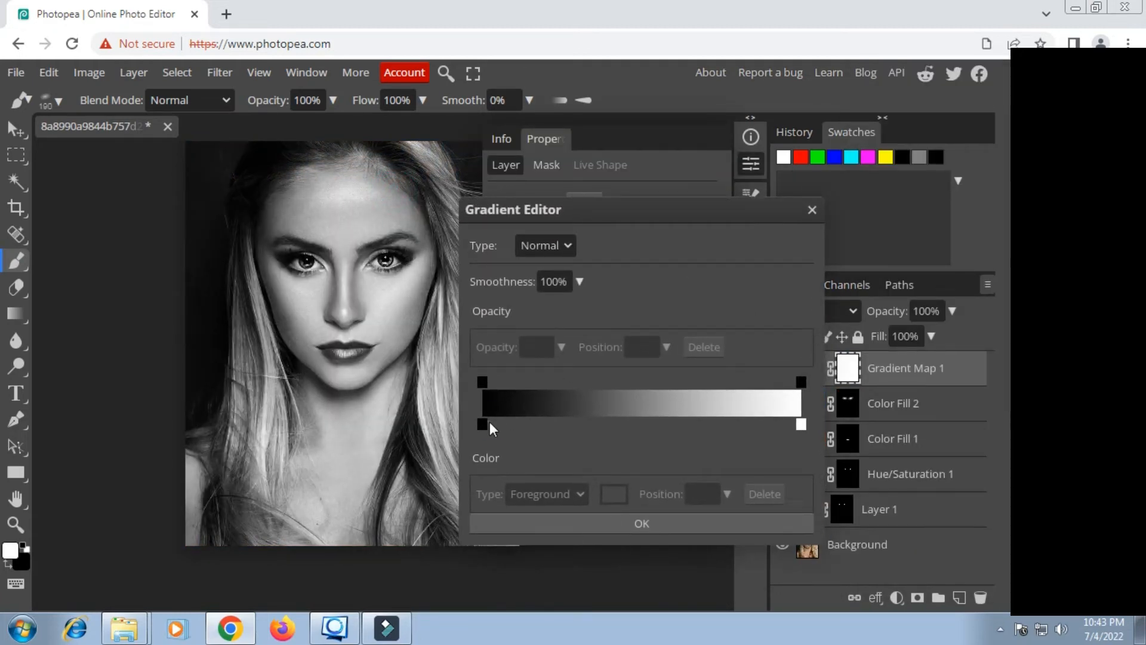
pyautogui.moveTo(489, 423); pyautogui.dragTo(698, 429)
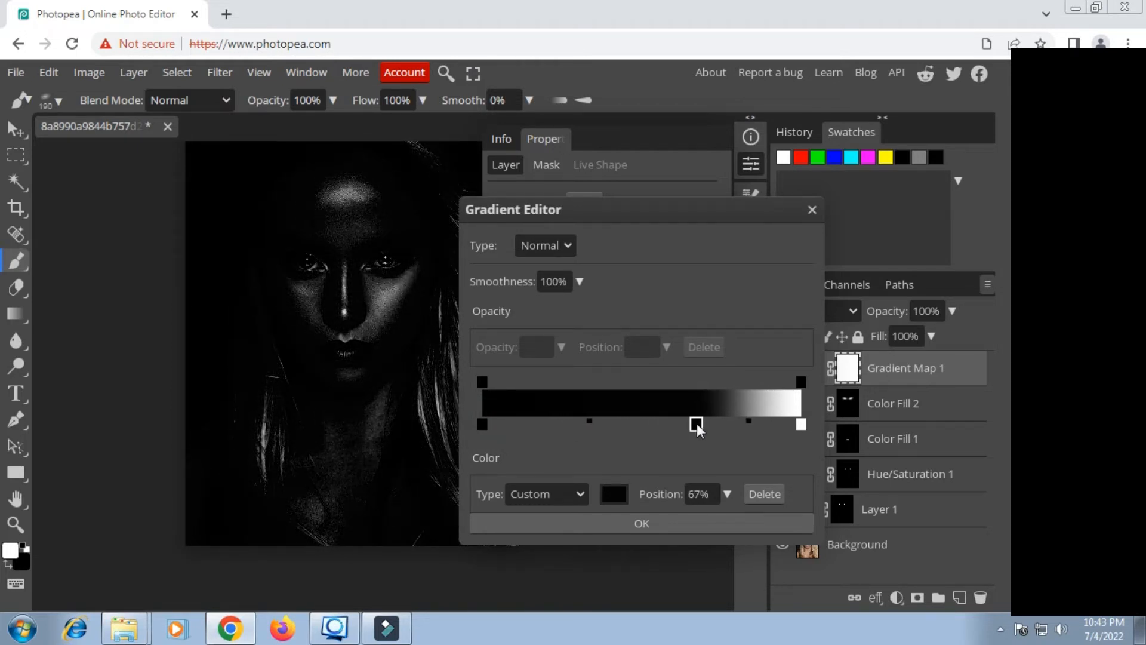
pyautogui.click(634, 525)
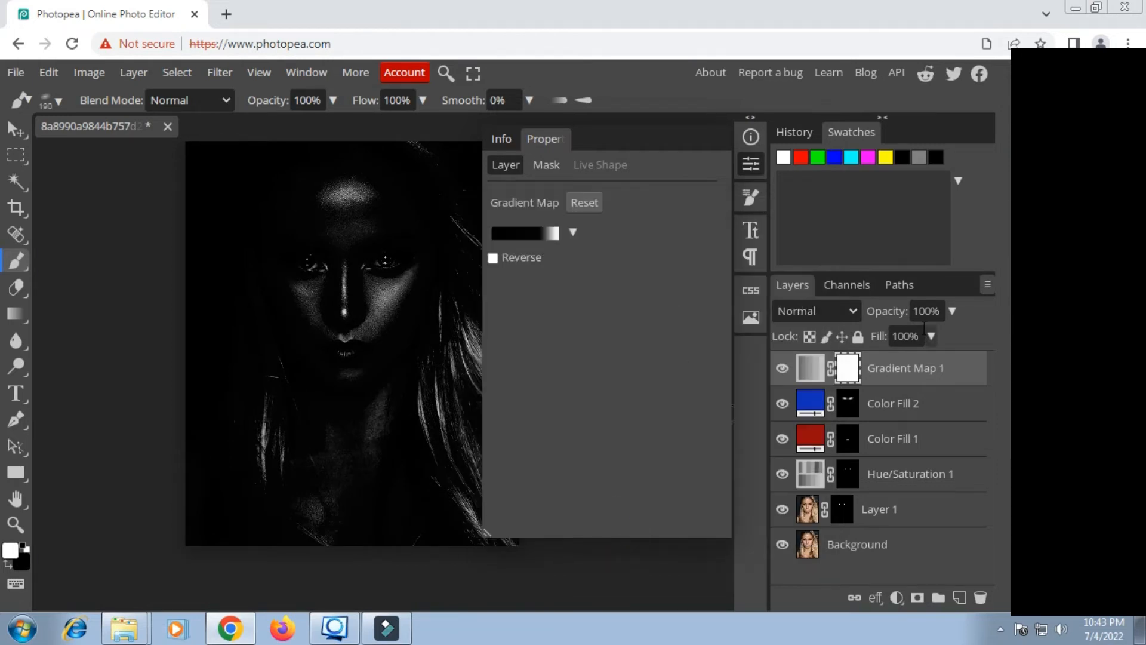
# Step: Set the Gradient Map layer's blend mode to Screen and compare the portrait with the layer hidden and shown
pyautogui.click(853, 311)
pyautogui.click(812, 167)
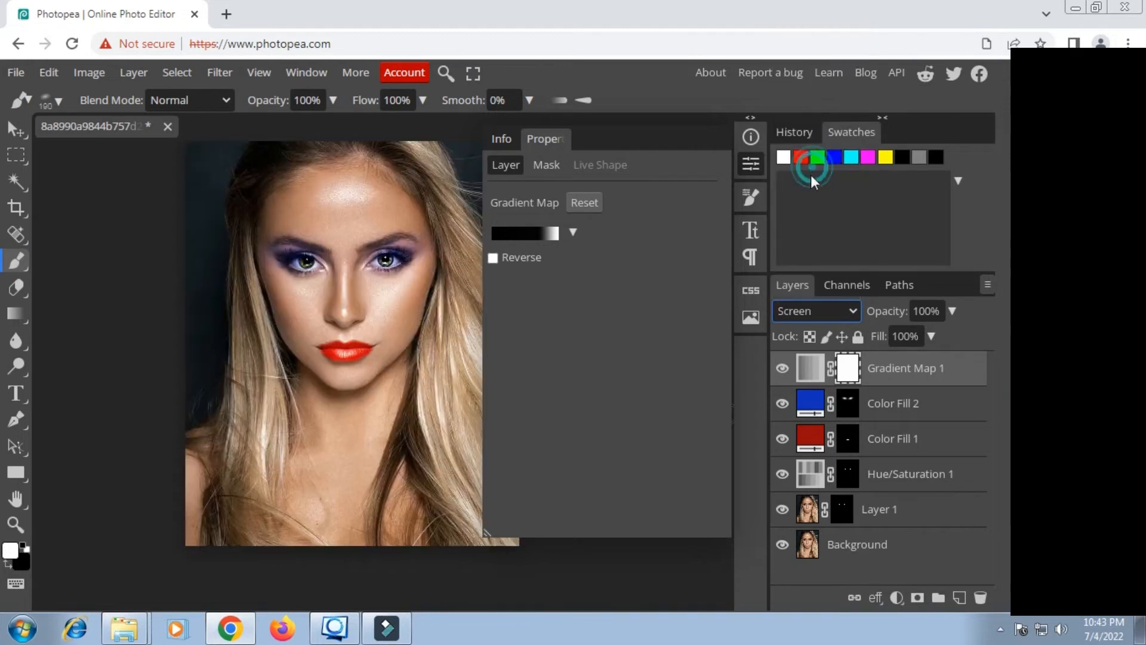
pyautogui.click(783, 369)
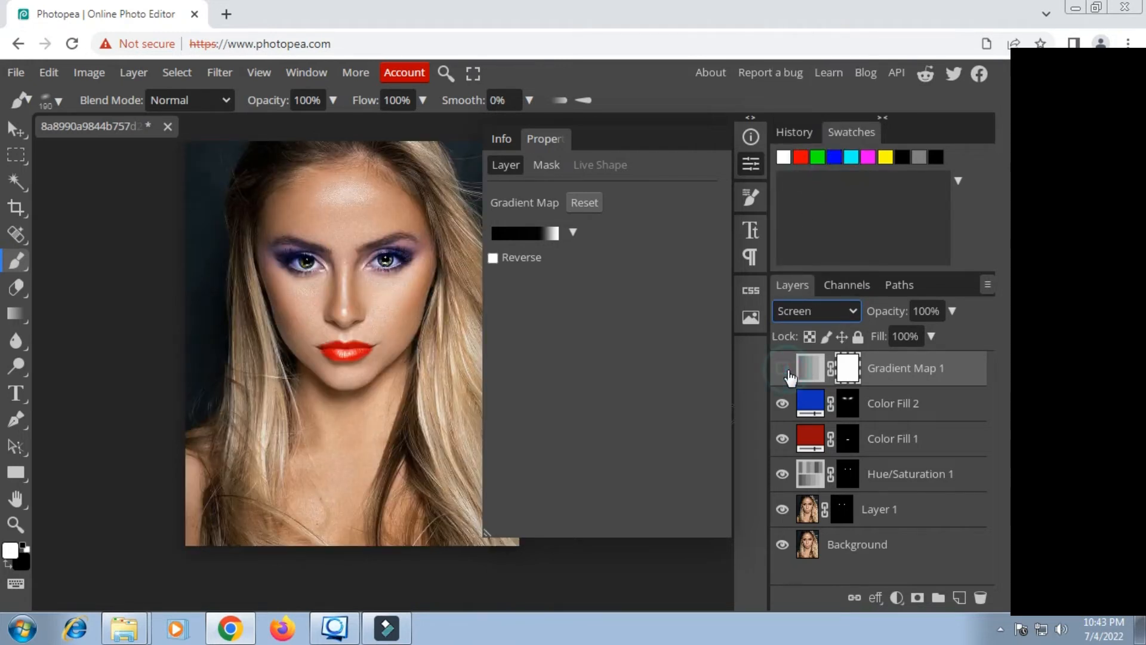
pyautogui.click(785, 370)
pyautogui.click(787, 370)
pyautogui.click(787, 370)
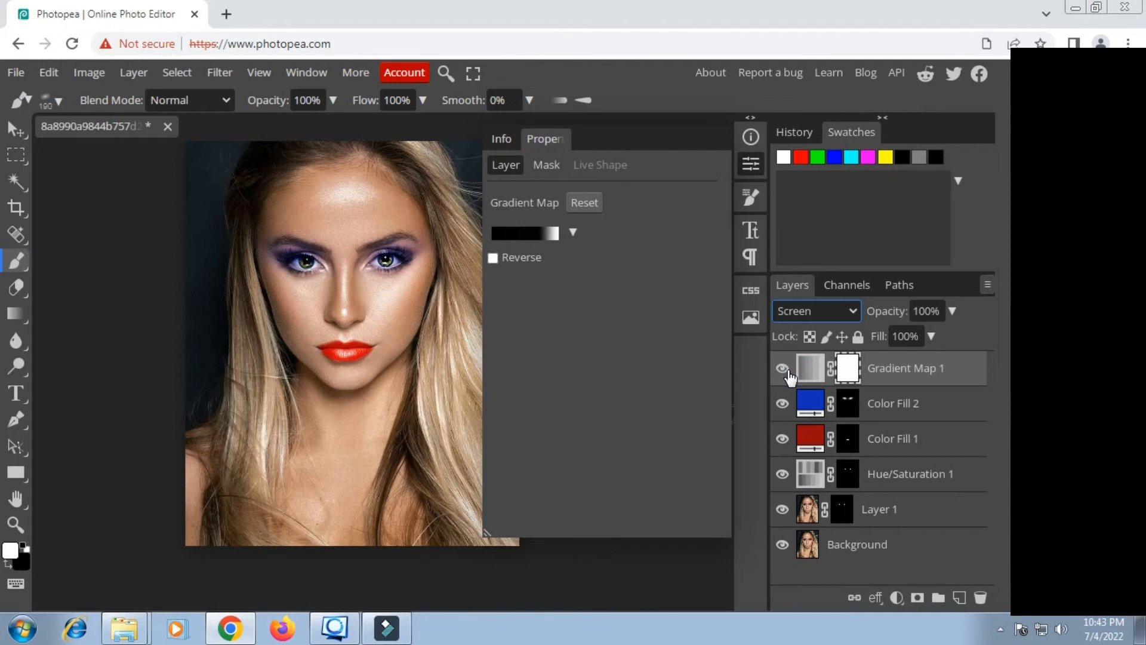
pyautogui.click(788, 371)
pyautogui.click(787, 371)
# Step: Change the lipstick's Color Fill 1 layer to the deep red #5a040e
pyautogui.click(810, 438)
pyautogui.doubleClick(810, 439)
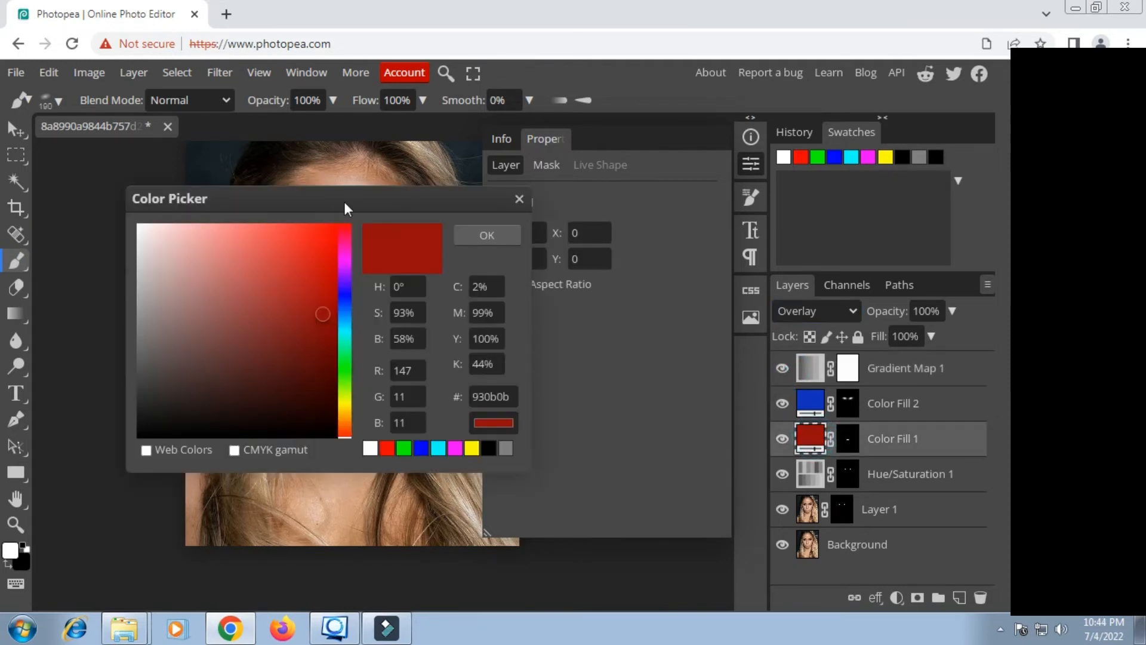
pyautogui.moveTo(344, 202); pyautogui.dragTo(603, 210)
pyautogui.click(582, 342)
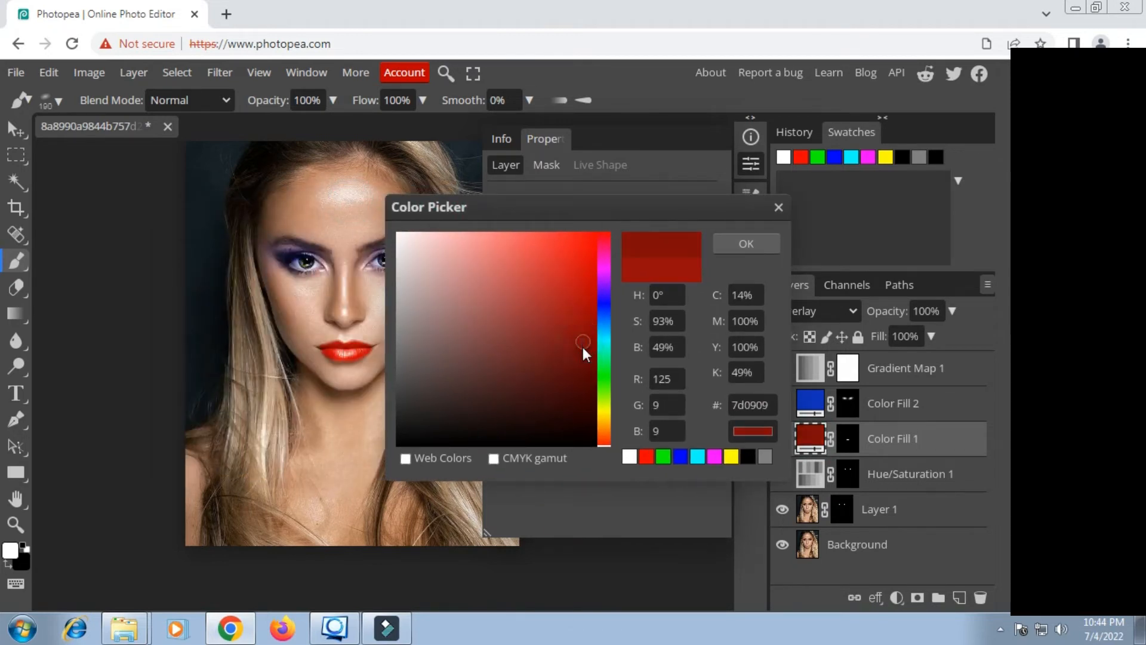
pyautogui.click(583, 355)
pyautogui.click(608, 441)
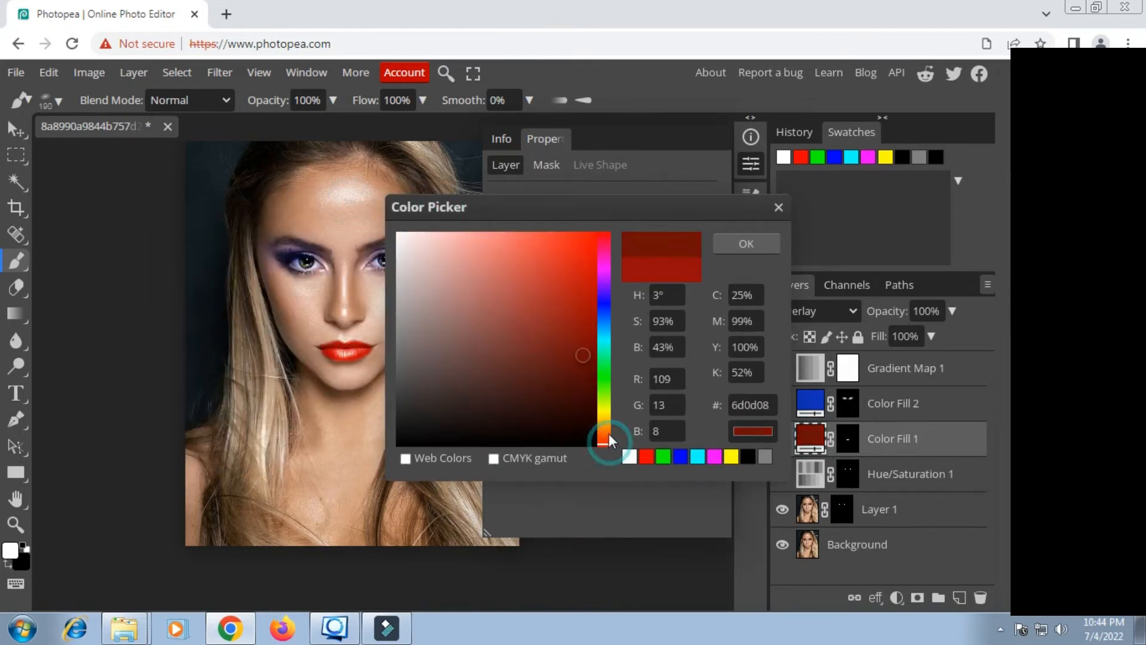
pyautogui.click(607, 231)
pyautogui.click(606, 236)
pyautogui.click(571, 317)
pyautogui.moveTo(575, 337); pyautogui.dragTo(589, 372)
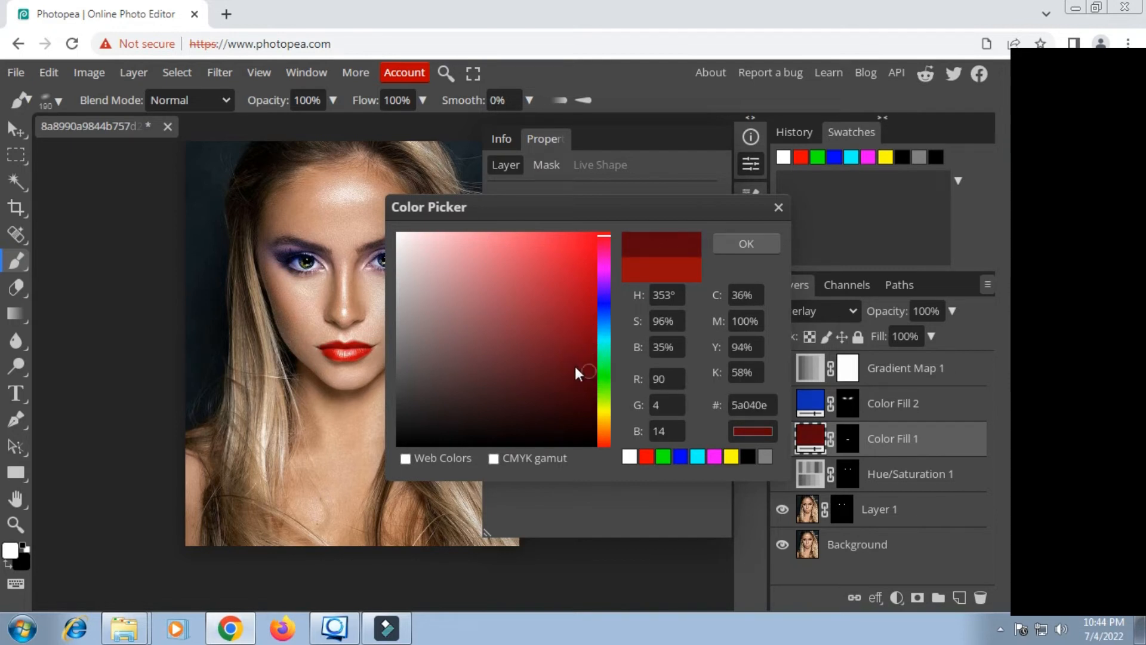
pyautogui.click(729, 251)
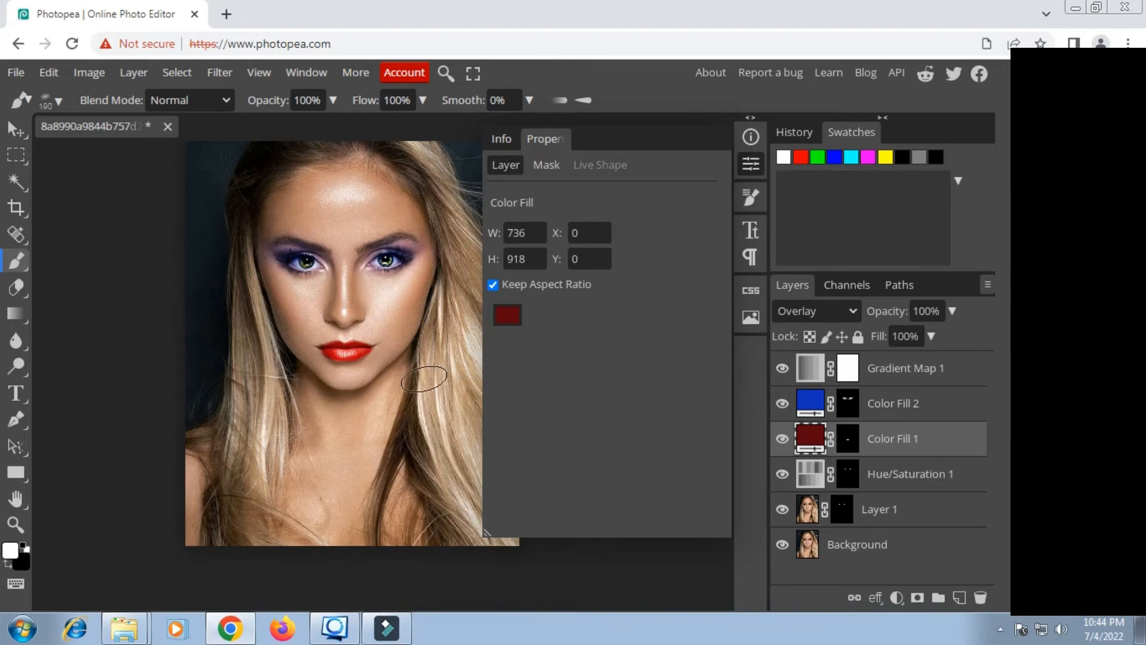
# Step: Recheck the Gradient Map layer's effect, then add a new layer above it filled with Gray at 100% opacity
pyautogui.click(888, 373)
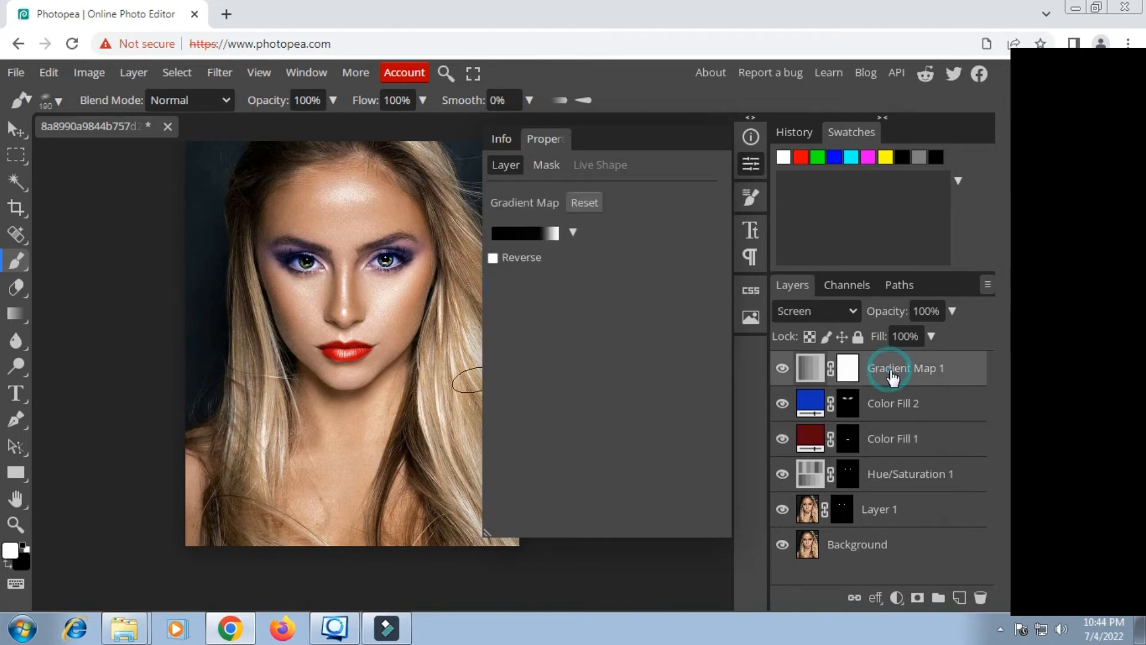
pyautogui.click(782, 368)
pyautogui.click(781, 369)
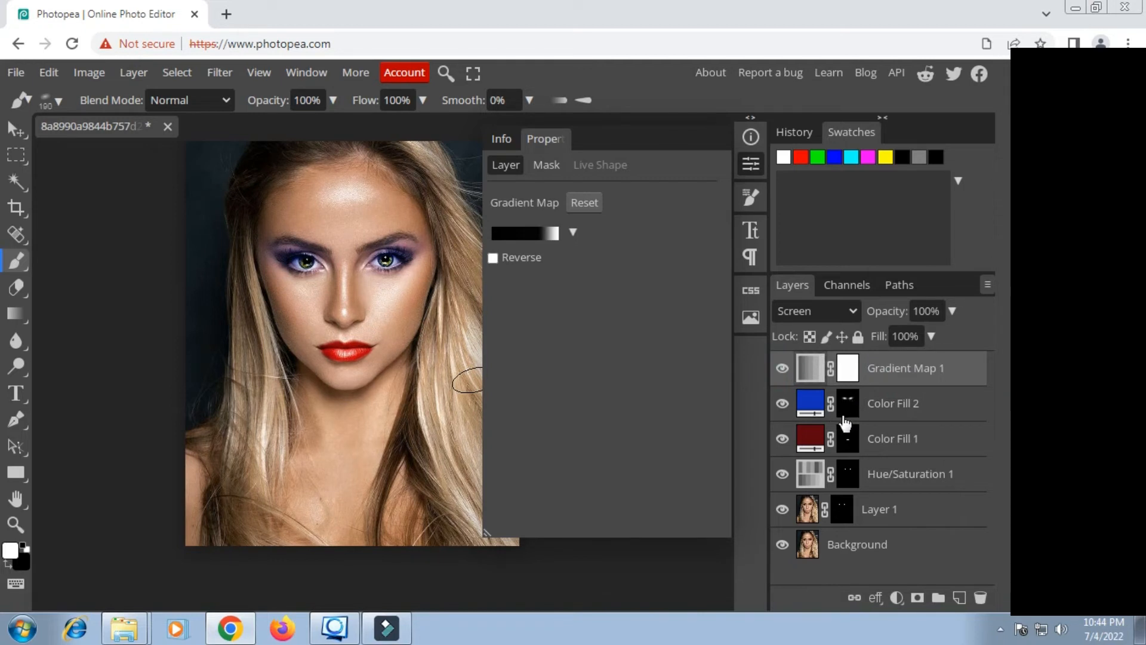
pyautogui.click(959, 598)
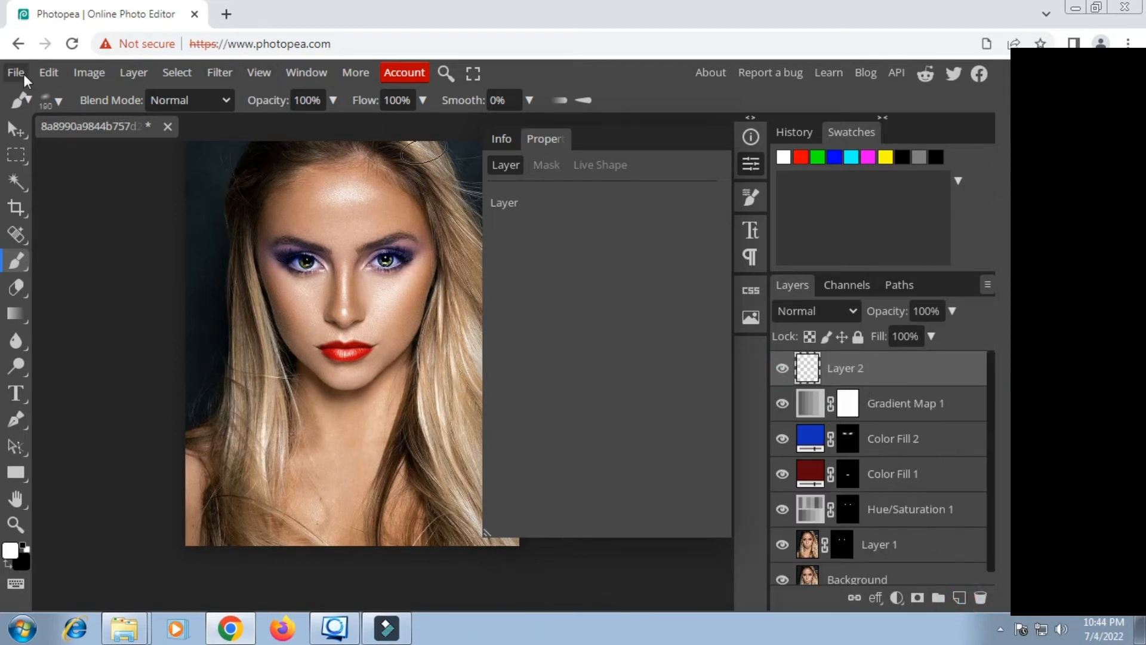
pyautogui.click(48, 74)
pyautogui.click(95, 349)
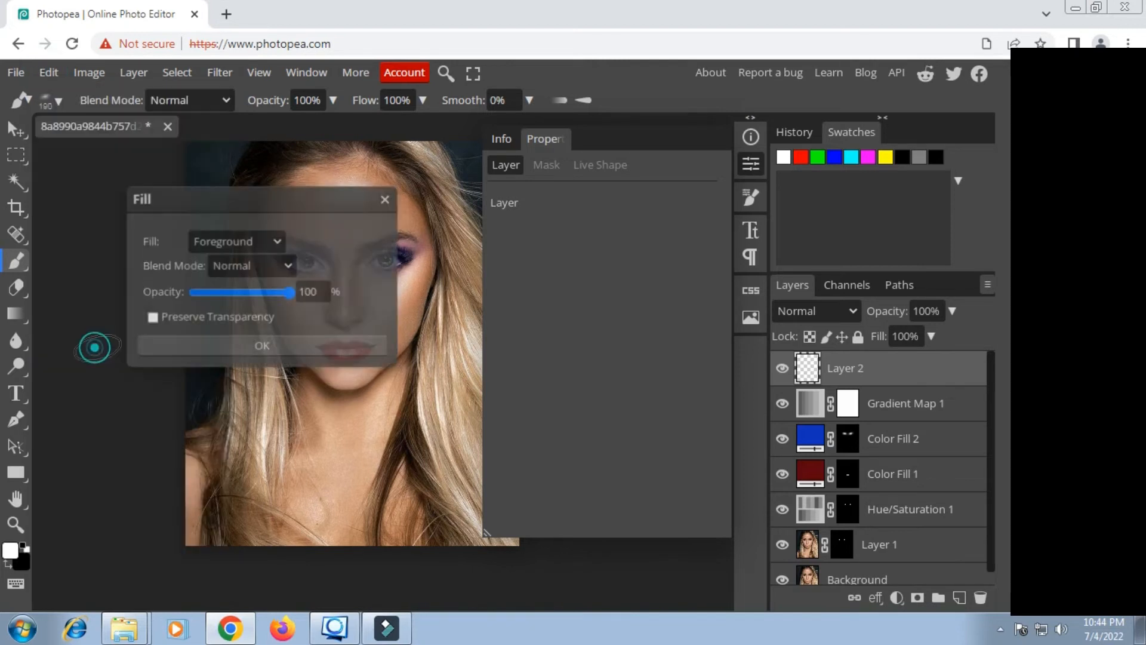
pyautogui.click(273, 242)
pyautogui.click(213, 336)
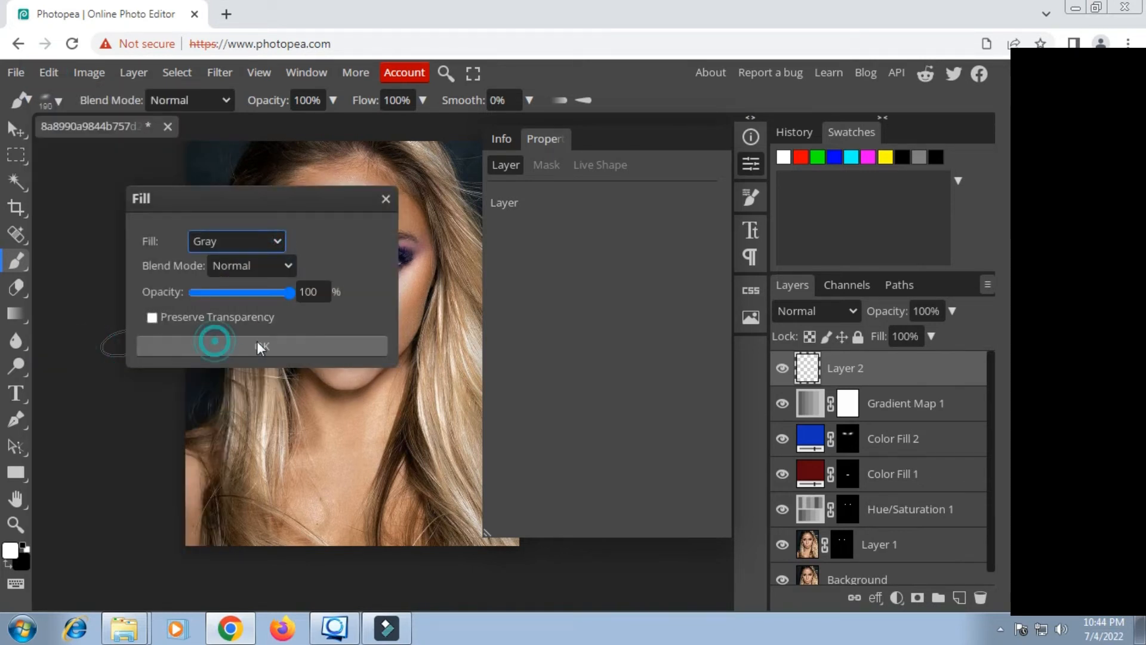
pyautogui.click(285, 345)
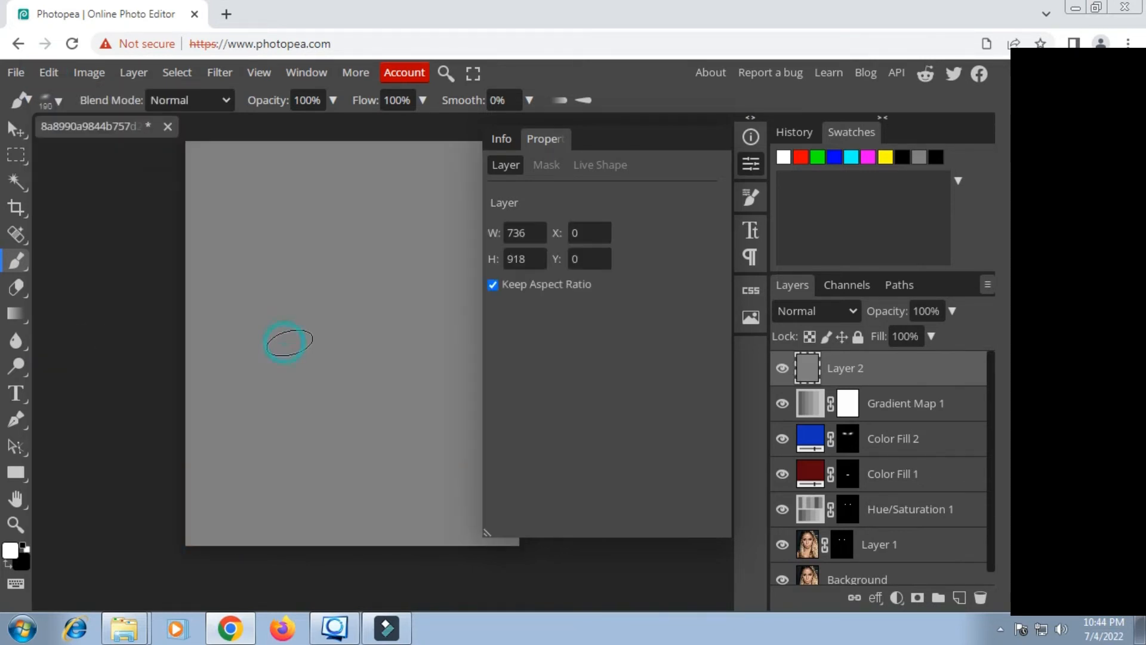
# Step: Set the gray layer's blend mode to Overlay
pyautogui.click(755, 167)
pyautogui.click(842, 311)
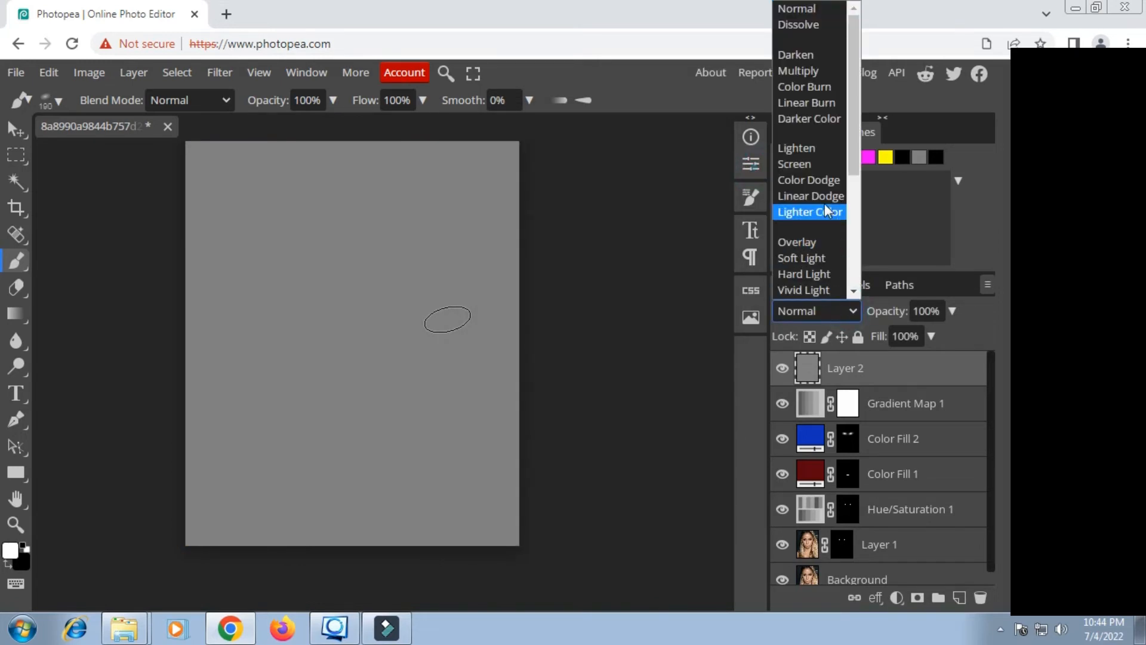
pyautogui.click(800, 242)
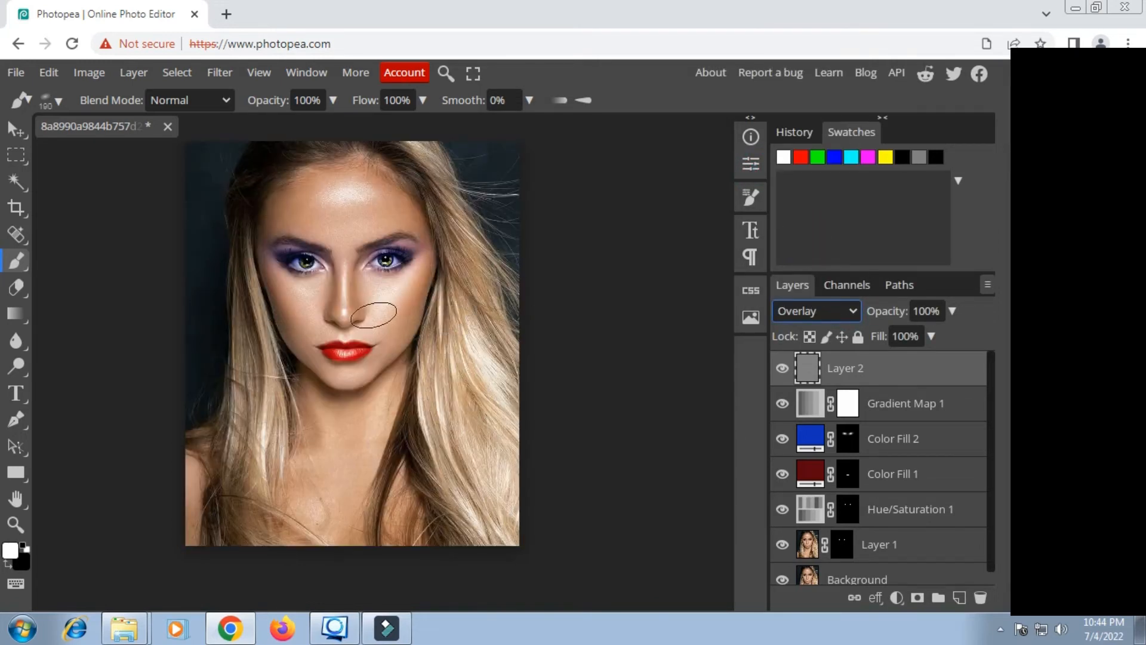
# Step: Darken both eyebrows on the gray Overlay layer using the Burn tool with Midtones range and 16% exposure
pyautogui.click(22, 364)
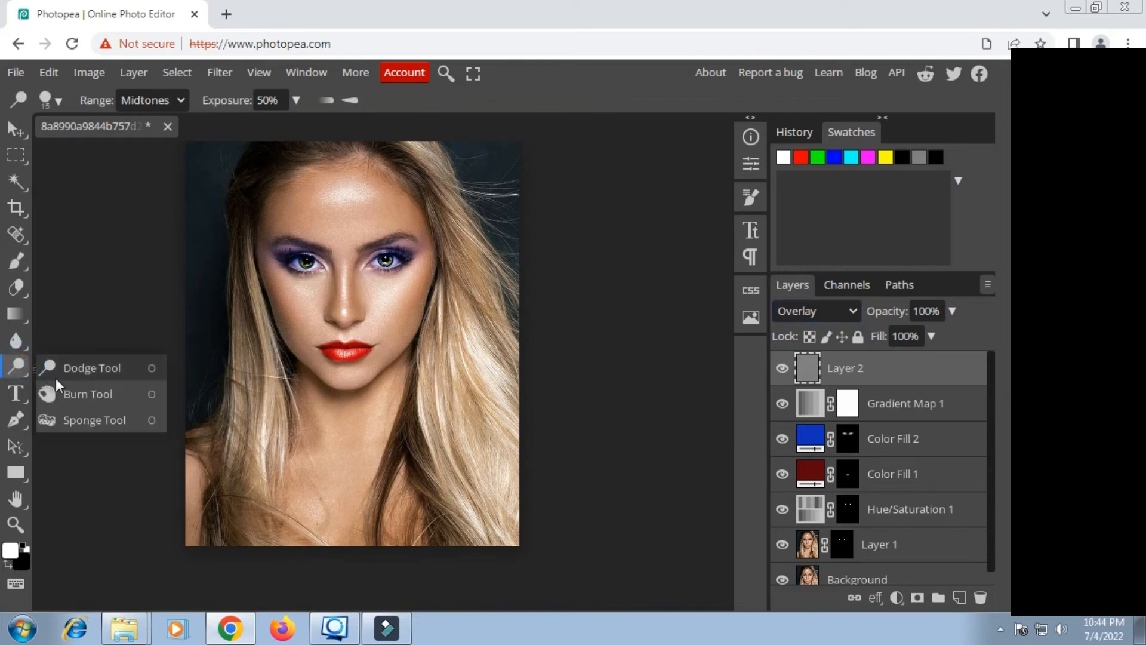
pyautogui.click(56, 393)
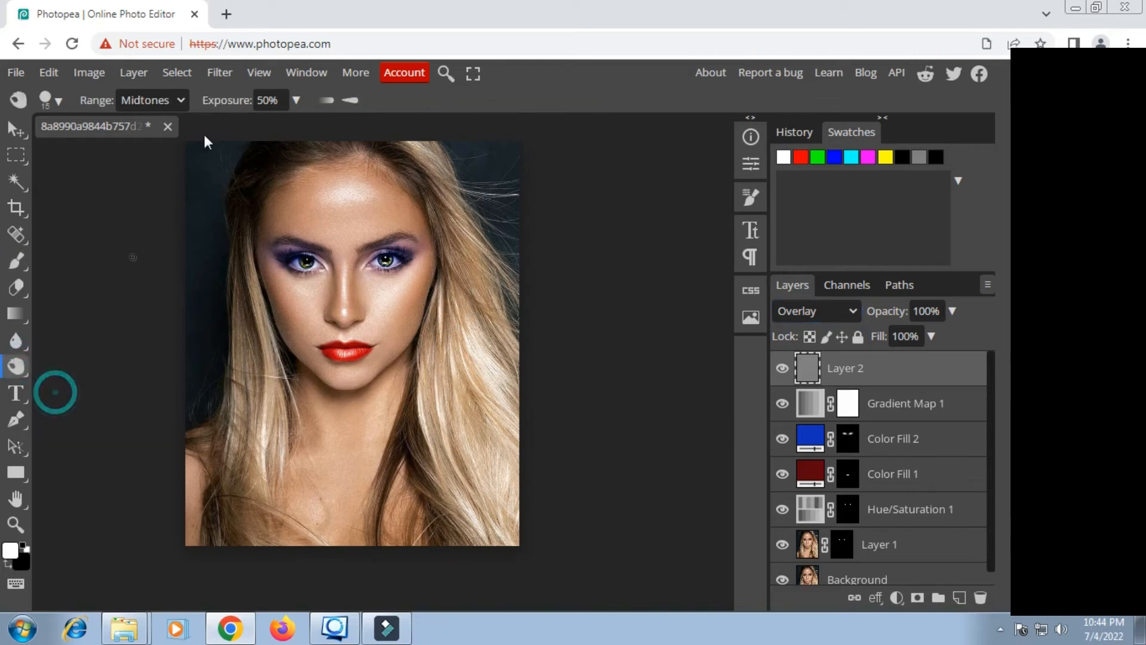
pyautogui.click(295, 100)
pyautogui.moveTo(219, 121); pyautogui.dragTo(222, 124)
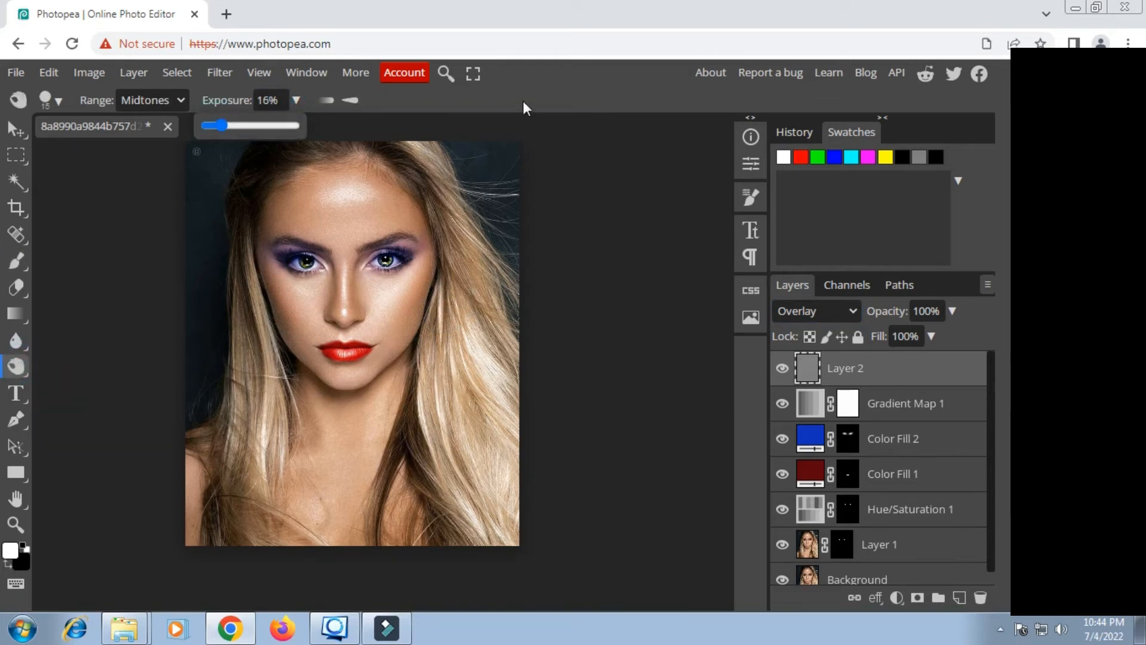
pyautogui.click(538, 76)
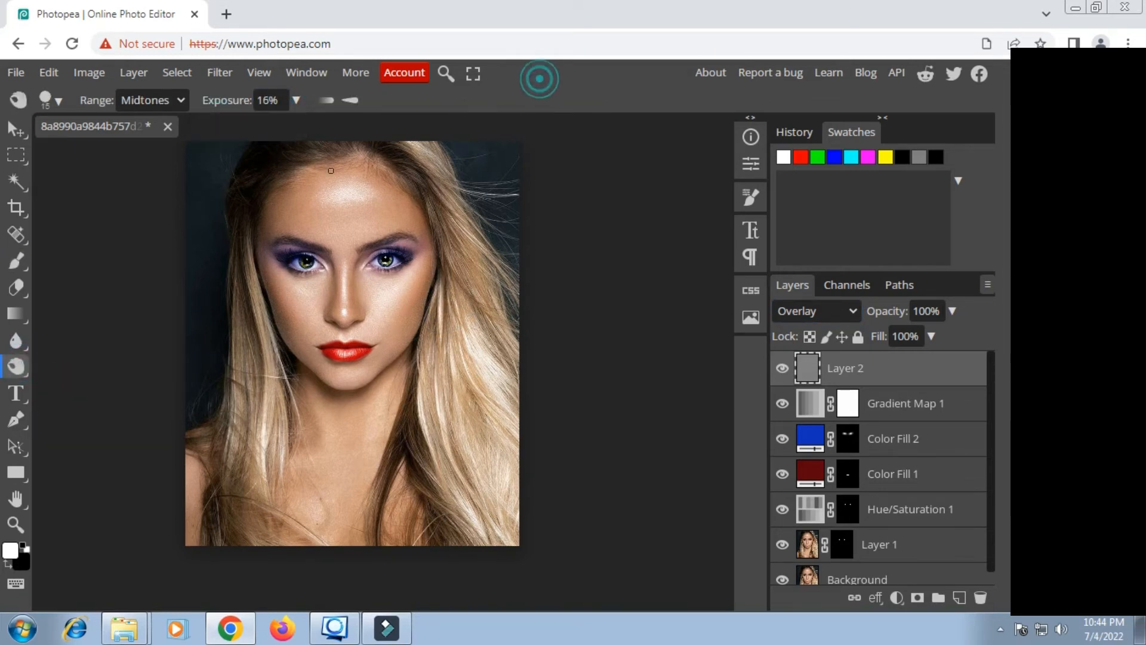
pyautogui.click(16, 525)
pyautogui.click(348, 285)
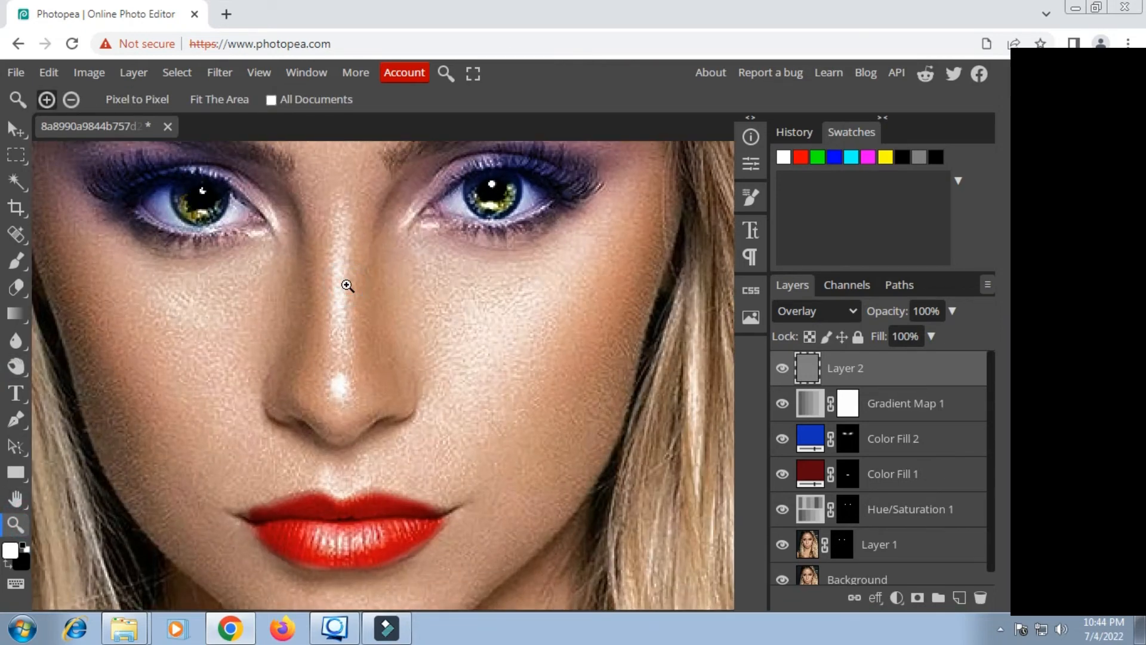
pyautogui.click(348, 285)
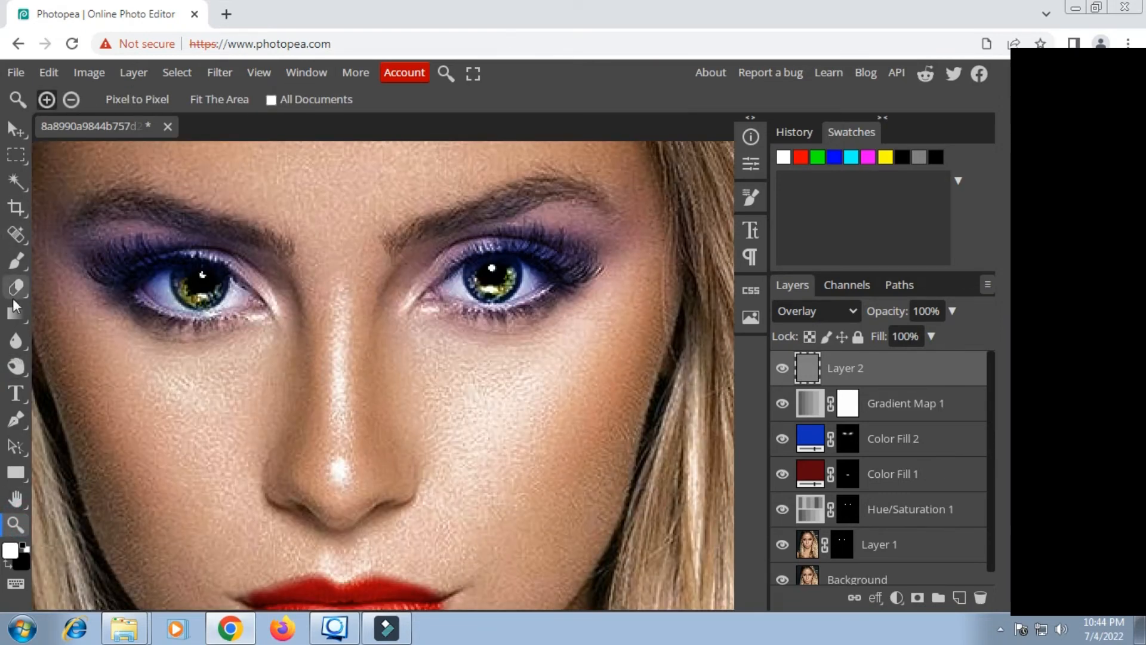
pyautogui.click(17, 367)
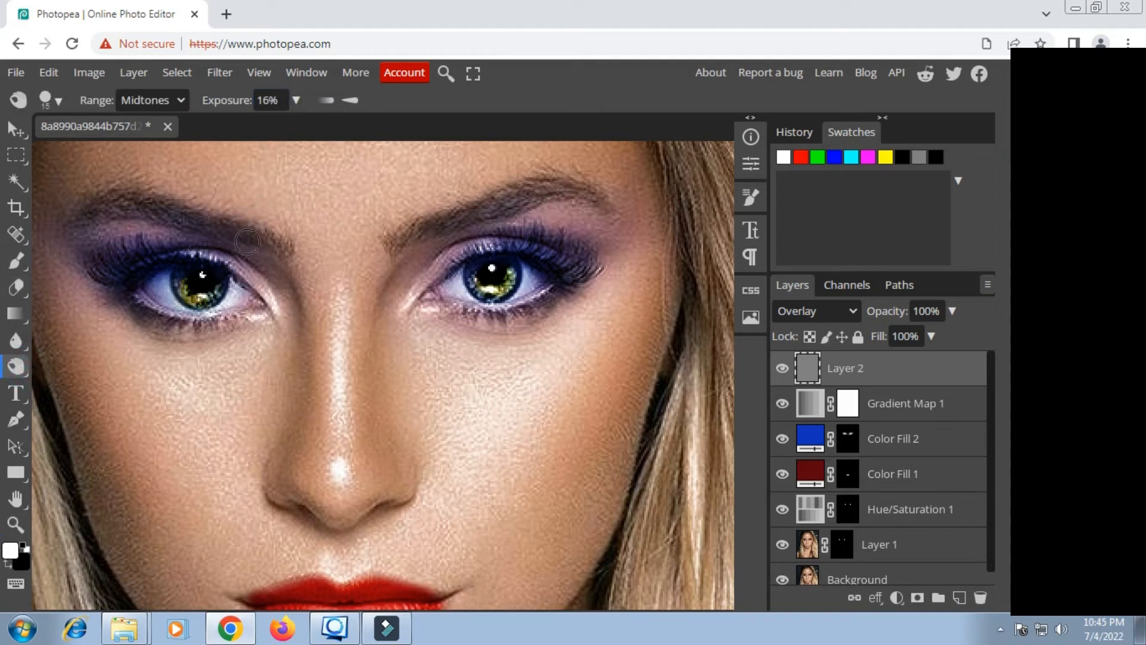
pyautogui.moveTo(259, 239)
pyautogui.mouseDown()
pyautogui.moveTo(172, 212)
pyautogui.moveTo(86, 216)
pyautogui.mouseUp()
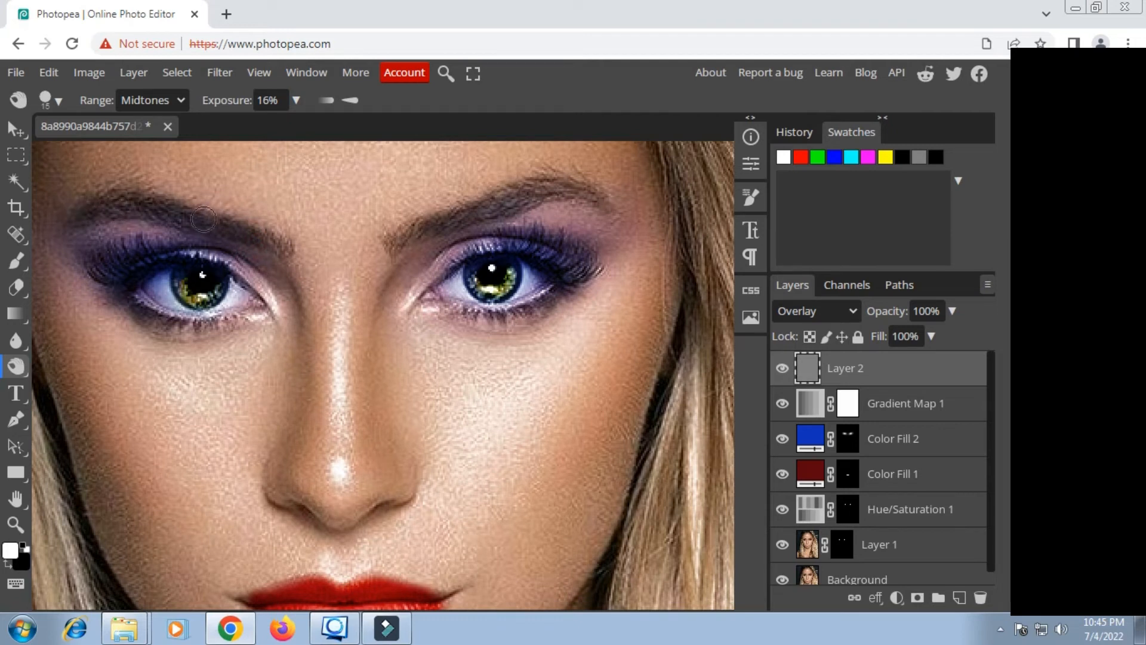
pyautogui.moveTo(590, 188)
pyautogui.mouseDown()
pyautogui.moveTo(552, 185)
pyautogui.moveTo(422, 227)
pyautogui.moveTo(487, 195)
pyautogui.moveTo(567, 181)
pyautogui.mouseUp()
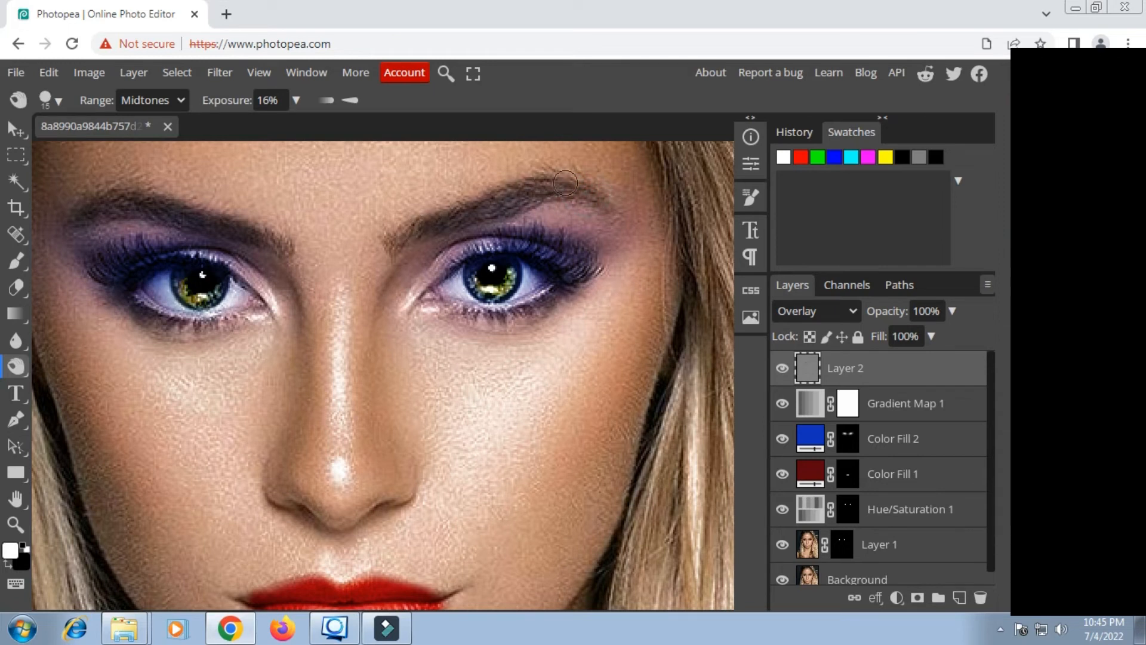
# Step: Burn the irises and lower lash lines of both eyes to deepen their contrast
pyautogui.click(566, 270)
pyautogui.moveTo(565, 270)
pyautogui.mouseDown()
pyautogui.moveTo(518, 249)
pyautogui.moveTo(453, 272)
pyautogui.moveTo(504, 248)
pyautogui.moveTo(567, 248)
pyautogui.moveTo(560, 287)
pyautogui.moveTo(506, 307)
pyautogui.mouseUp()
pyautogui.moveTo(229, 277)
pyautogui.mouseDown()
pyautogui.moveTo(254, 277)
pyautogui.moveTo(202, 255)
pyautogui.moveTo(165, 259)
pyautogui.moveTo(124, 288)
pyautogui.moveTo(177, 263)
pyautogui.moveTo(219, 281)
pyautogui.mouseUp()
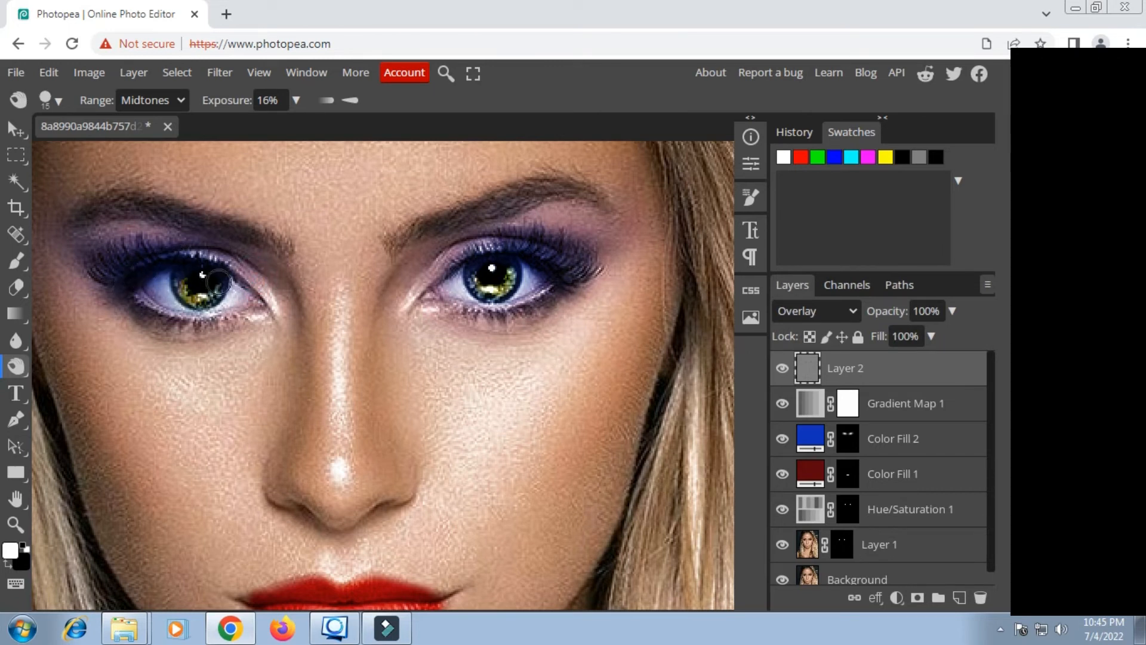
pyautogui.moveTo(145, 286)
pyautogui.mouseDown()
pyautogui.moveTo(138, 295)
pyautogui.moveTo(192, 323)
pyautogui.moveTo(236, 309)
pyautogui.mouseUp()
# Step: Burn along the lips to deepen the shading of the red lipstick, and check the whole portrait
pyautogui.scroll(-3, 236, 309)
pyautogui.moveTo(361, 403)
pyautogui.mouseDown()
pyautogui.moveTo(315, 429)
pyautogui.moveTo(276, 434)
pyautogui.moveTo(373, 450)
pyautogui.moveTo(439, 441)
pyautogui.mouseUp()
pyautogui.scroll(-6, 439, 441)
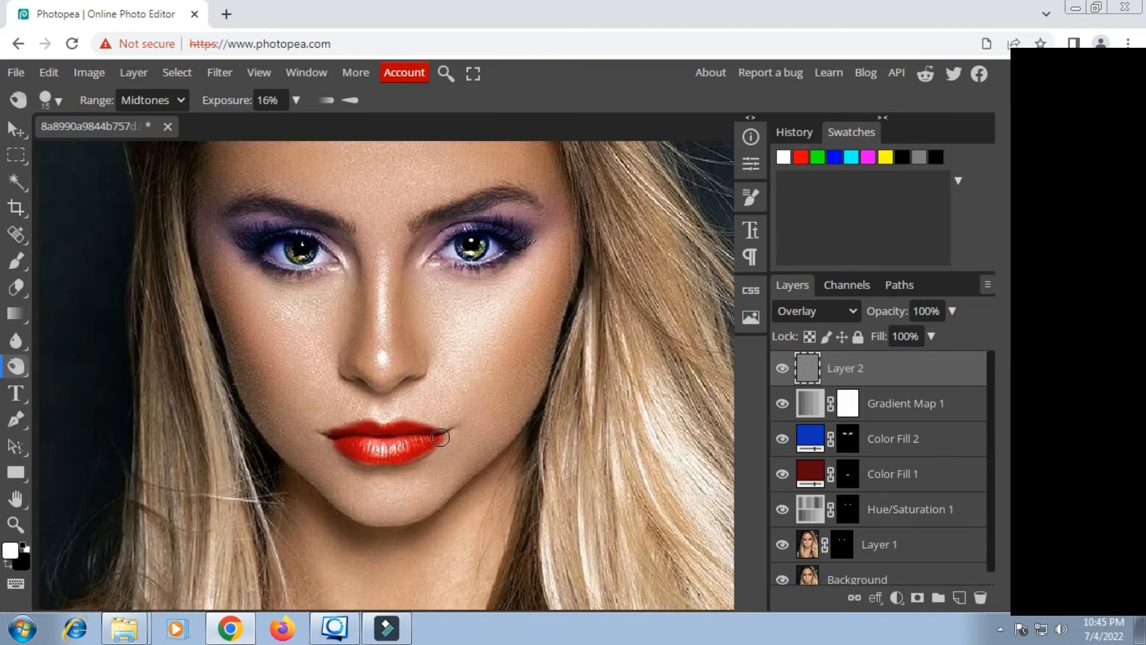
pyautogui.scroll(-1, 440, 437)
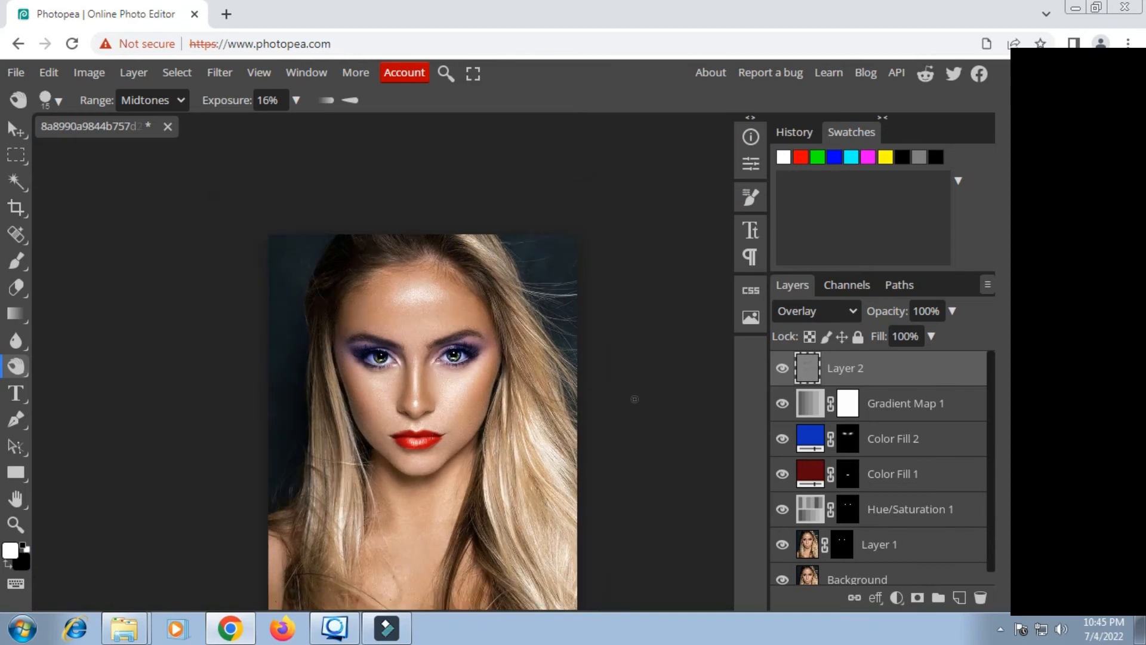
pyautogui.scroll(-1, 485, 343)
pyautogui.scroll(-1, 888, 512)
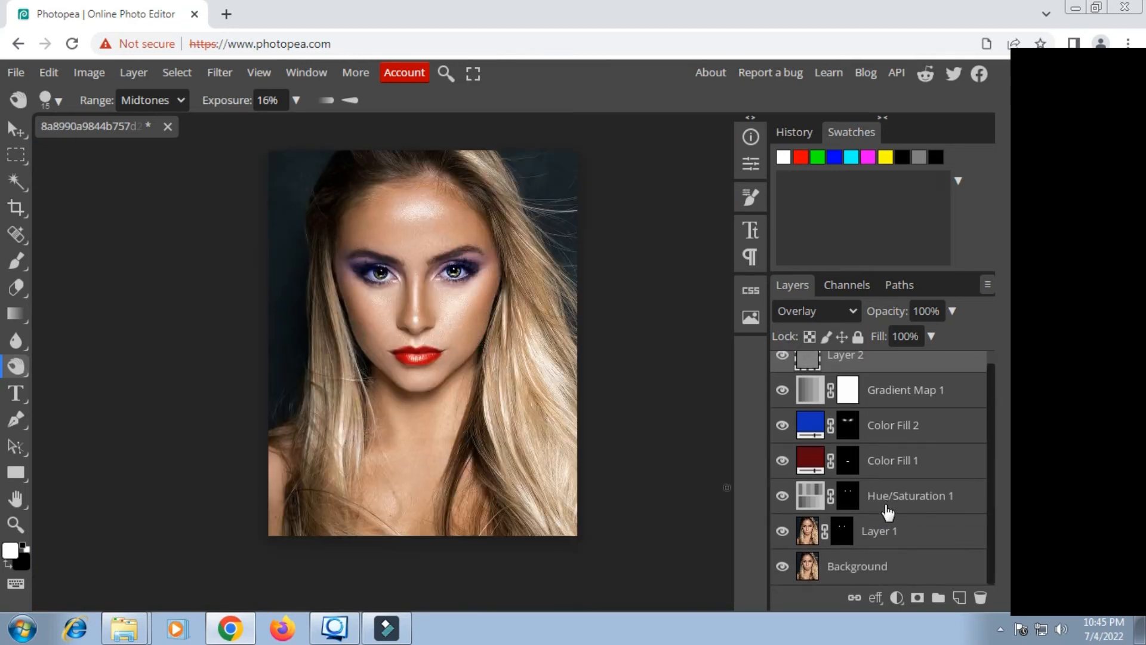
# Step: Examine the adjustment values of the Hue/Saturation 1 layer
pyautogui.scroll(1, 887, 512)
pyautogui.scroll(-1, 883, 519)
pyautogui.click(865, 571)
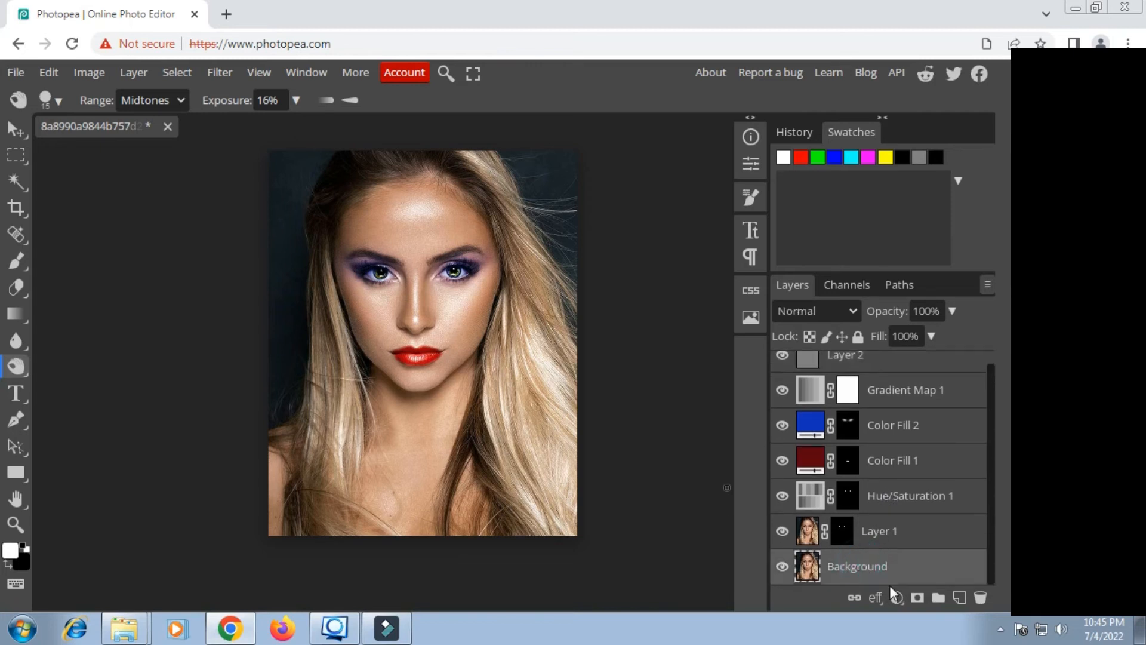
pyautogui.click(897, 598)
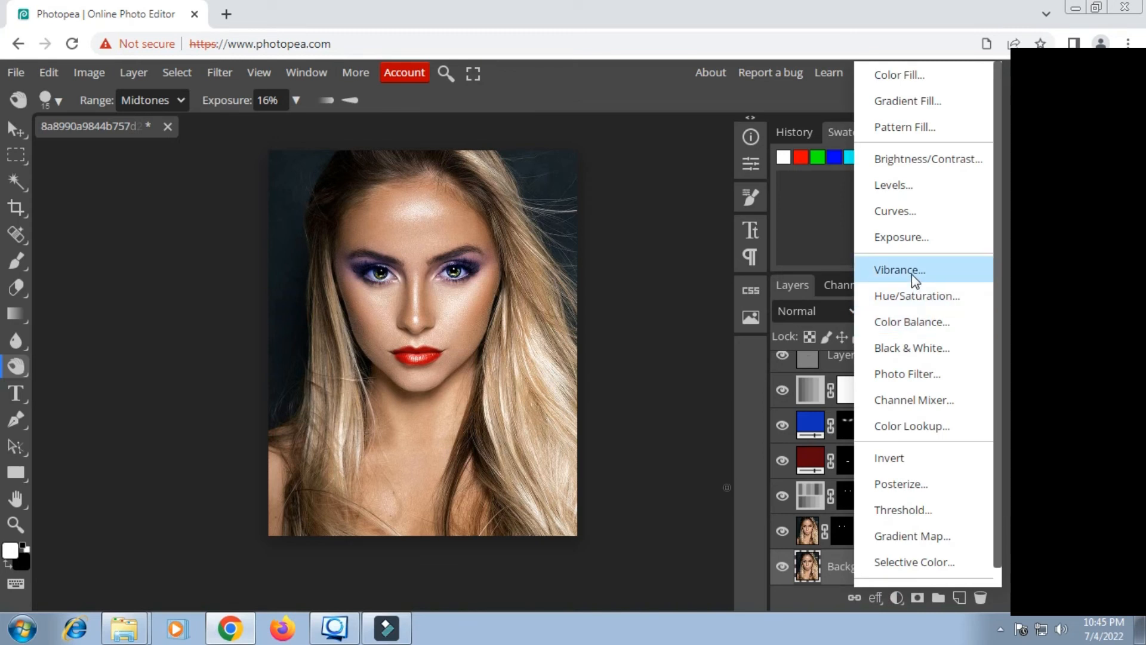
pyautogui.click(812, 508)
pyautogui.click(813, 505)
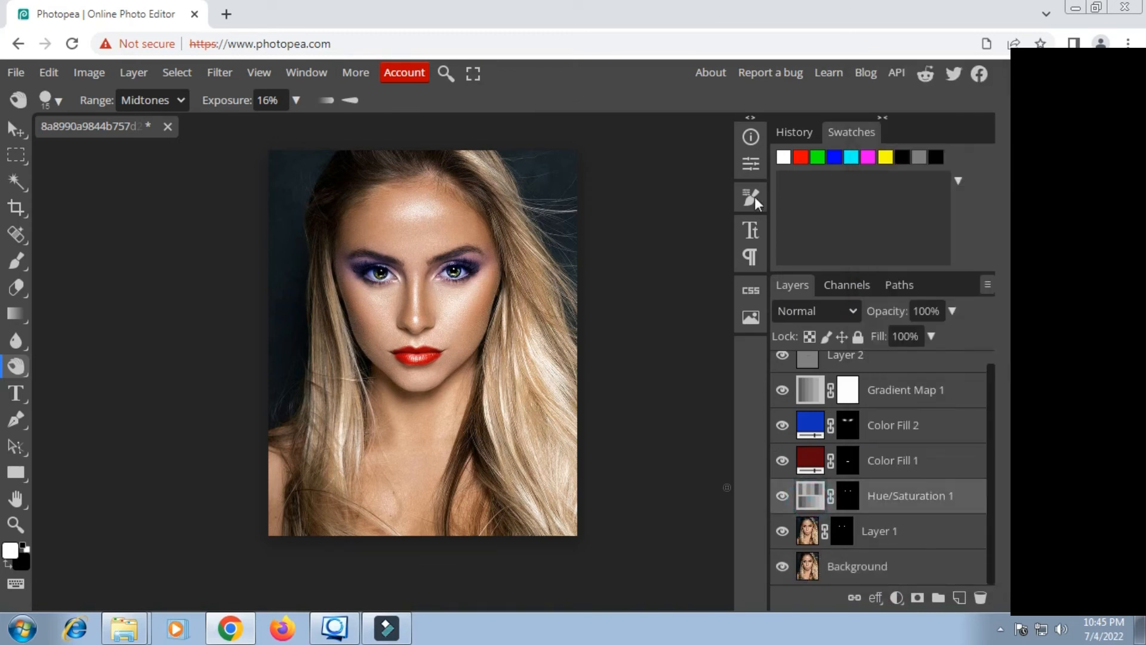
pyautogui.click(749, 167)
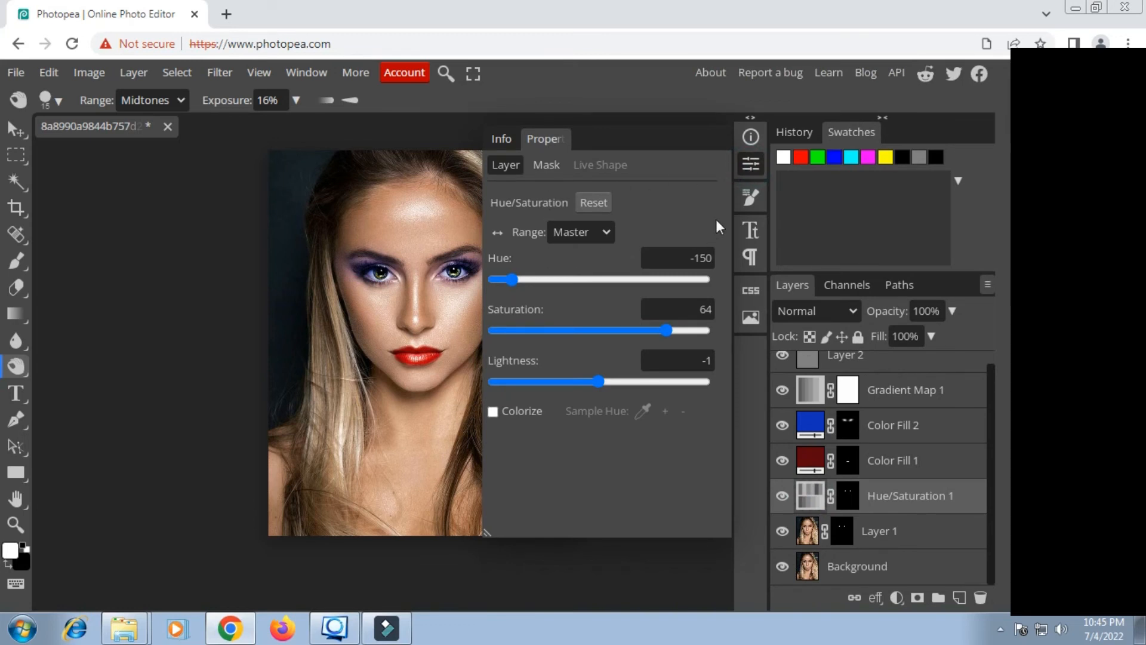
pyautogui.click(757, 162)
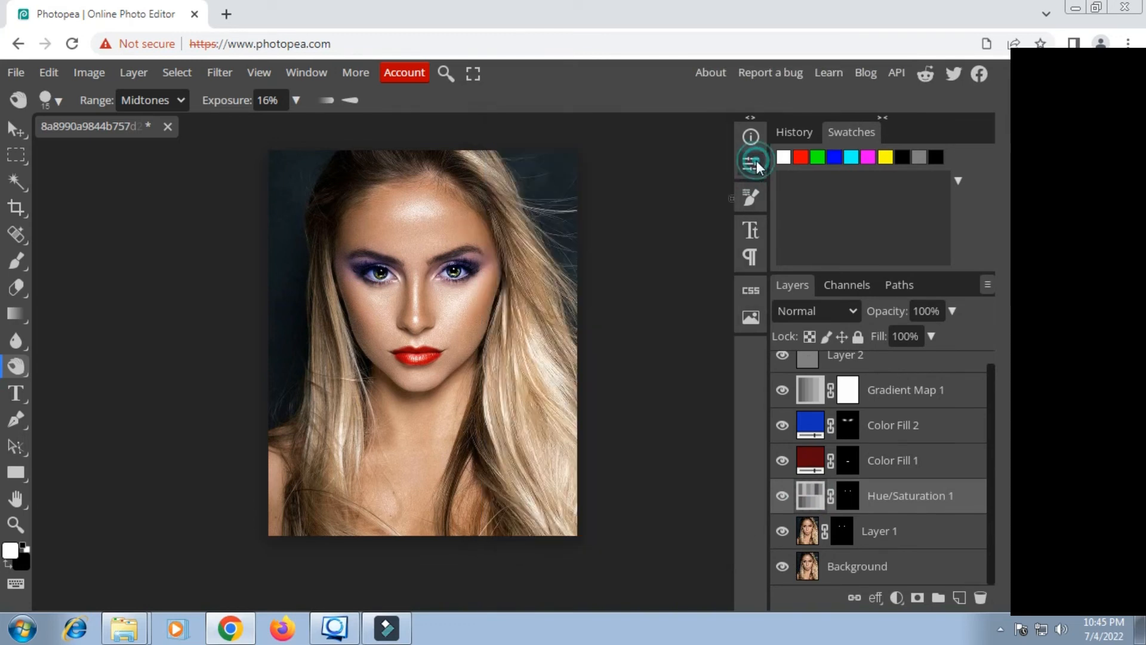
# Step: Add a Vibrance adjustment layer directly above the Background and lower its Vibrance to about -55
pyautogui.click(895, 572)
pyautogui.click(896, 596)
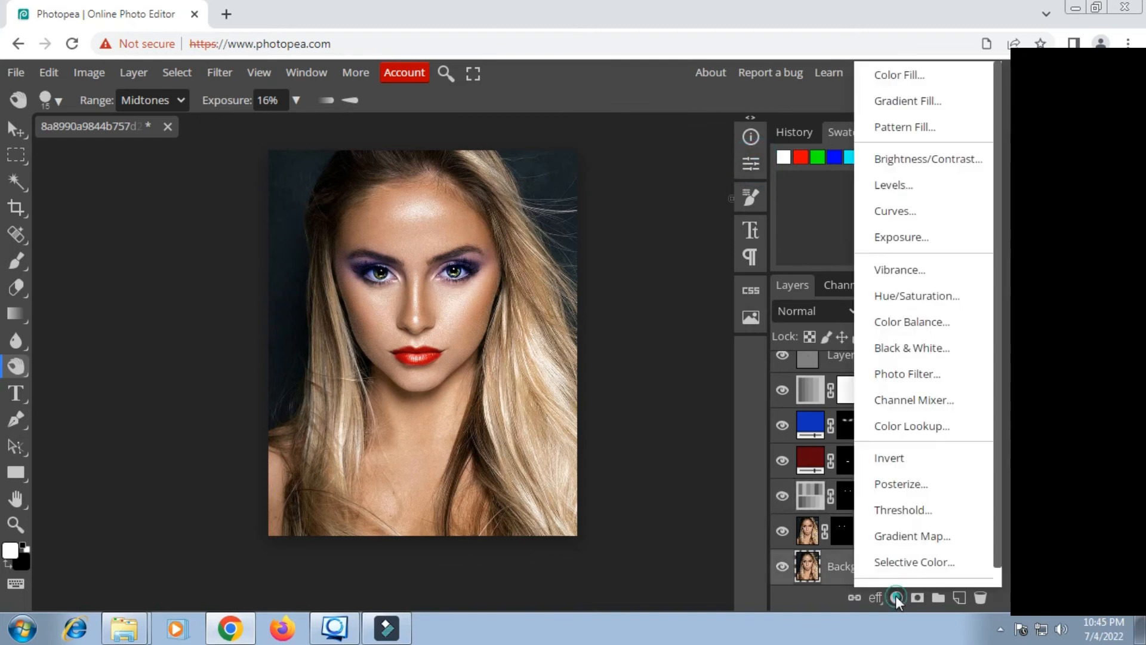
pyautogui.click(898, 270)
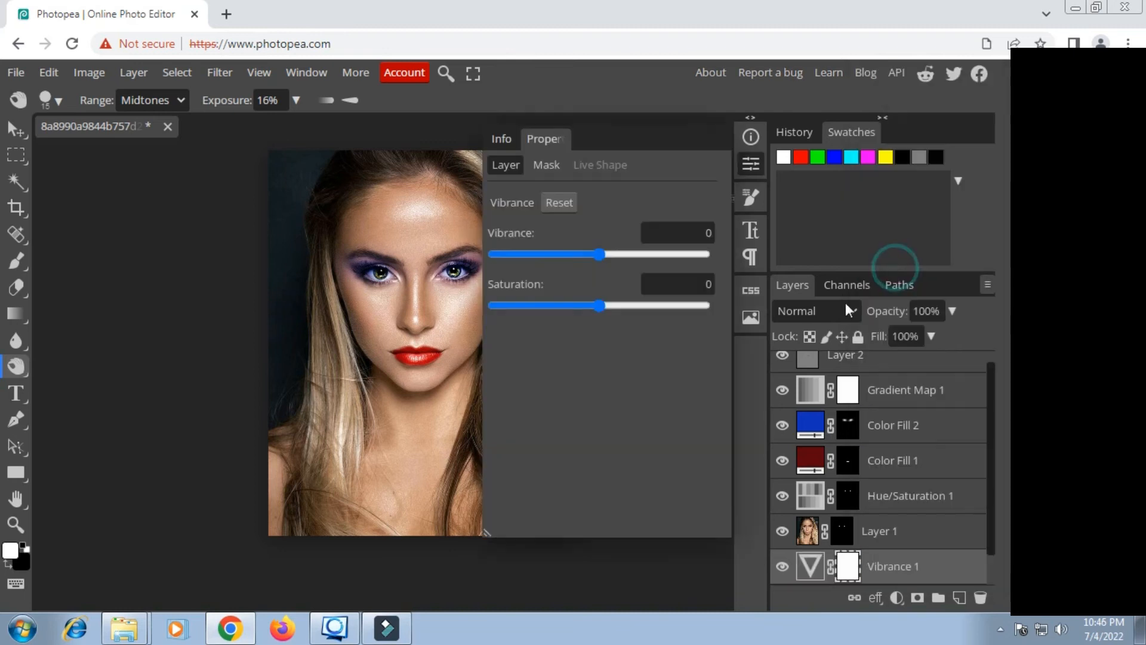
pyautogui.moveTo(601, 257); pyautogui.dragTo(542, 251)
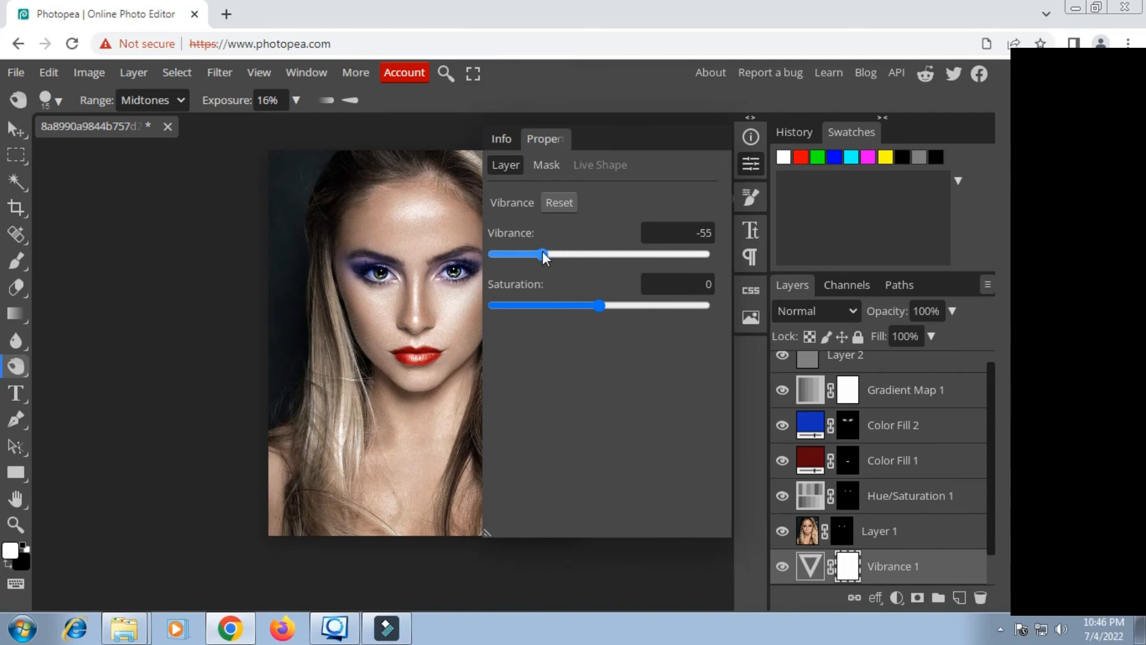
pyautogui.moveTo(531, 250); pyautogui.dragTo(535, 250)
pyautogui.click(741, 169)
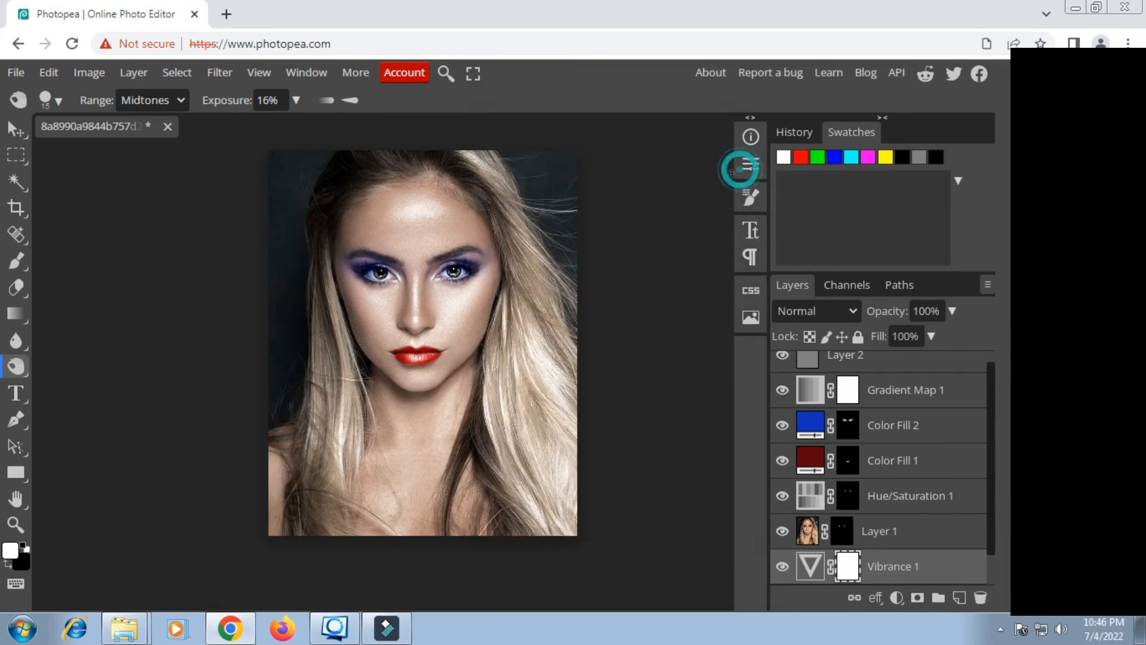
pyautogui.scroll(2, 432, 352)
pyautogui.scroll(1, 433, 352)
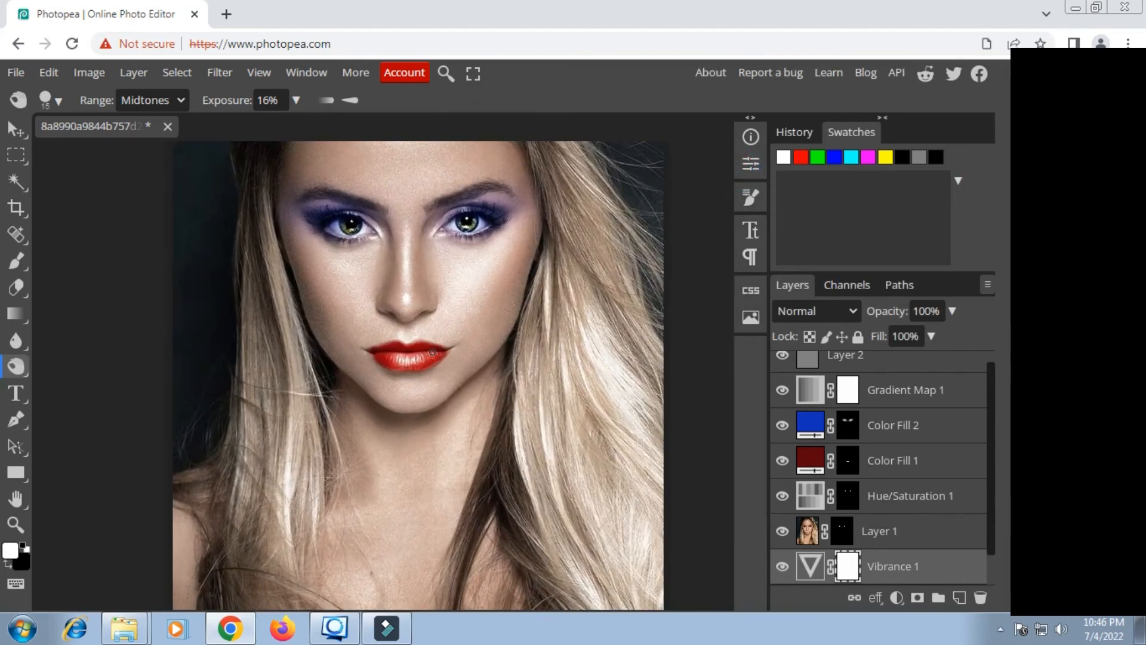
pyautogui.scroll(-2, 431, 352)
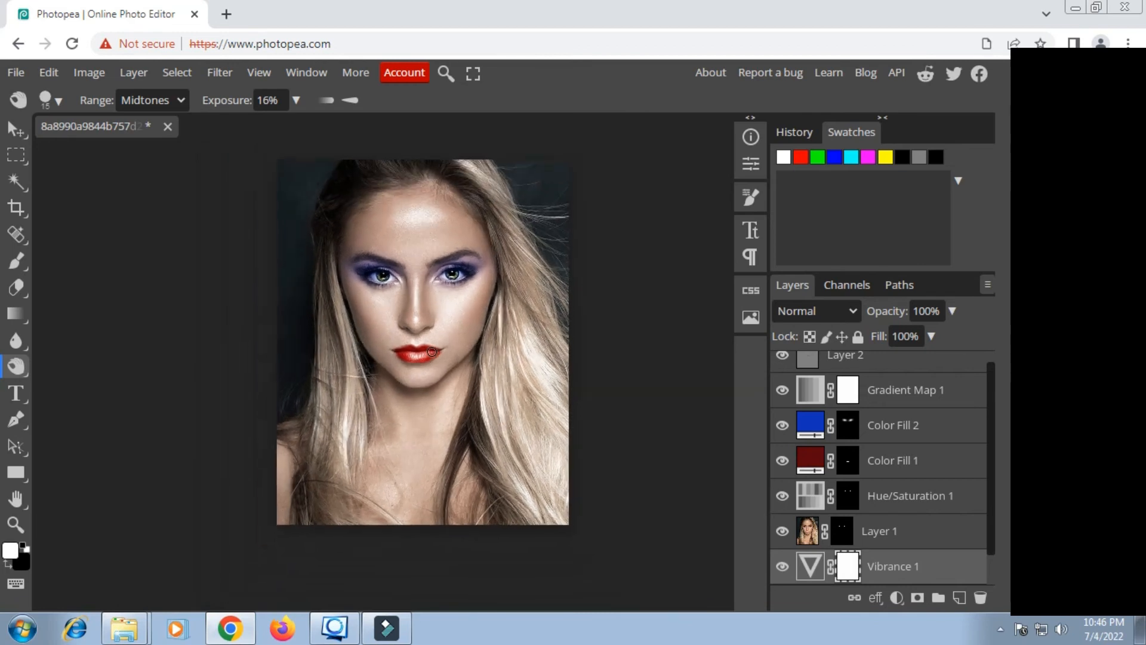
# Step: Group all layers from Layer 2 down to Vibrance 1 into a folder above the Background
pyautogui.scroll(1, 863, 442)
pyautogui.click(876, 376)
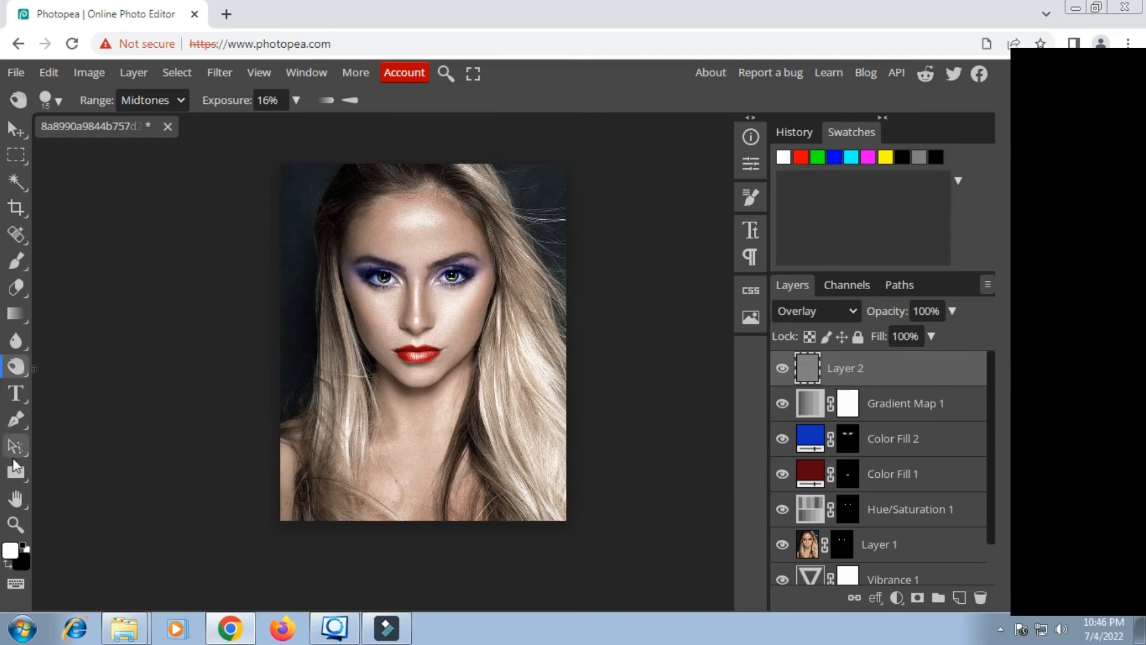
pyautogui.click(11, 585)
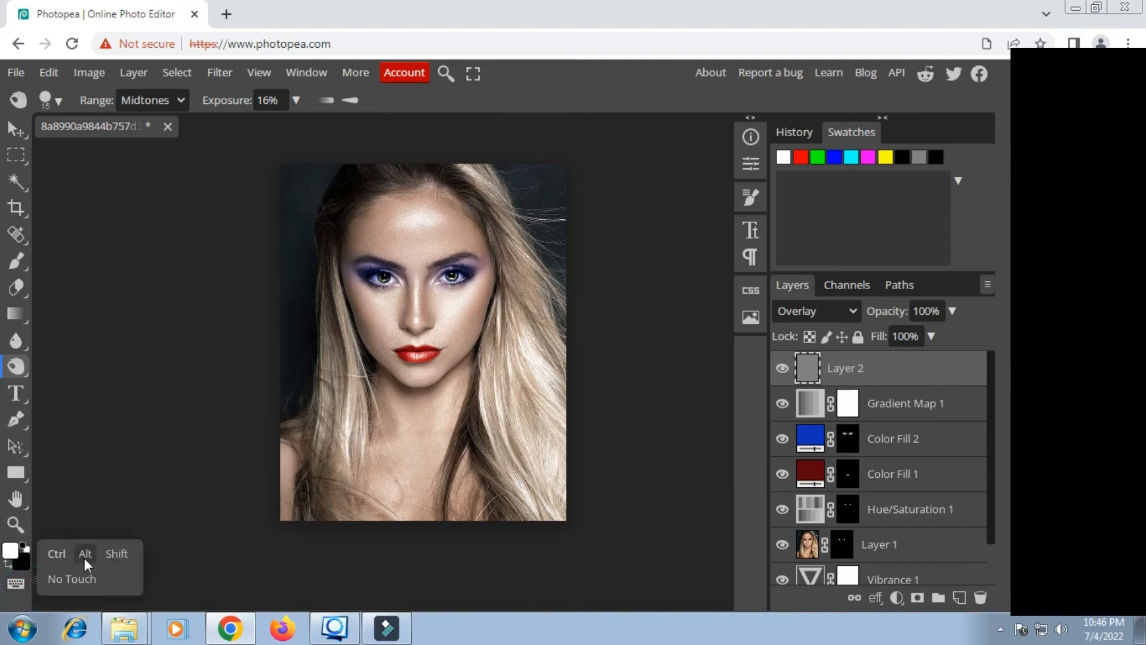
pyautogui.click(121, 555)
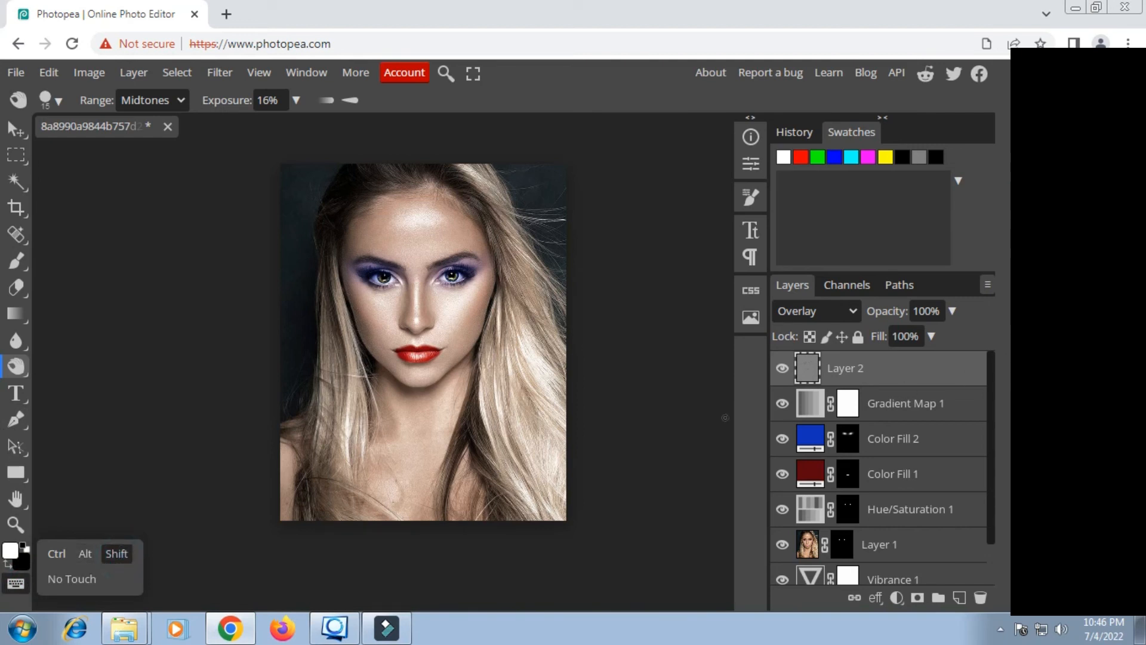
pyautogui.scroll(-1, 882, 453)
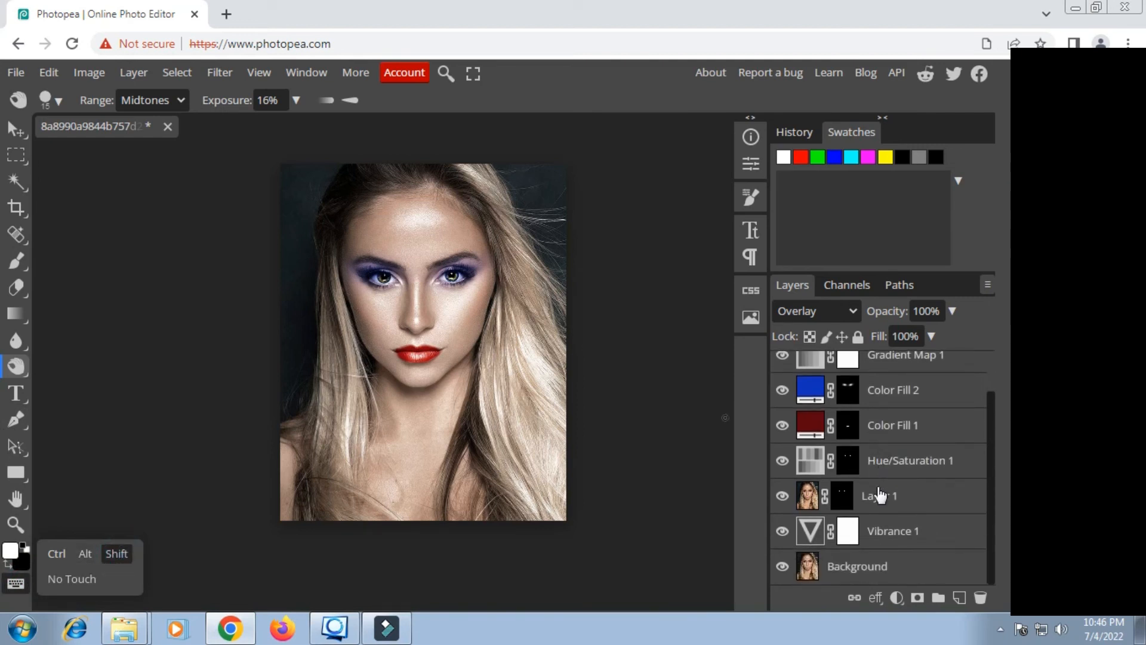
pyautogui.click(883, 534)
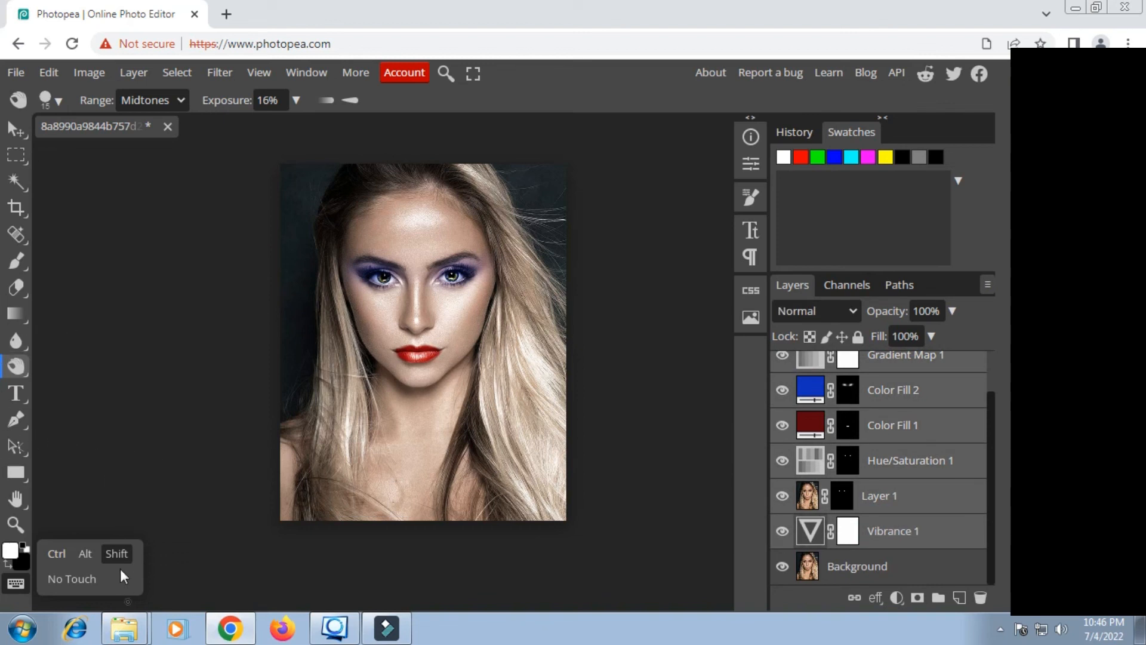
pyautogui.click(936, 595)
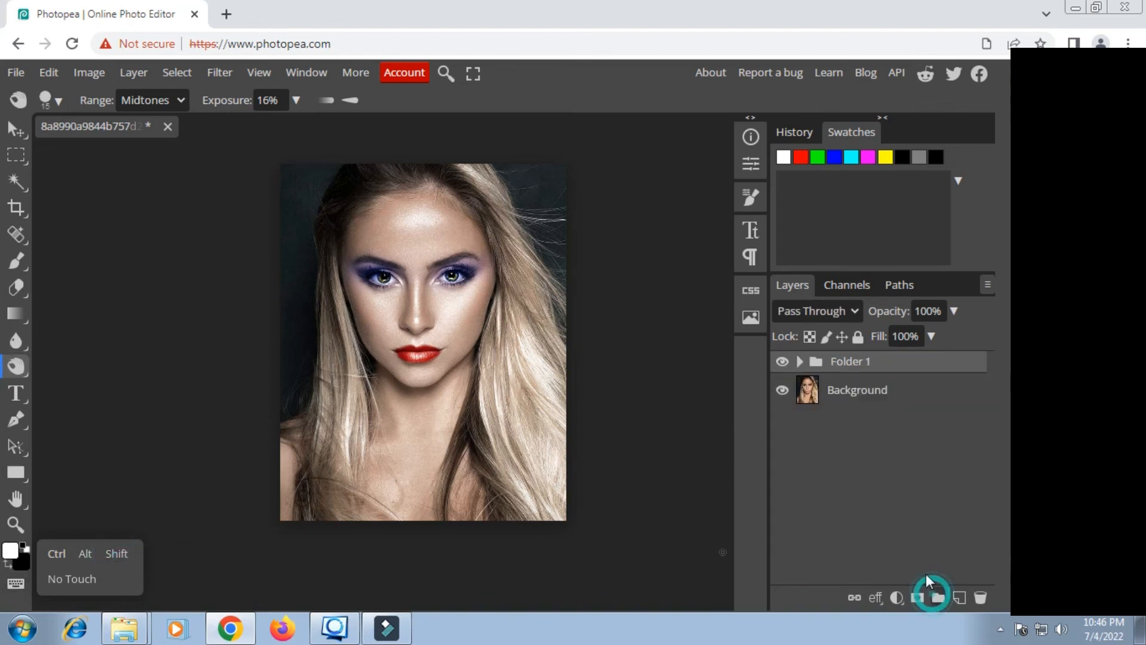
# Step: Compare the portrait before and after retouching by hiding and showing the grouped makeup layers
pyautogui.scroll(2, 408, 264)
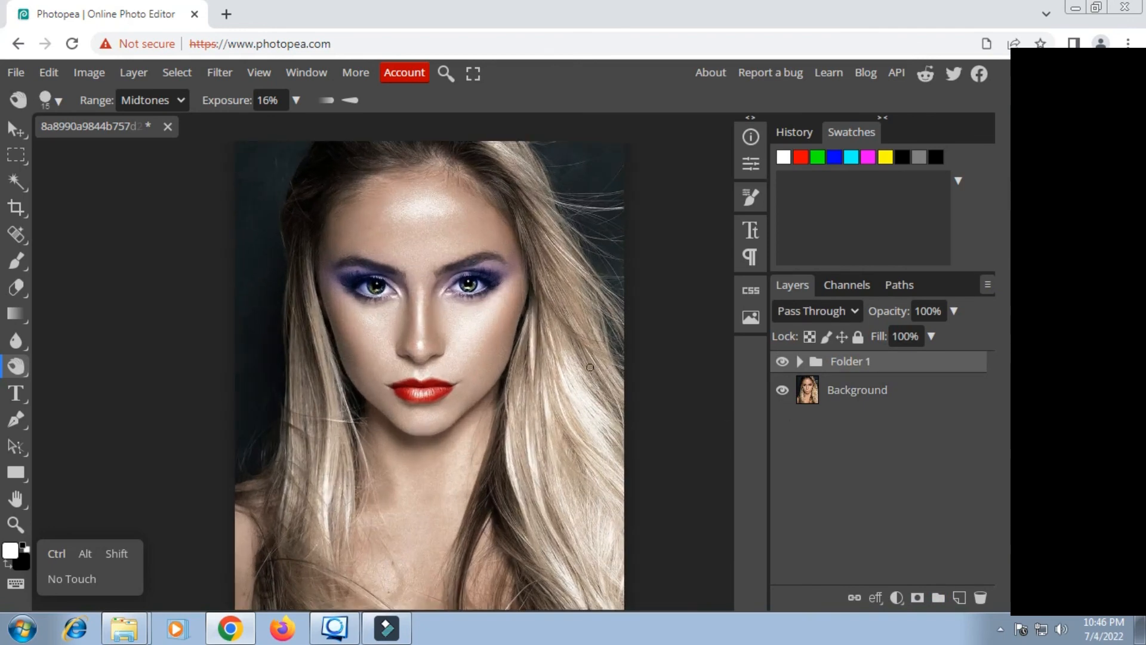
pyautogui.click(782, 362)
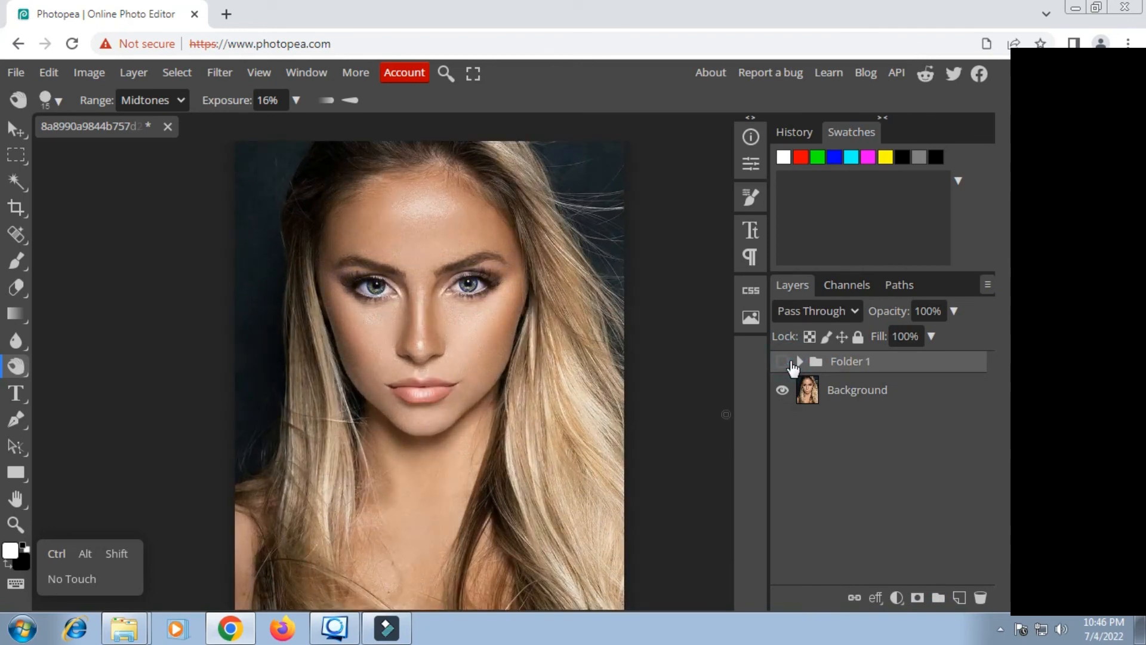
pyautogui.click(789, 361)
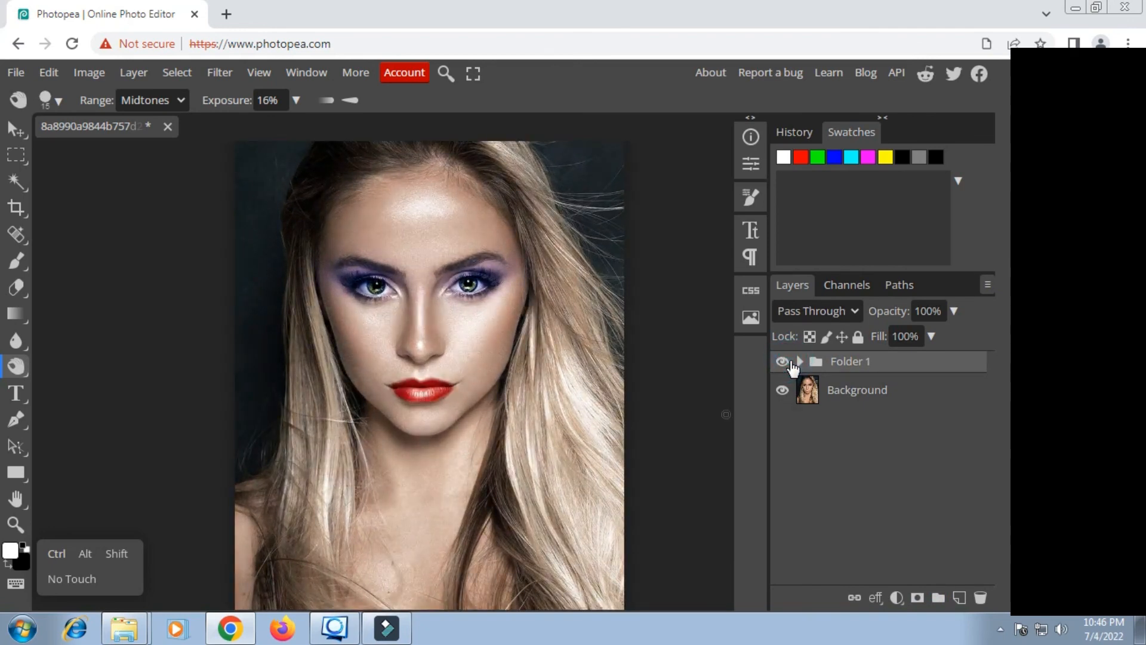
pyautogui.click(790, 362)
pyautogui.click(789, 362)
pyautogui.scroll(-2, 349, 274)
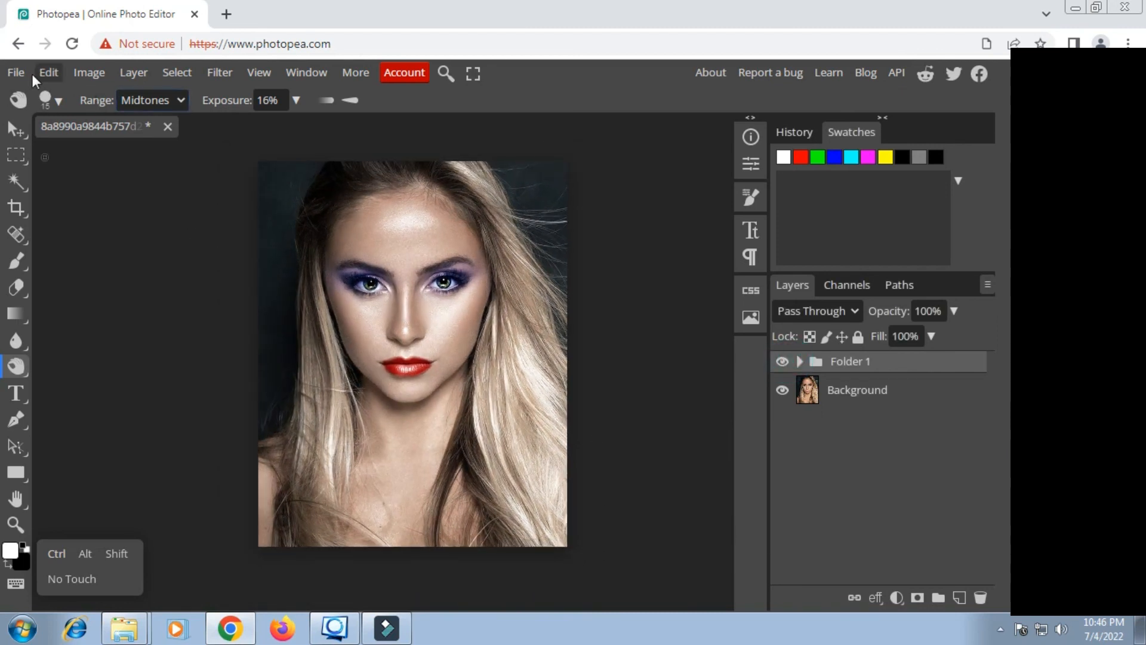
# Step: Export the retouched portrait as a 736 × 918 px JPG at 100% quality
pyautogui.click(15, 73)
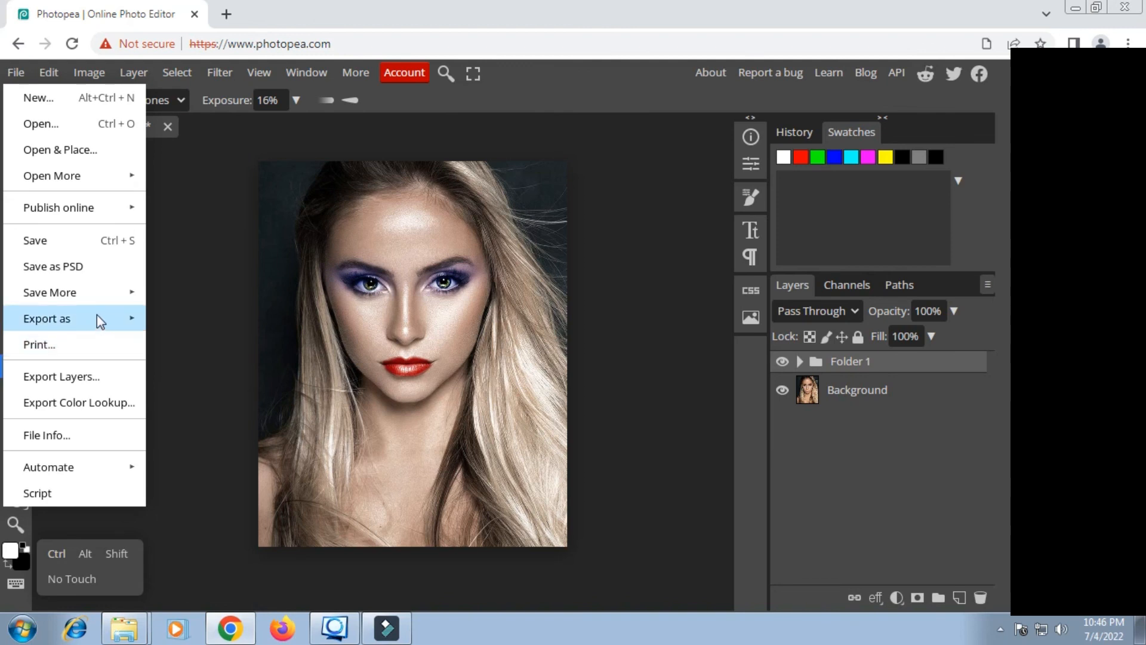
pyautogui.moveTo(97, 316)
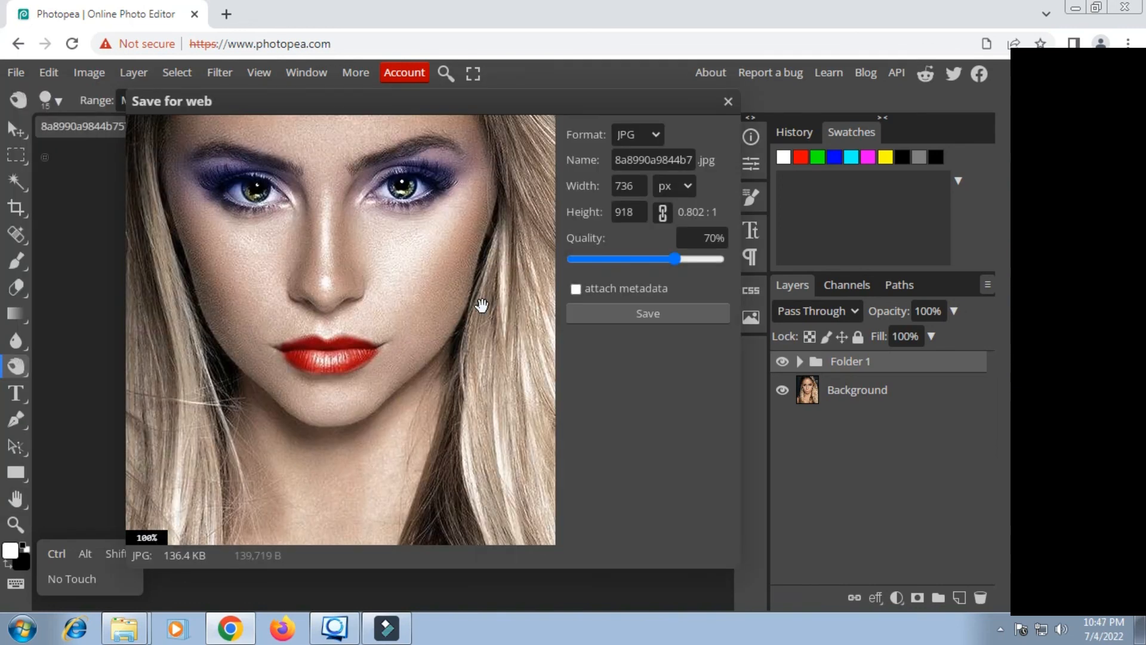
pyautogui.moveTo(678, 259); pyautogui.dragTo(760, 274)
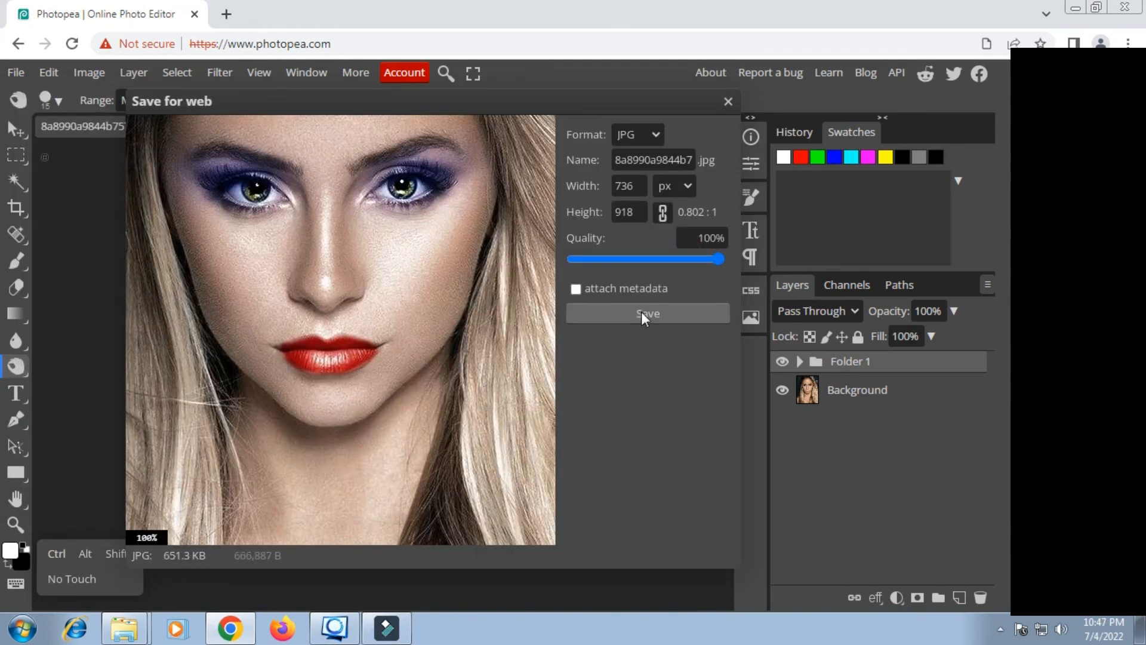
pyautogui.click(641, 313)
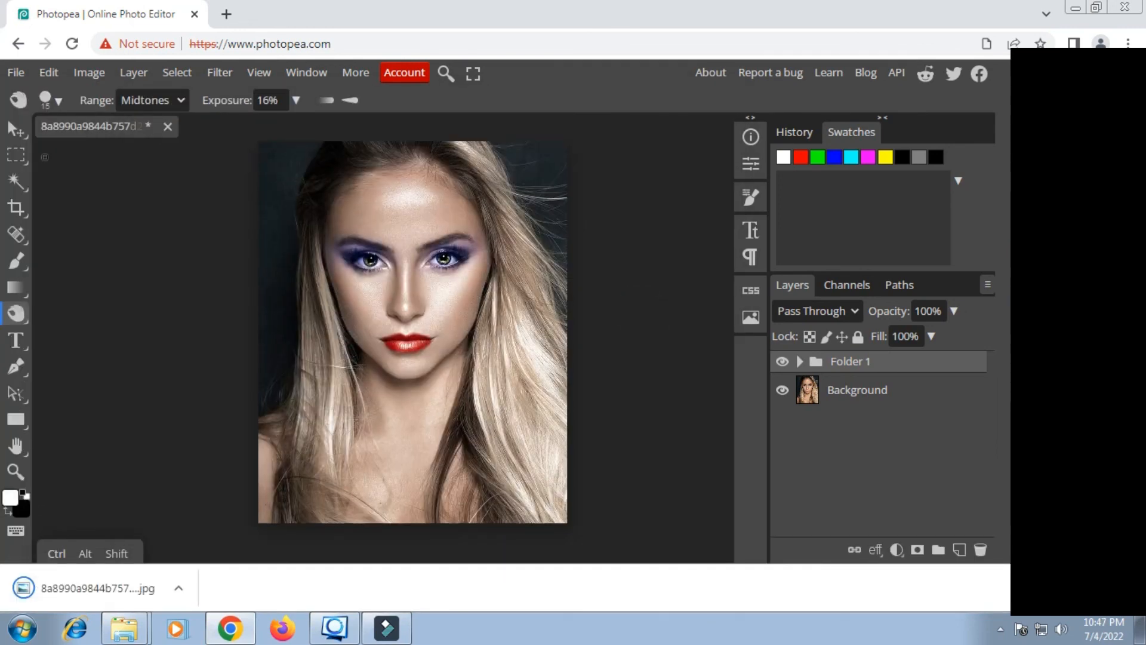